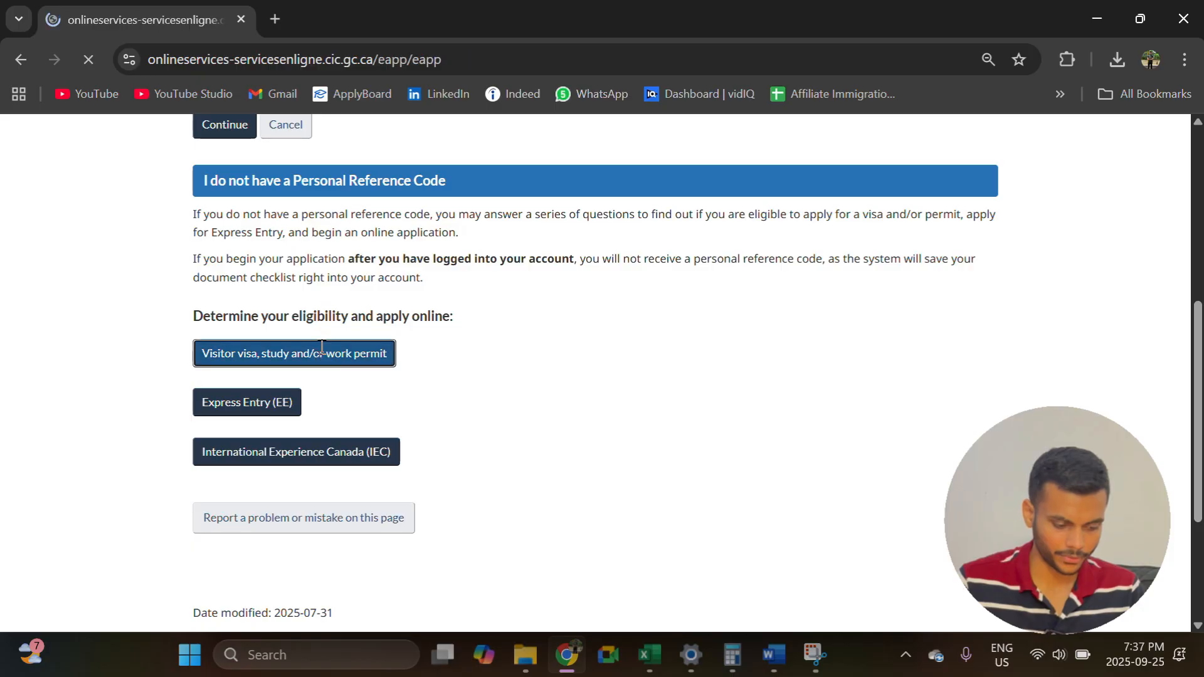
Set the intended activity in Canada to Work and the planned stay to Temporarily - more than 6 months.
scroll(538, 389, "down", 3)
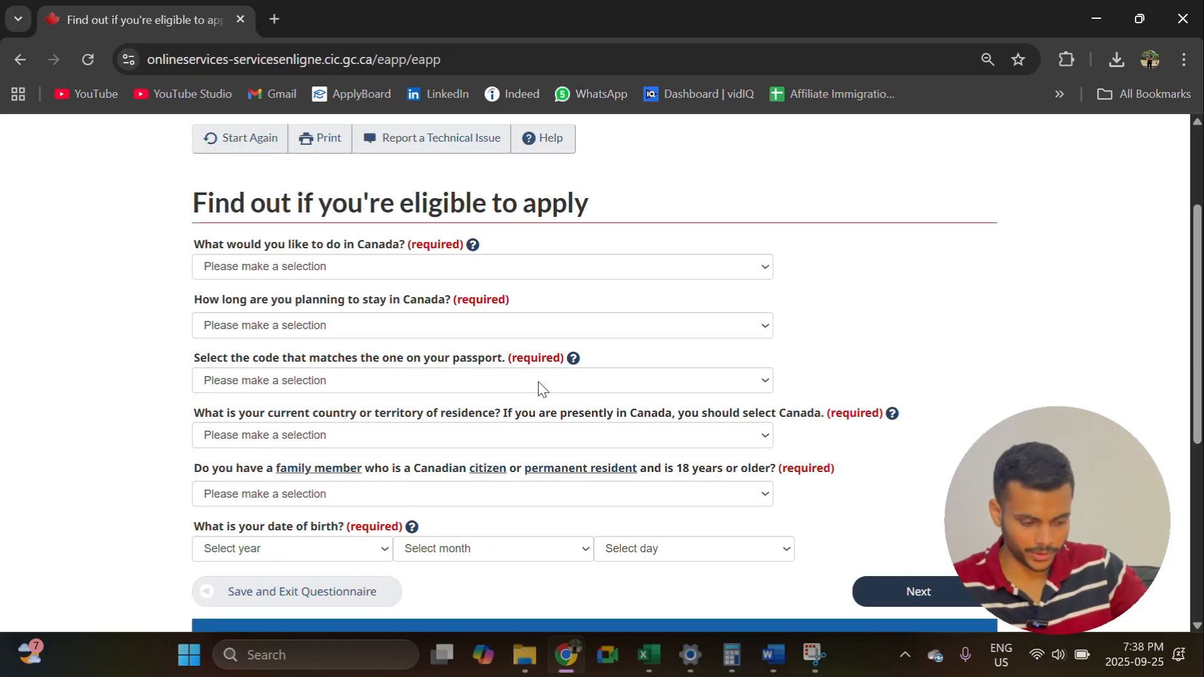
key("ctrl+plus")
left_click(277, 271)
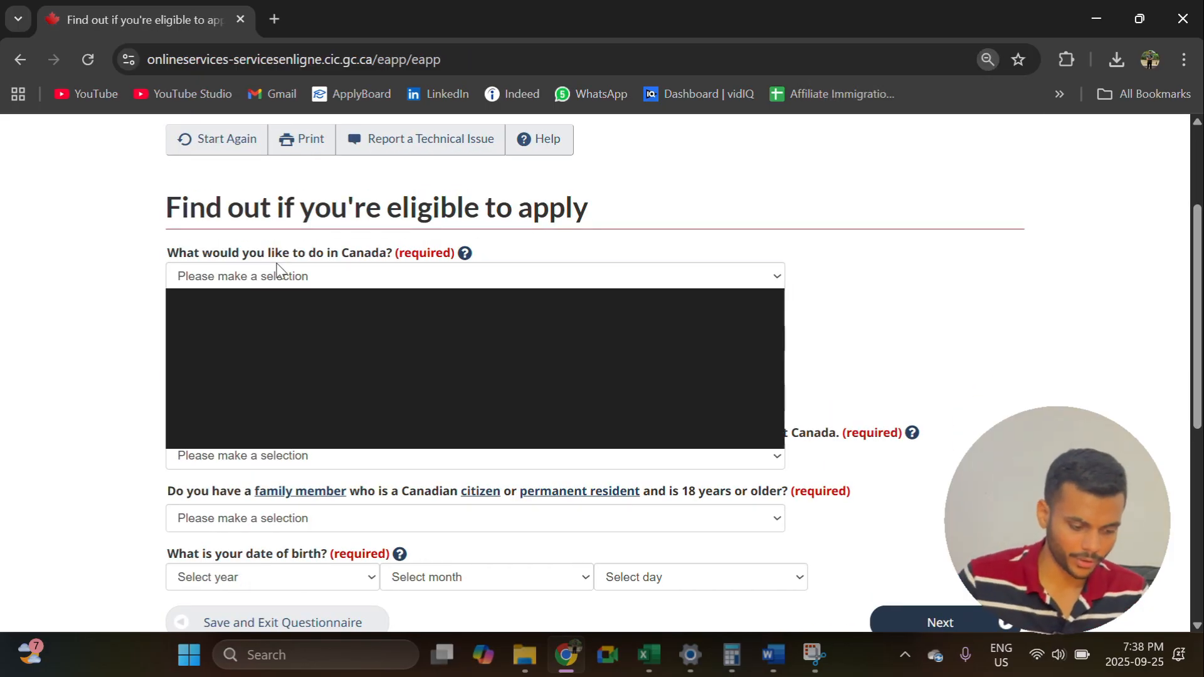
left_click(207, 391)
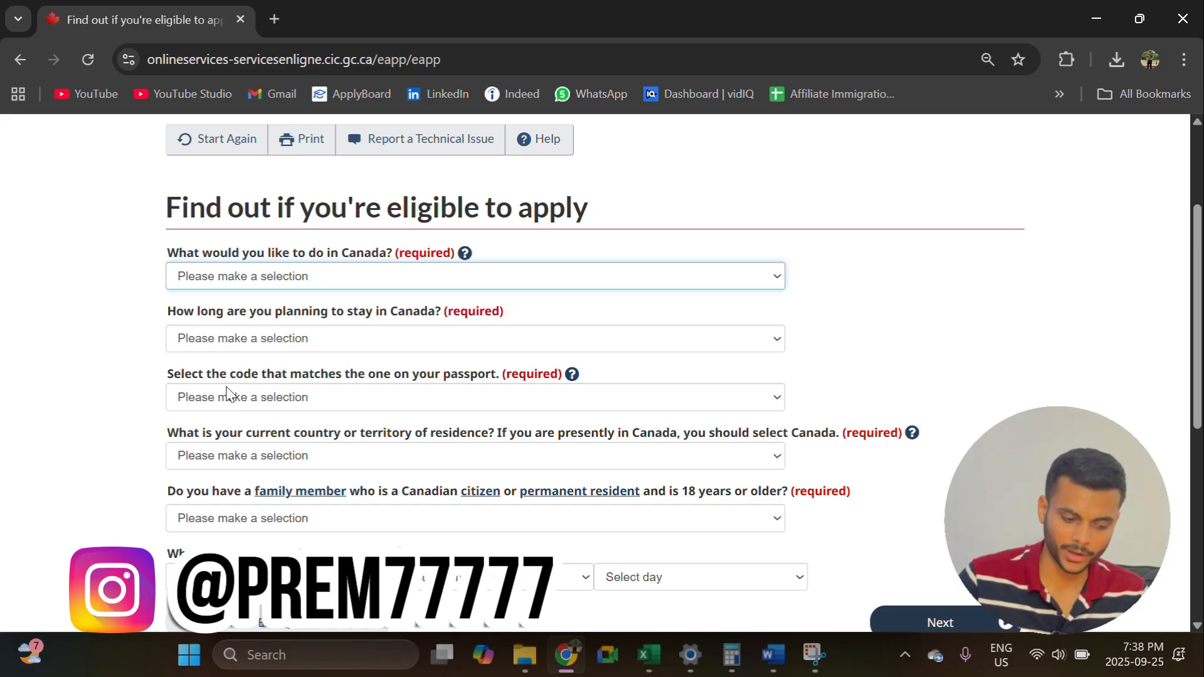
left_click(267, 345)
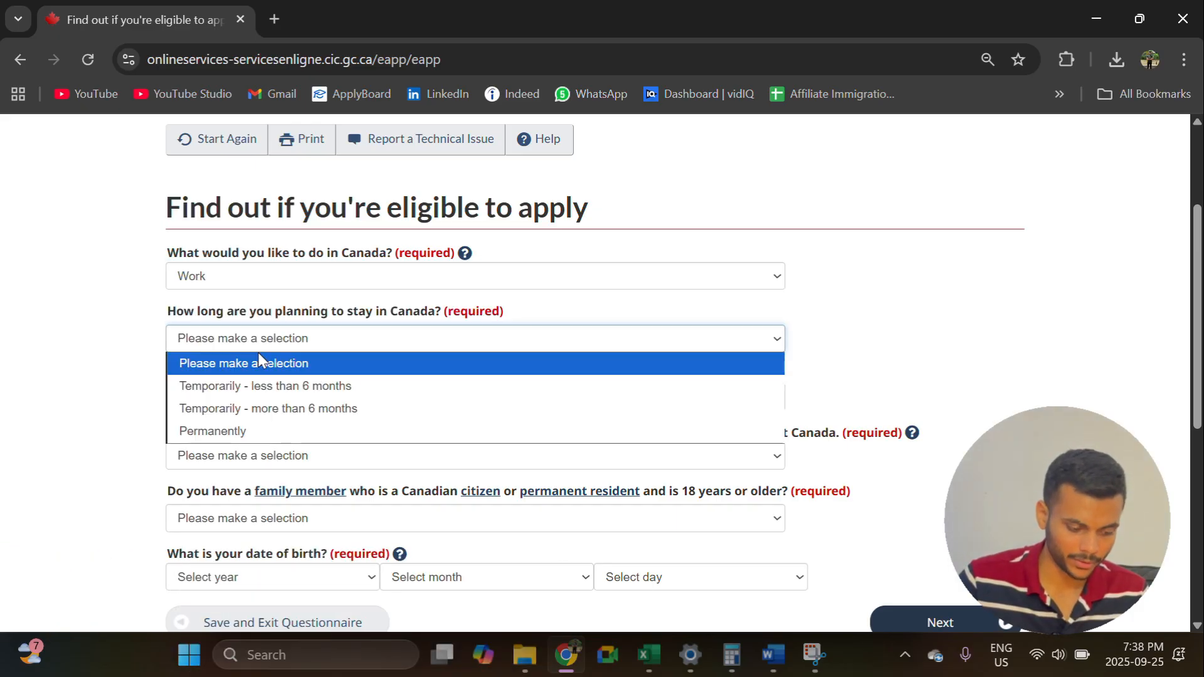
left_click(293, 409)
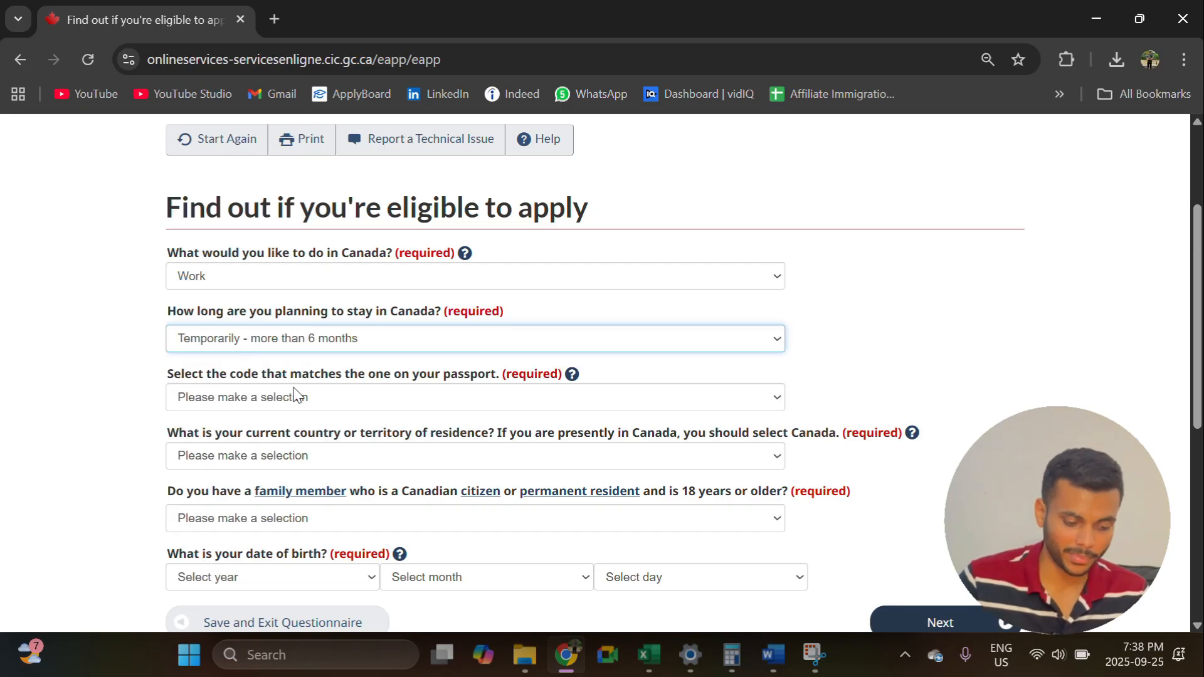
Set the passport code to IND (India) and the current country of residence to Canada.
left_click(294, 397)
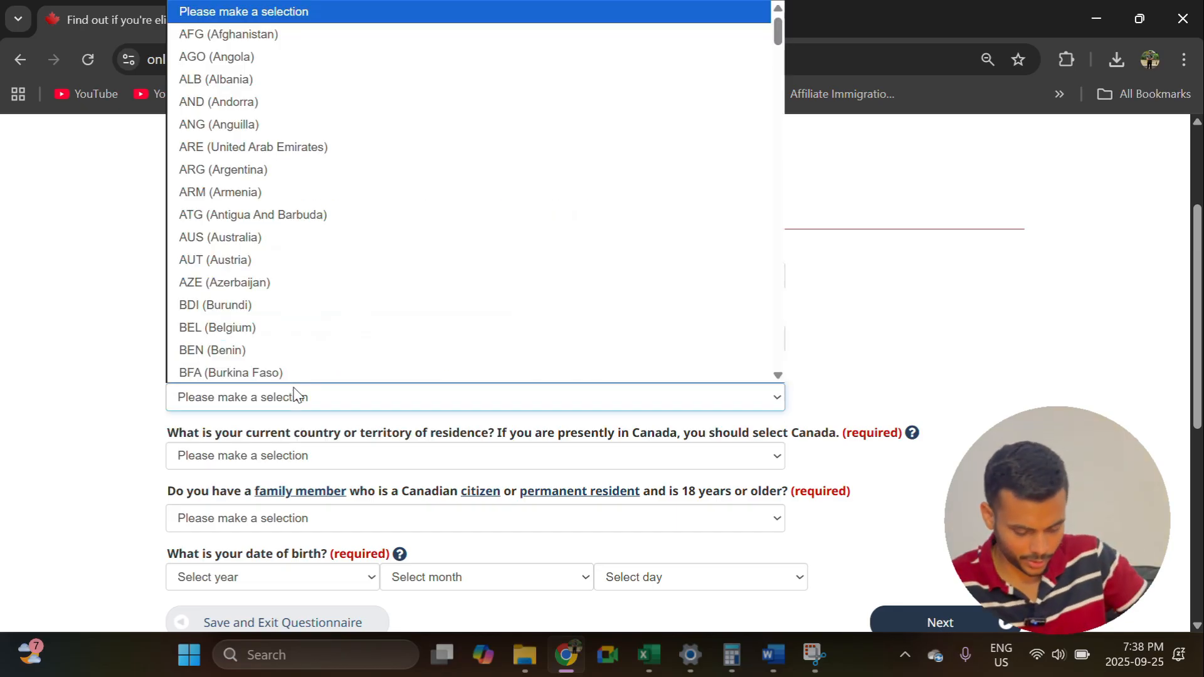
type("ind")
key("Return")
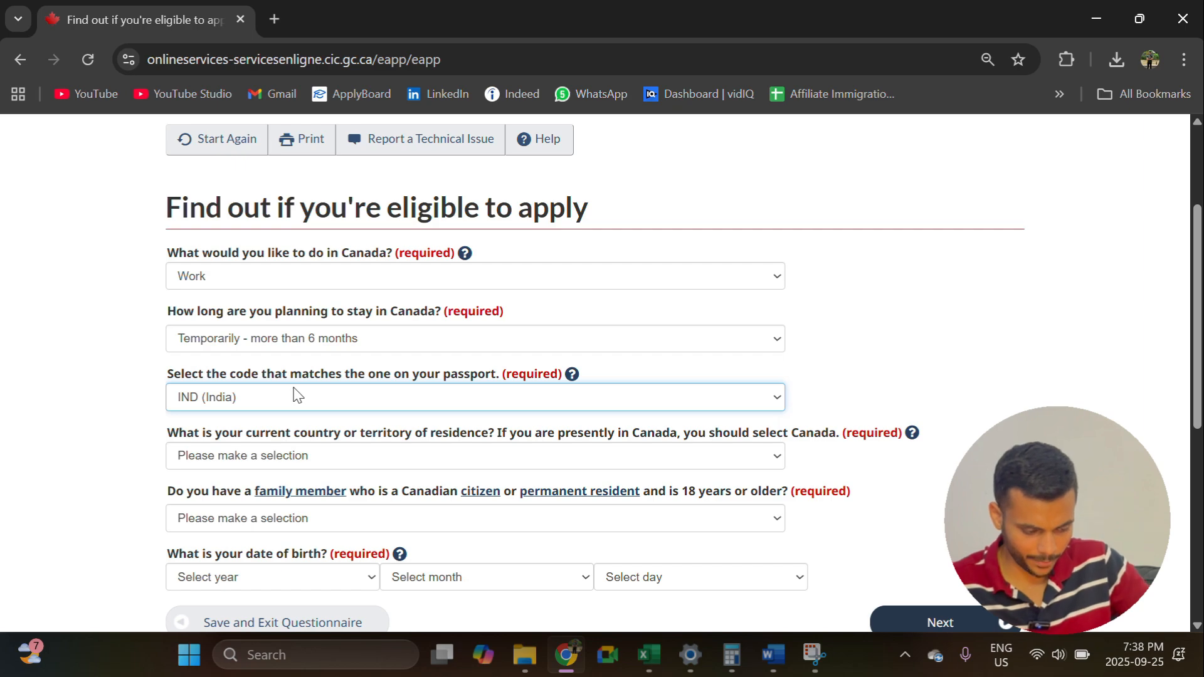
scroll(294, 395, "down", 2)
left_click(340, 353)
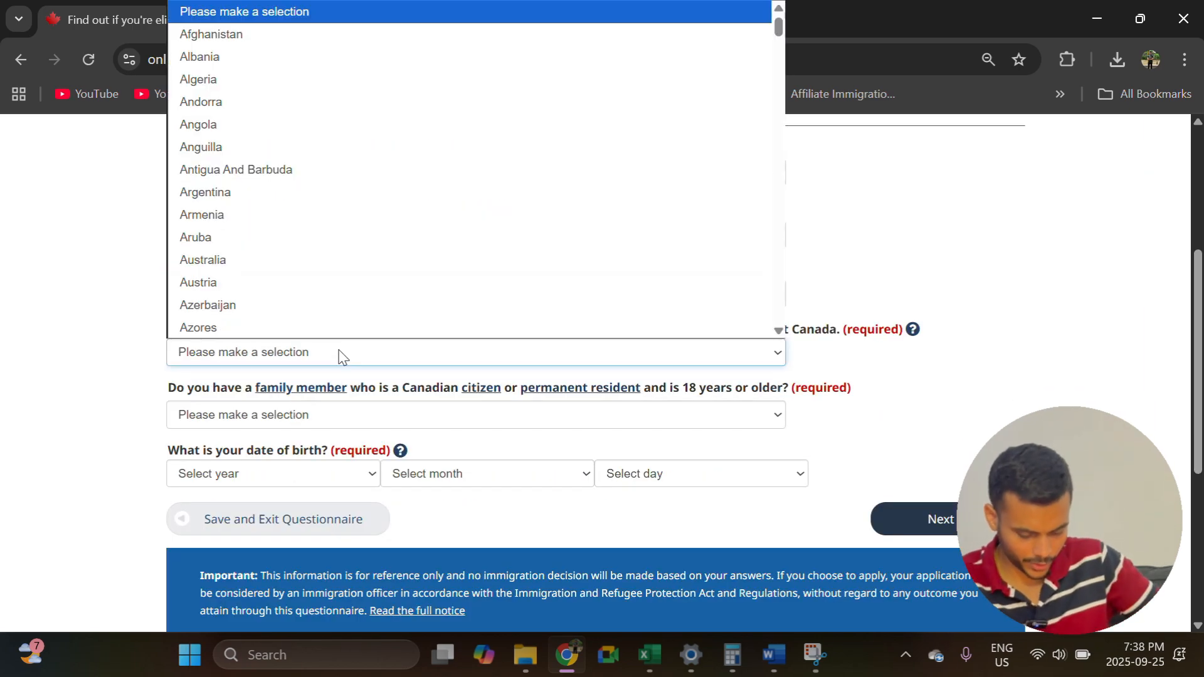
type("can")
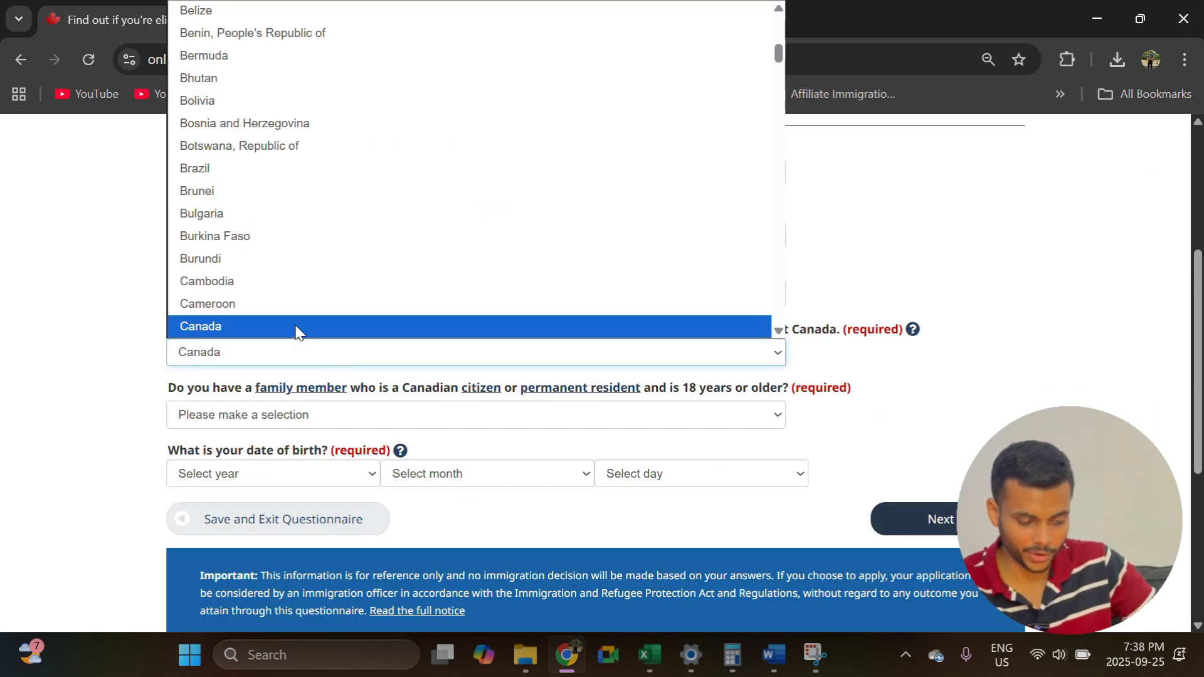
left_click(298, 330)
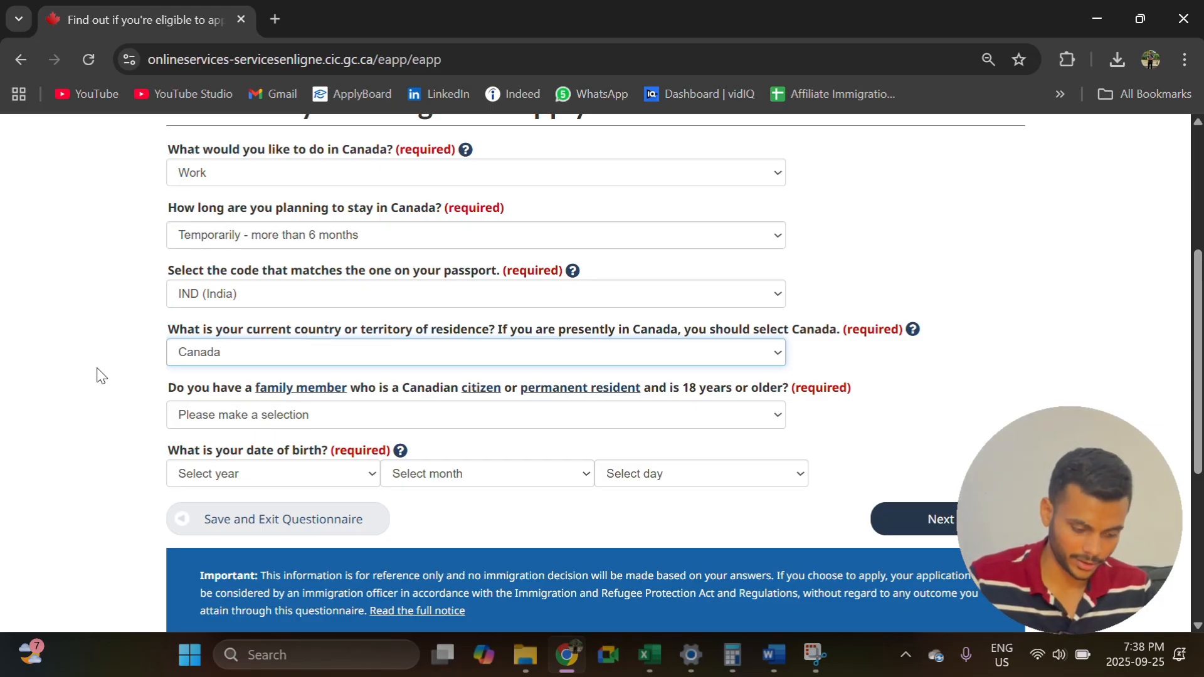
Answer No to having a Canadian citizen or permanent resident family member, fill in the date of birth, and continue to the next page.
scroll(201, 411, "down", 1)
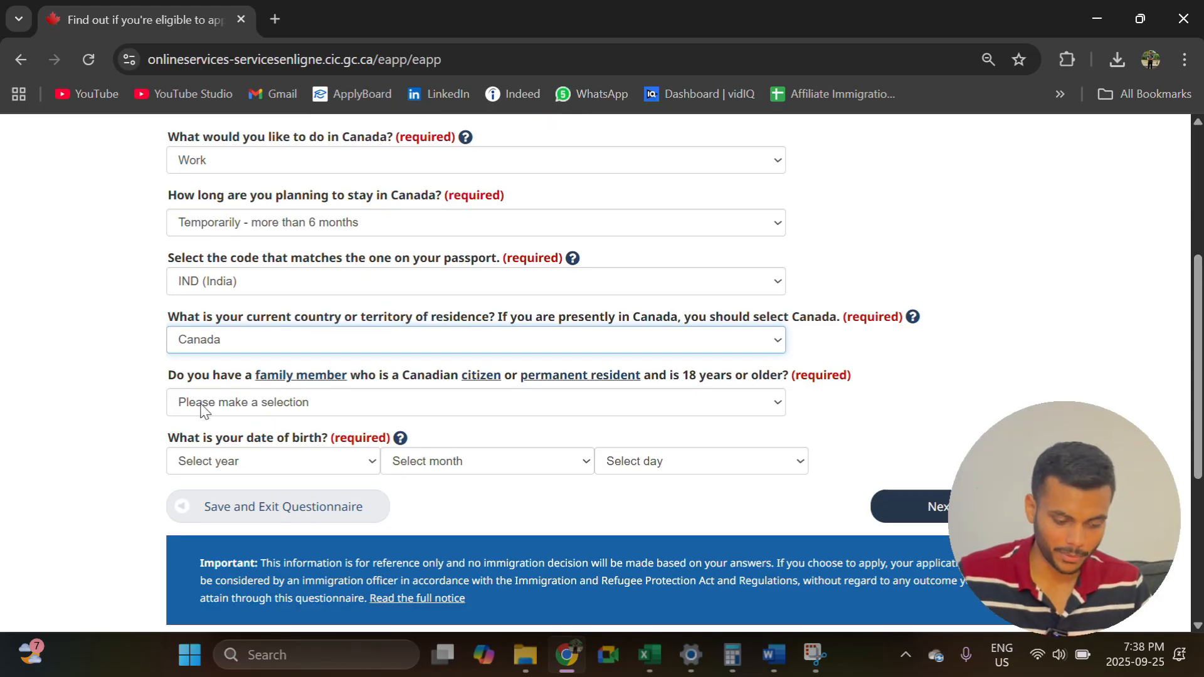
left_click(234, 393)
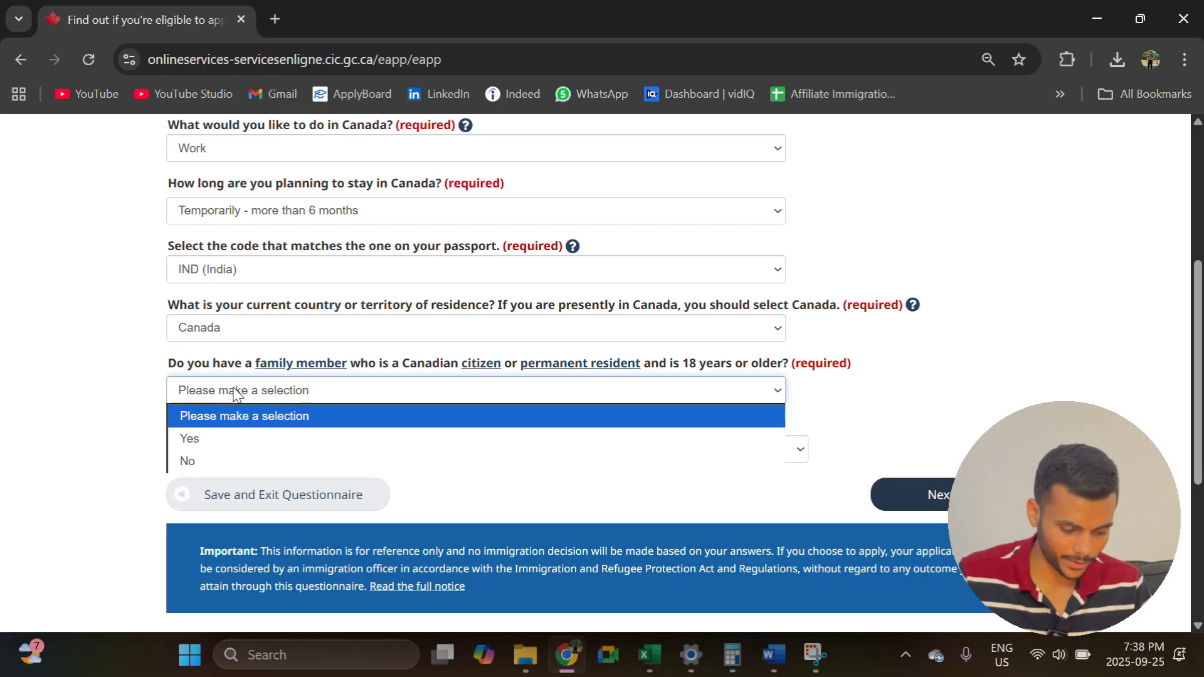
left_click(229, 461)
left_click(249, 451)
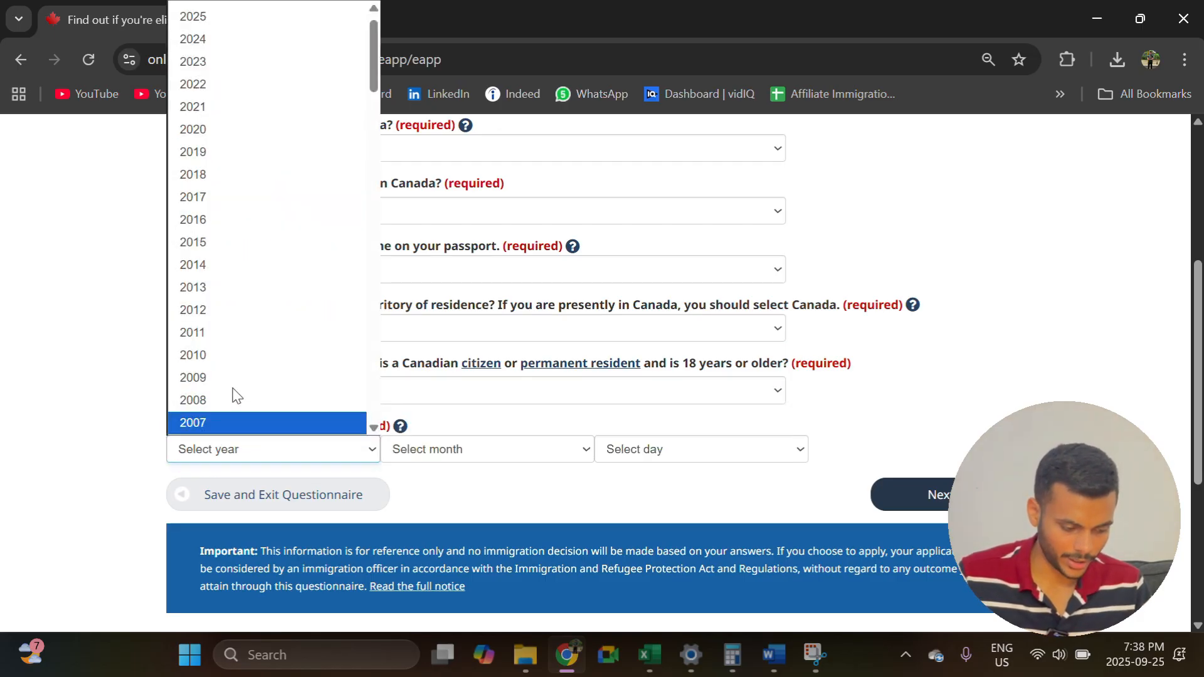
scroll(236, 395, "down", 5)
left_click(237, 308)
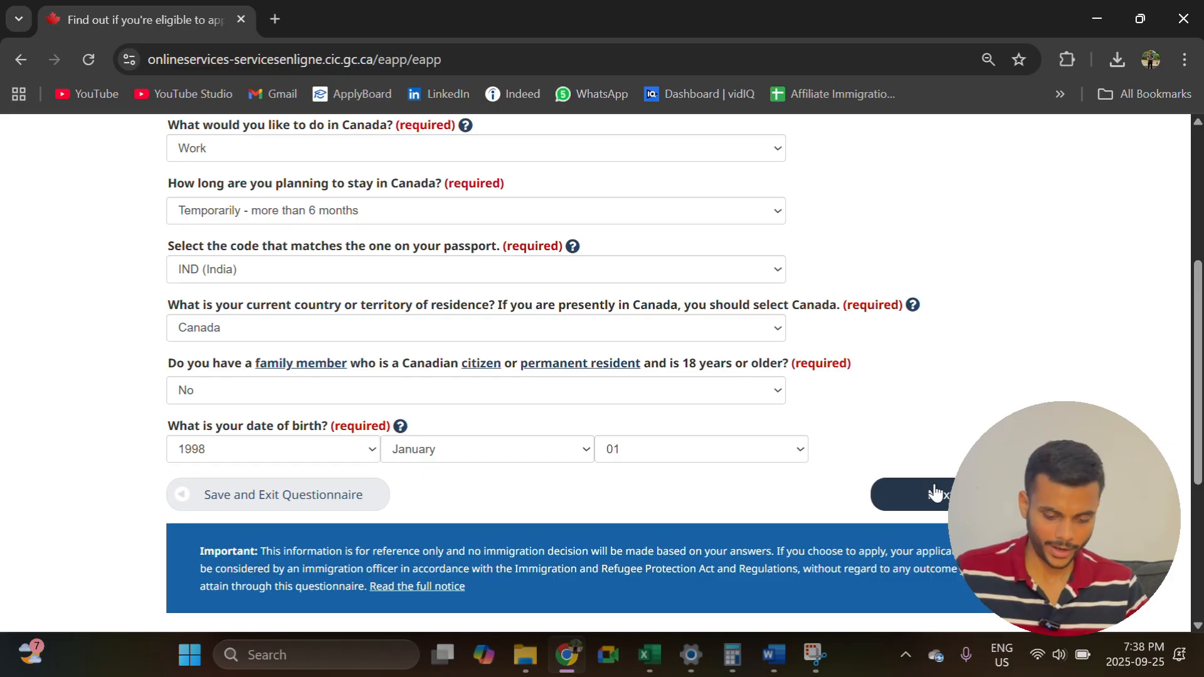
left_click(935, 492)
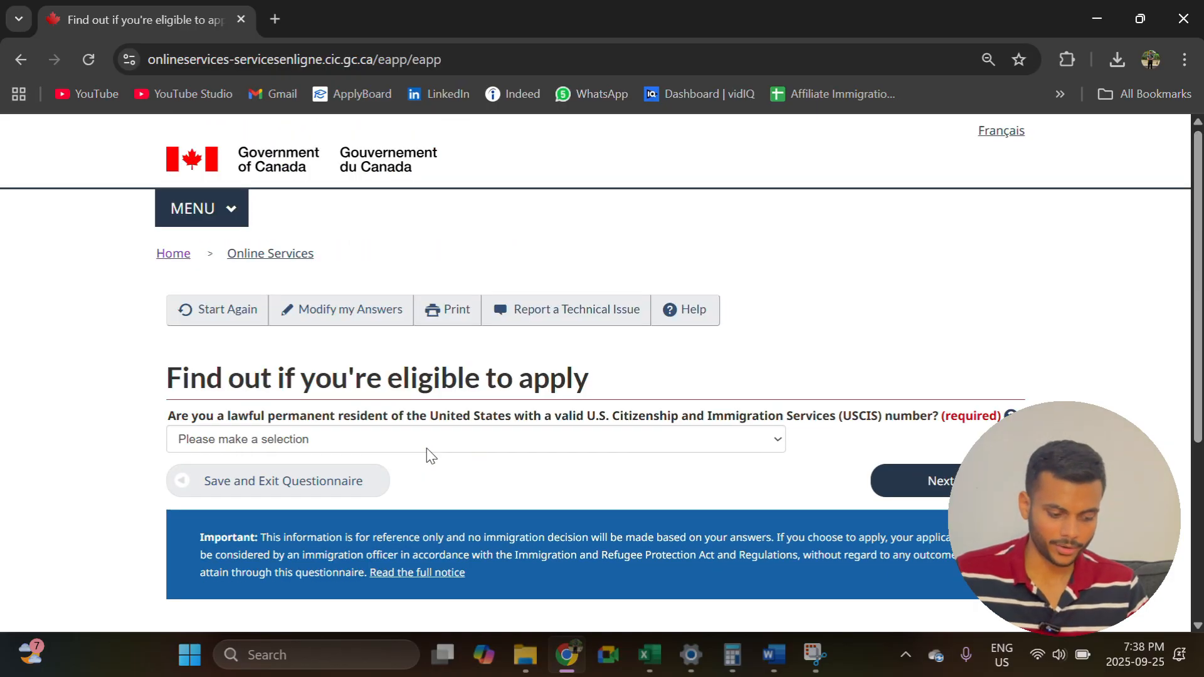
Answer No to being a U.S. lawful permanent resident, and submit Student as the current immigration status in Canada.
left_click(379, 441)
left_click(244, 502)
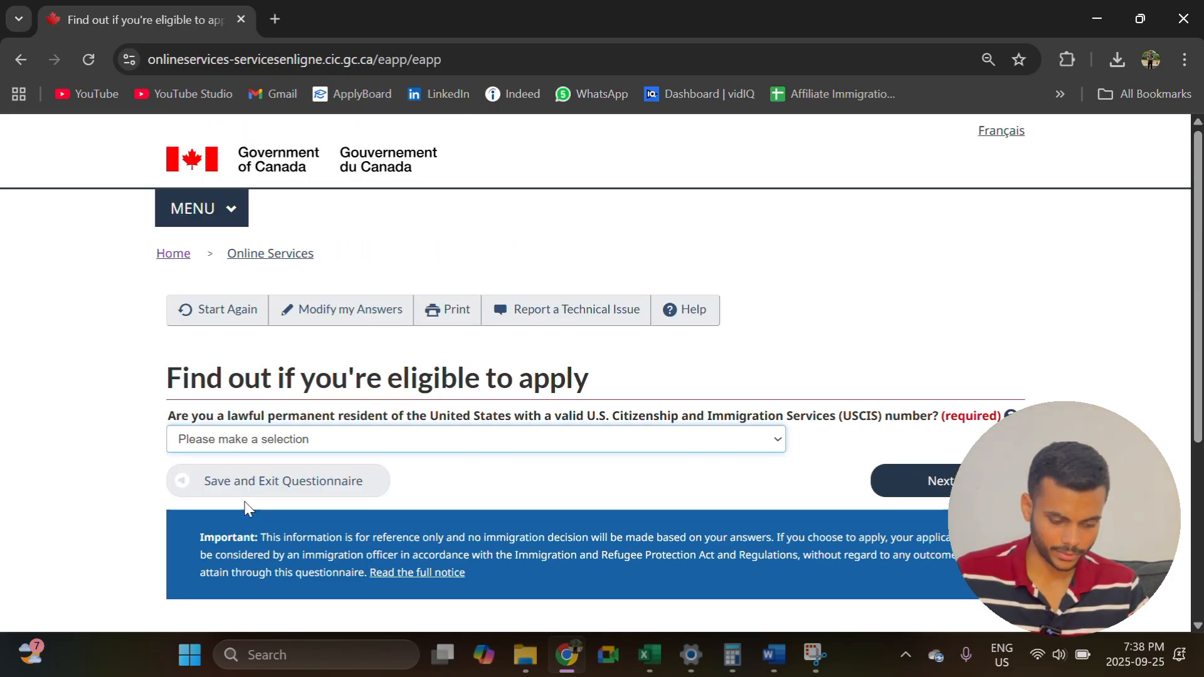
left_click(894, 488)
left_click(268, 438)
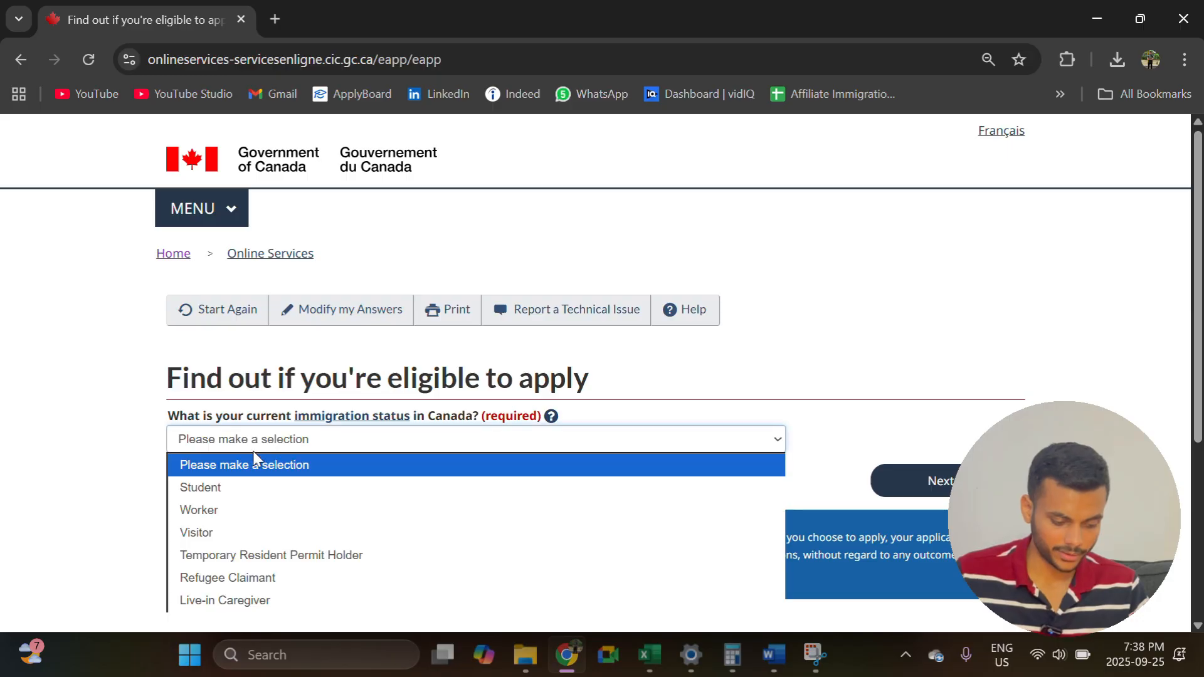
left_click(249, 492)
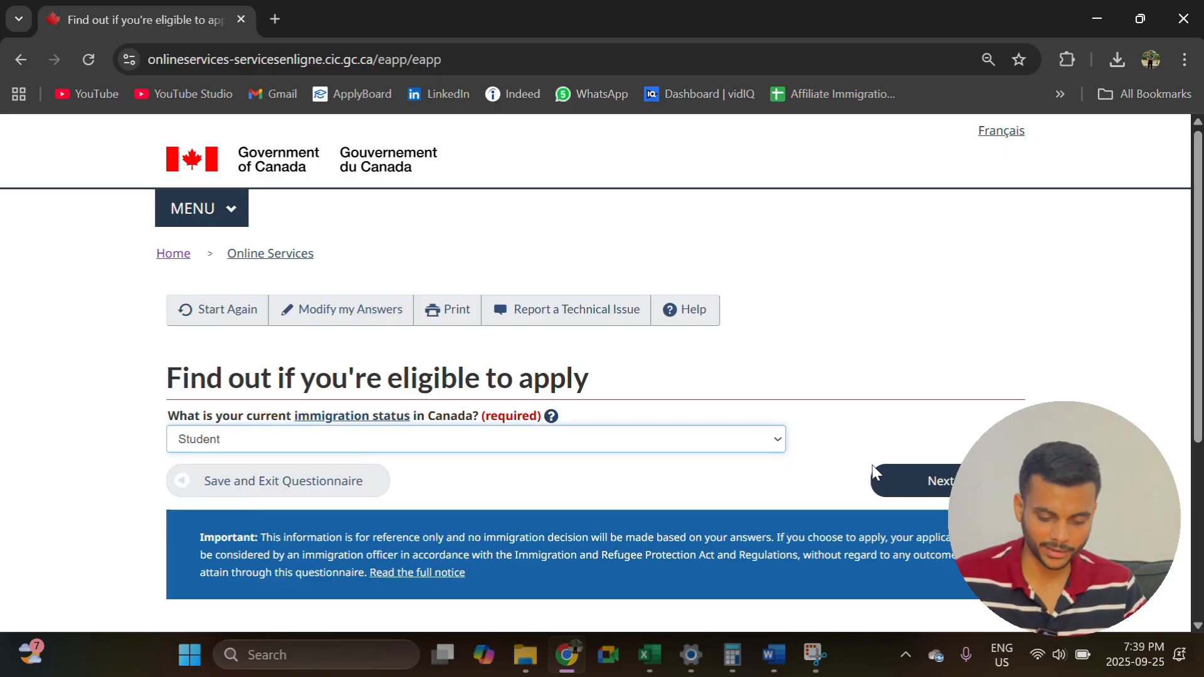
left_click(892, 486)
Answer No to planning to work on campus and continue to the next page.
left_click(331, 443)
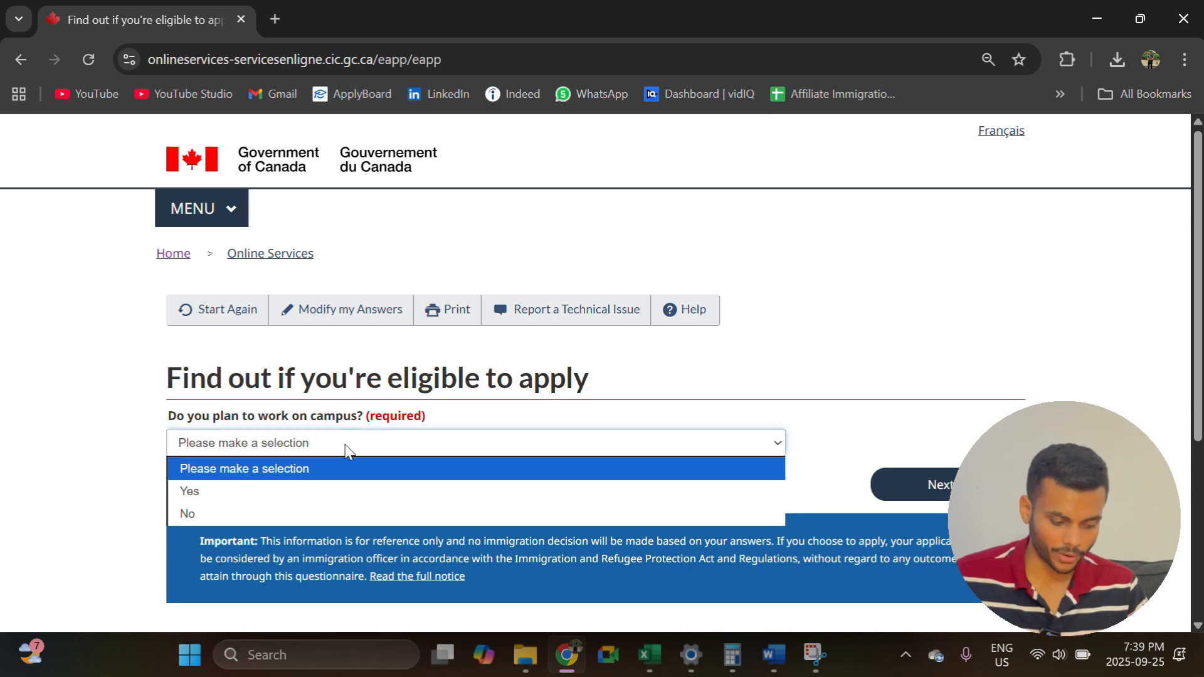
left_click(258, 513)
left_click(921, 493)
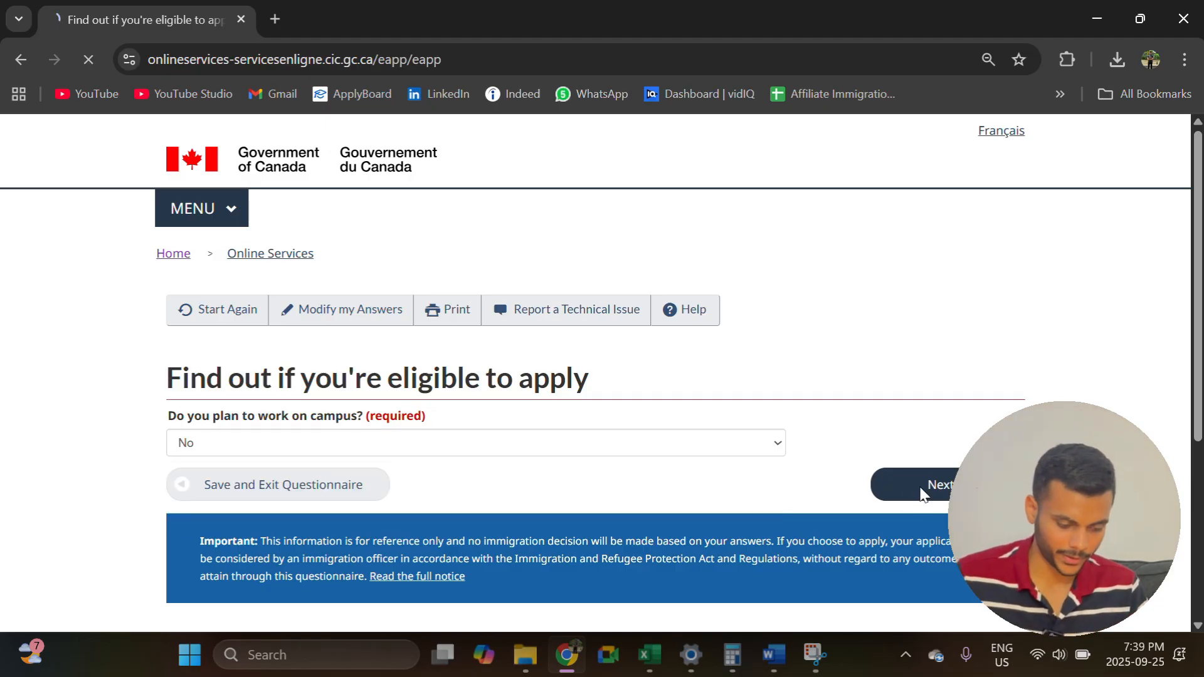
Answer No to both the full-time student off-campus work question and the recent post-secondary graduation question.
scroll(690, 458, "down", 1)
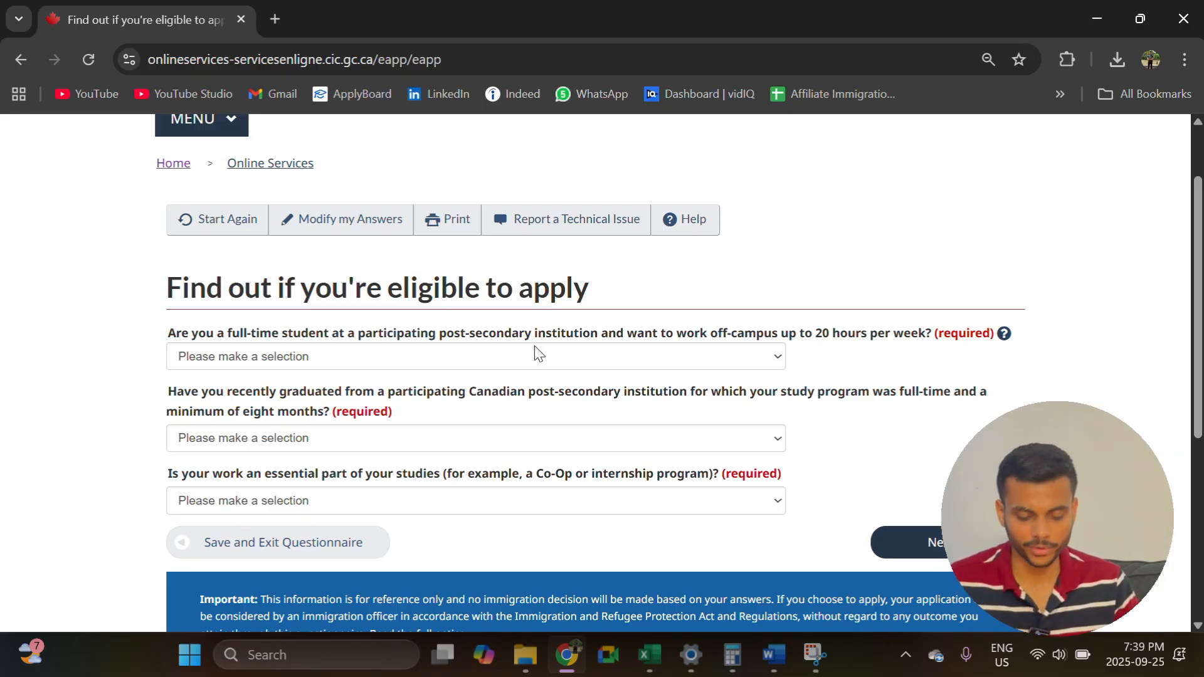
left_click(505, 357)
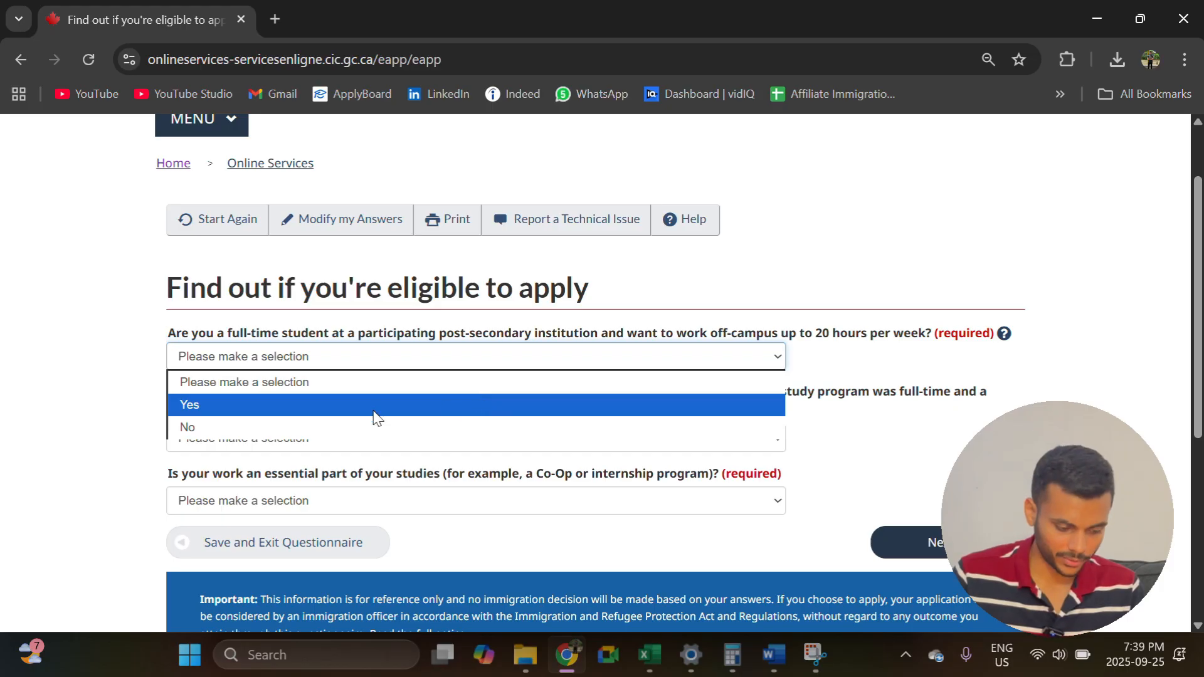
left_click(319, 428)
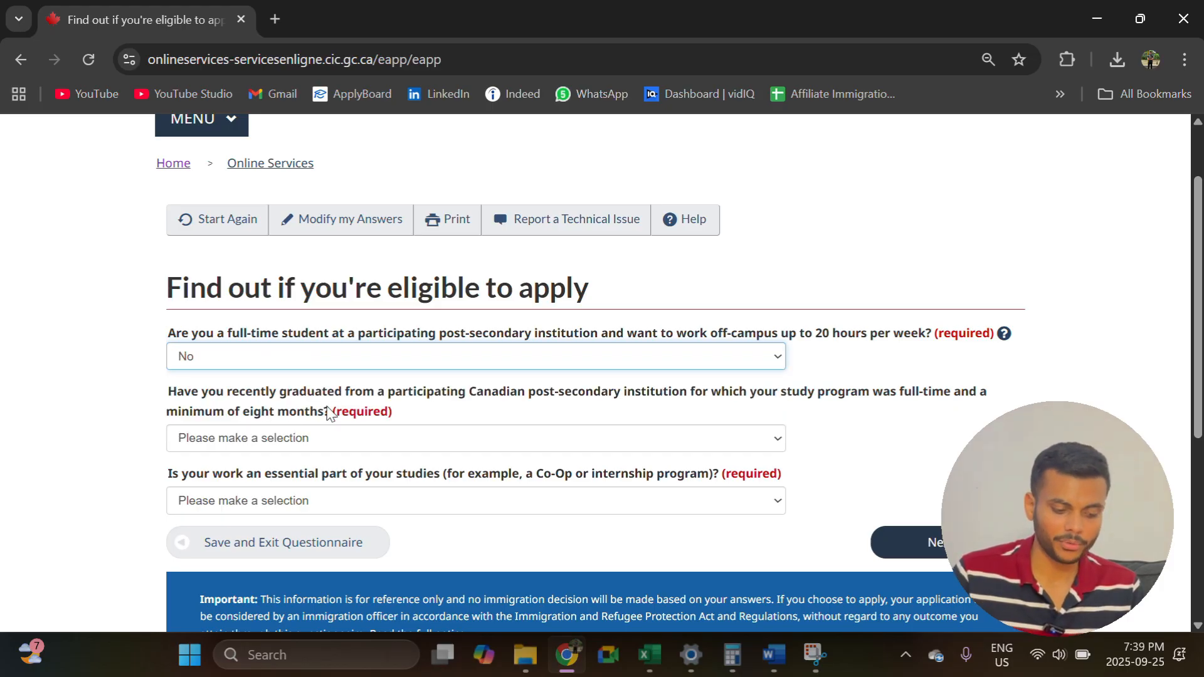
left_click(446, 446)
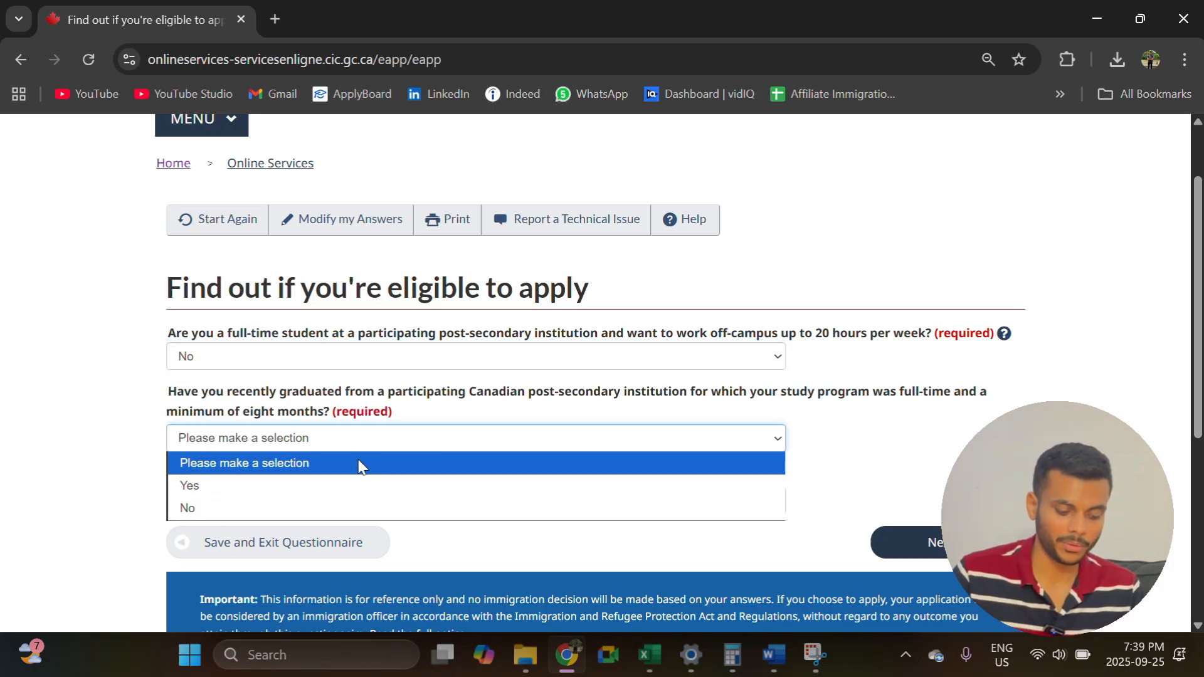
left_click(289, 509)
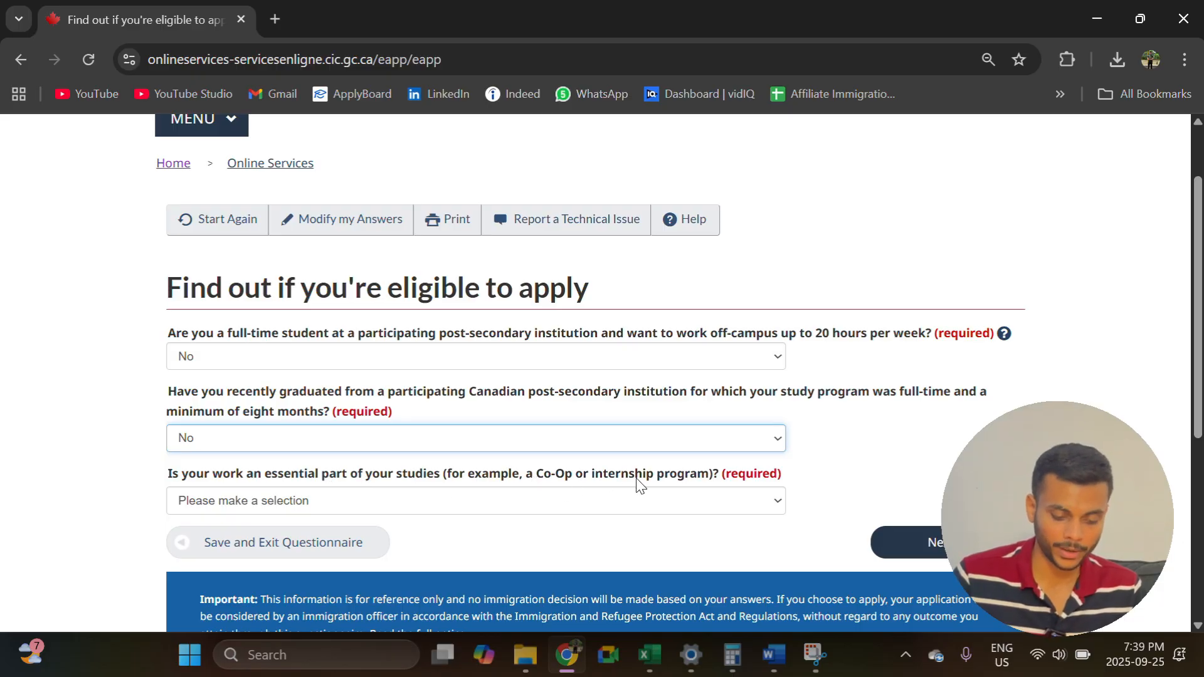
Answer Yes to work being an essential part of the studies, such as a Co-Op, and continue.
left_click(533, 502)
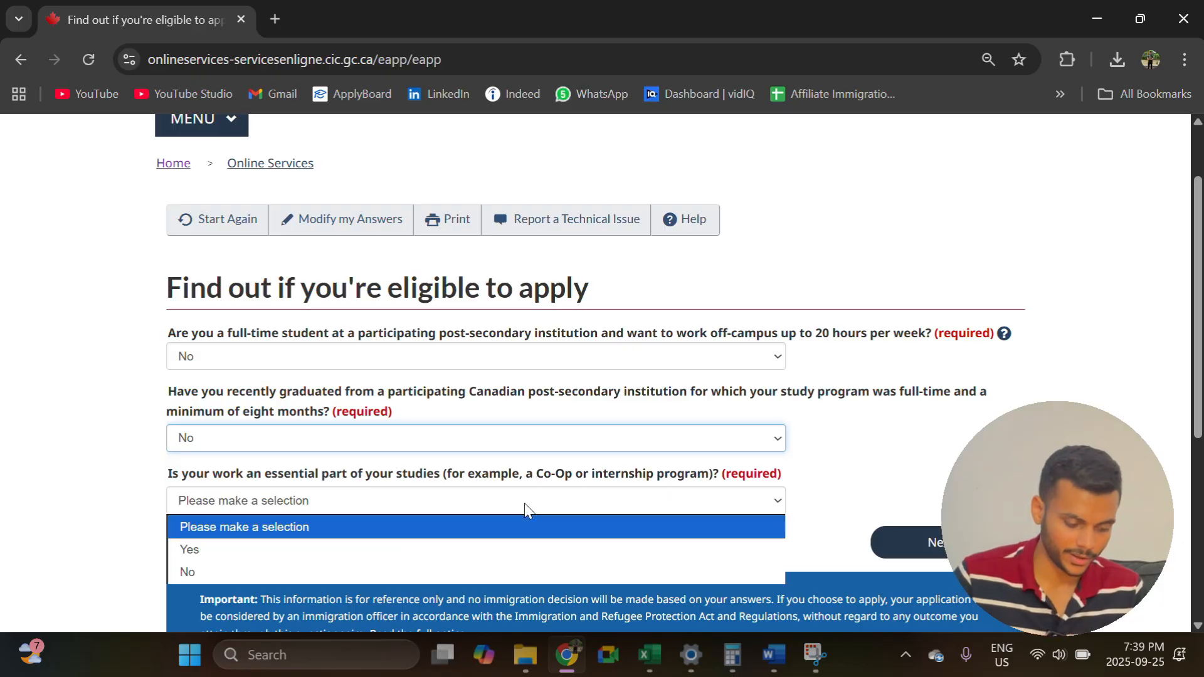
left_click(261, 545)
left_click(919, 543)
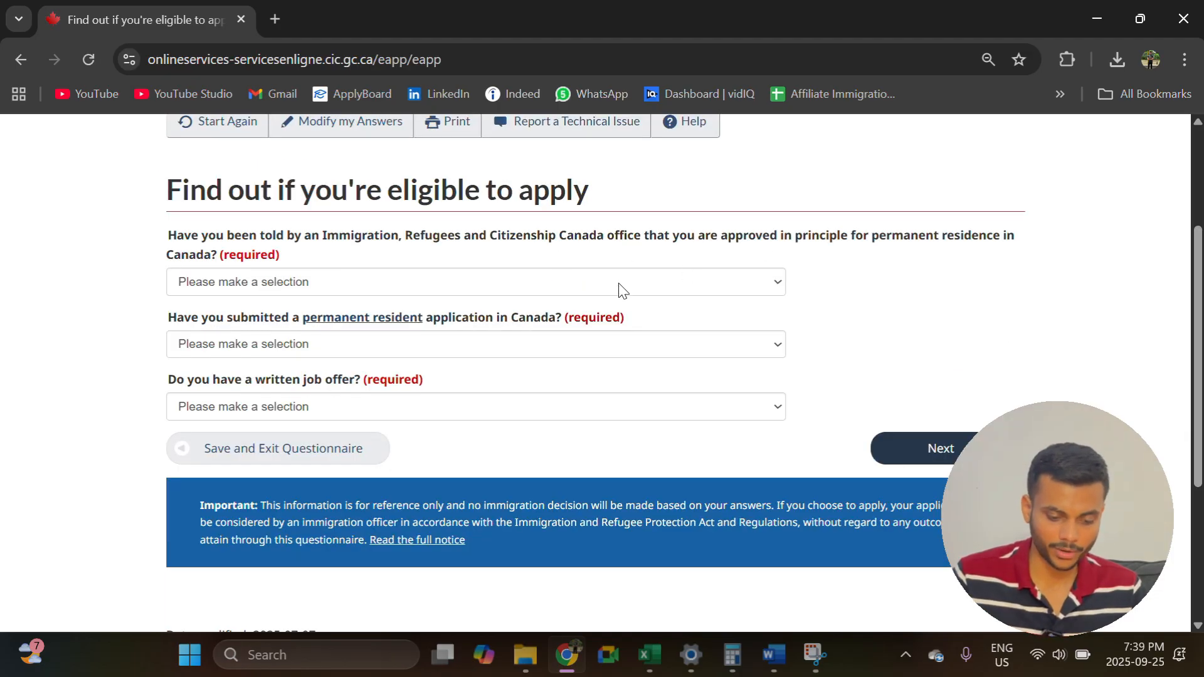
Answer No to being approved in principle for permanent residence and to having submitted a permanent resident application.
left_click(618, 278)
left_click(282, 349)
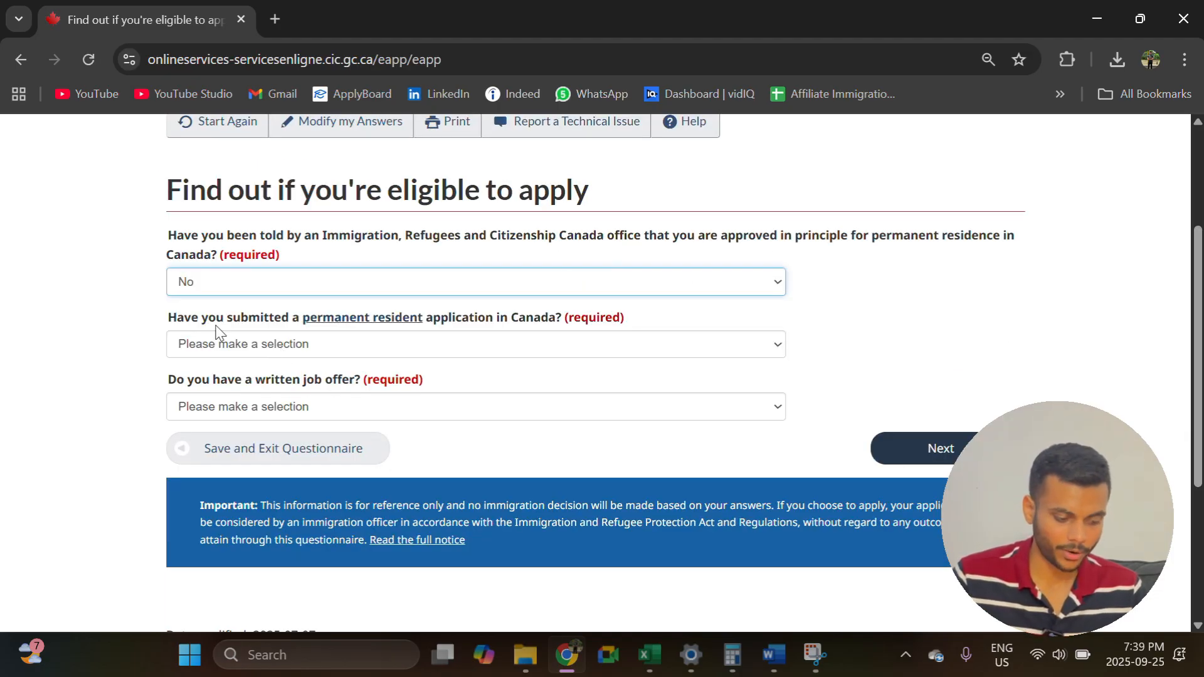
left_click(418, 344)
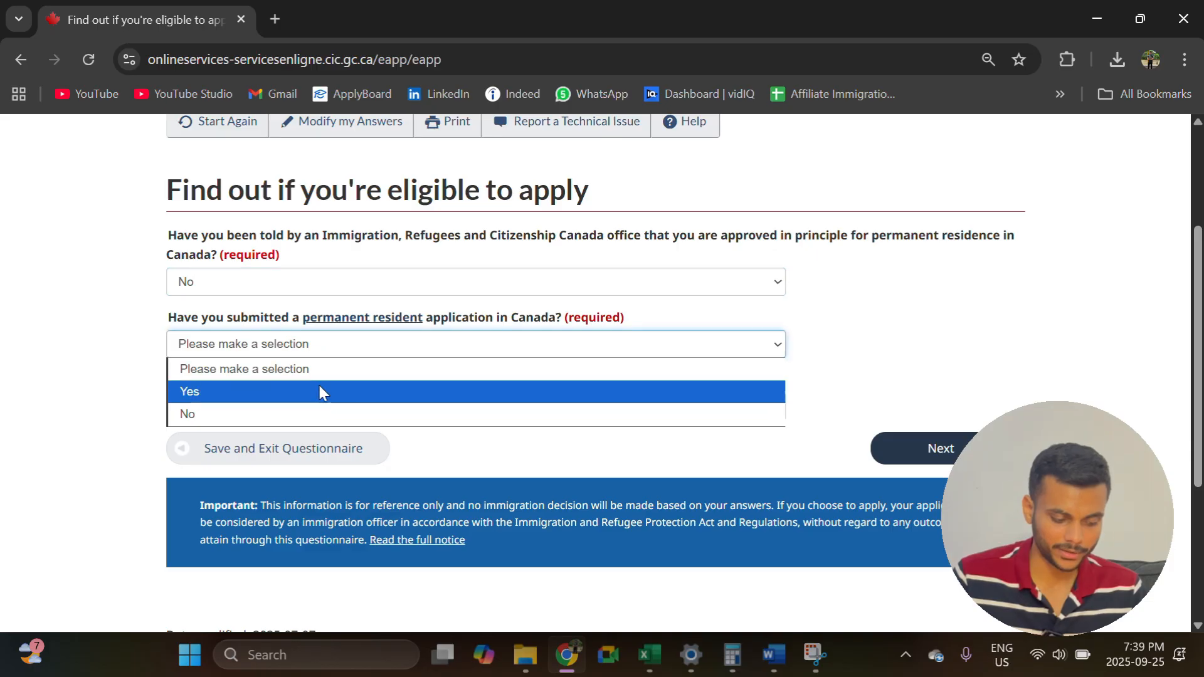
left_click(308, 415)
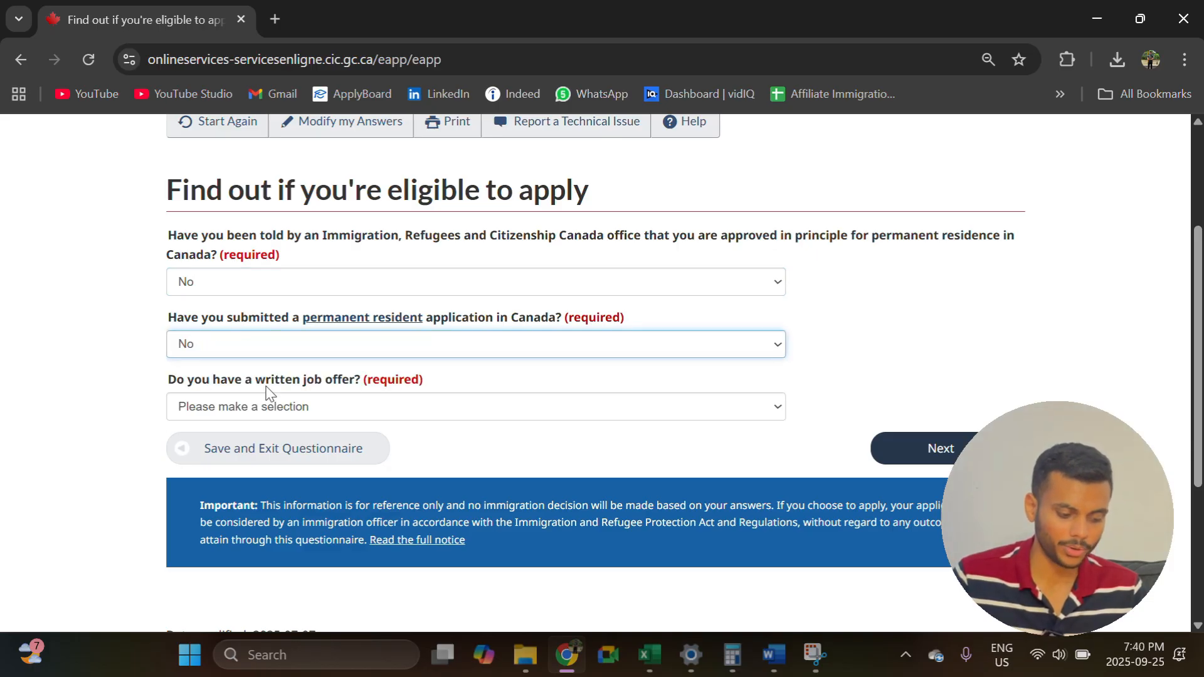
Answer No to having a written job offer and continue to the next page.
left_click(317, 406)
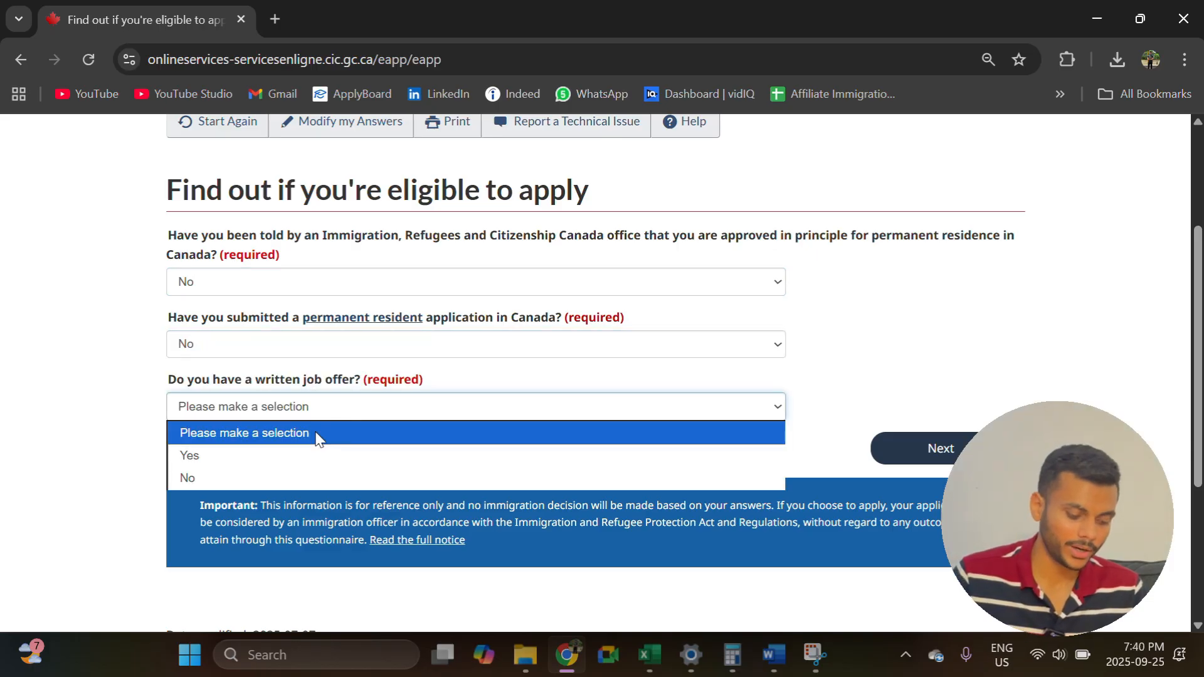
left_click(302, 474)
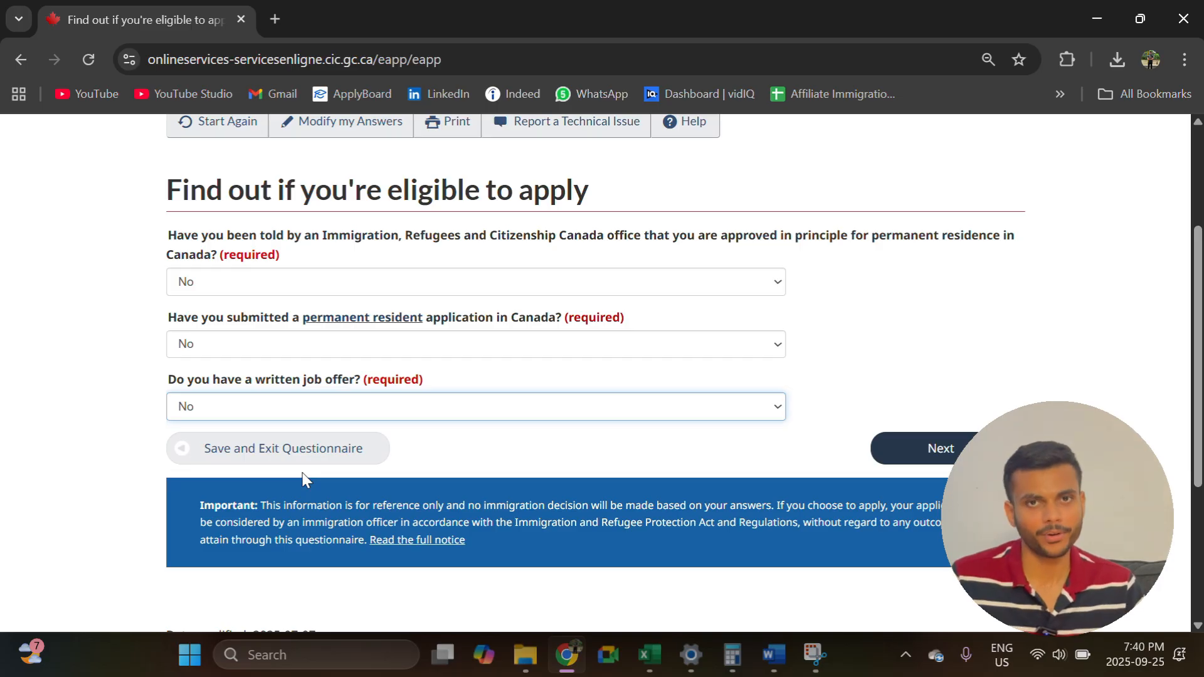
left_click(899, 458)
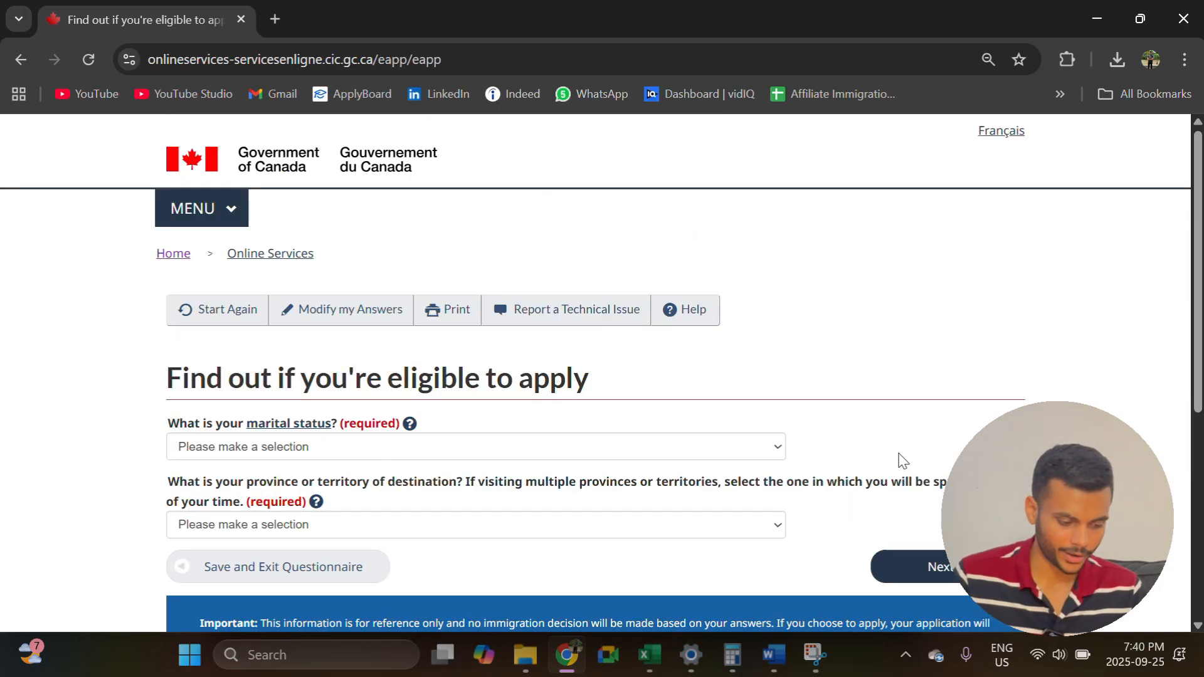
Set the marital status to Never Married/Single and the province of destination to Ontario, and continue.
left_click(357, 446)
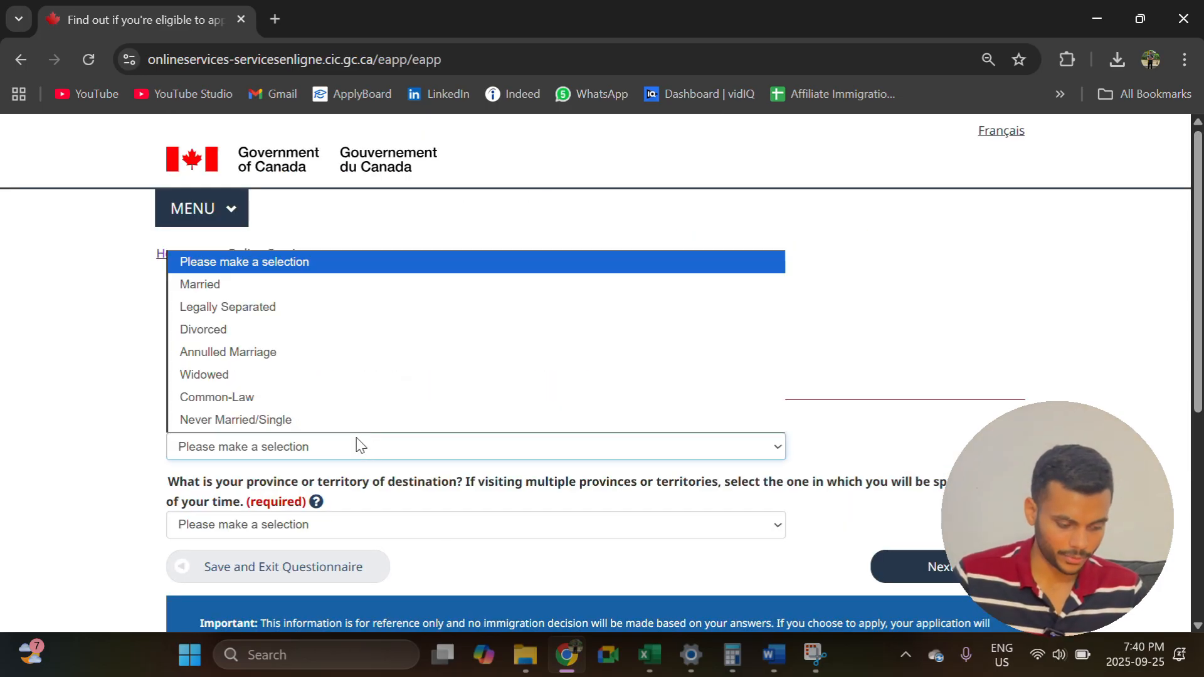
left_click(271, 419)
scroll(285, 420, "down", 2)
left_click(308, 427)
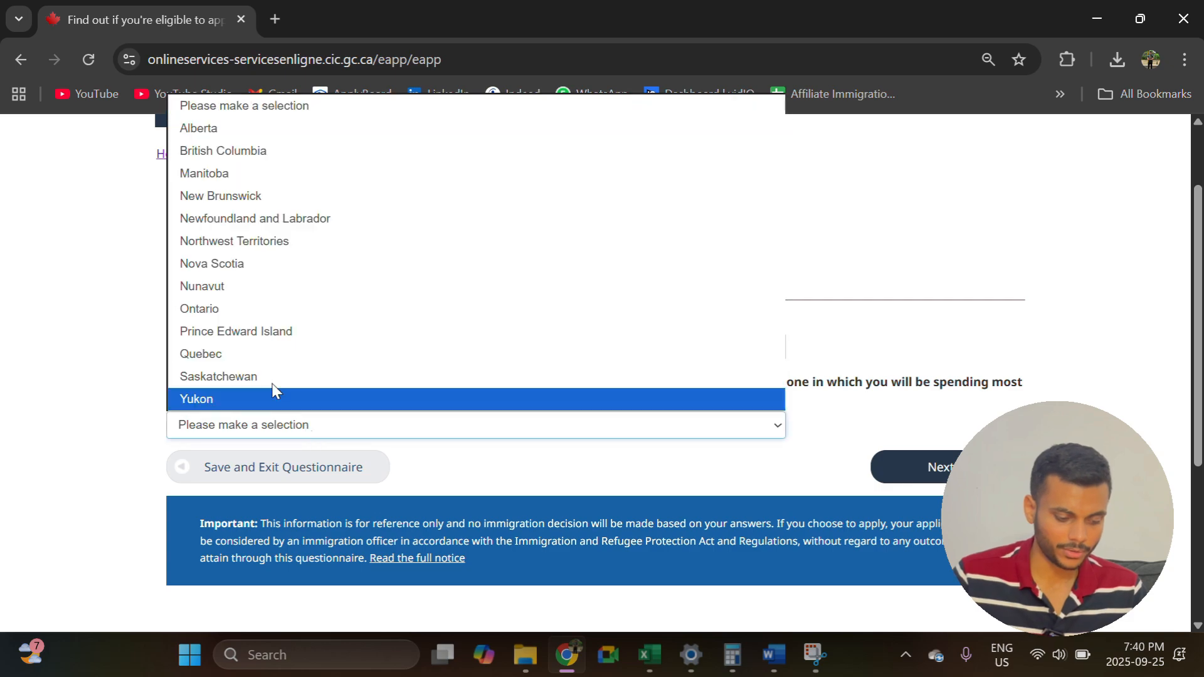
left_click(269, 310)
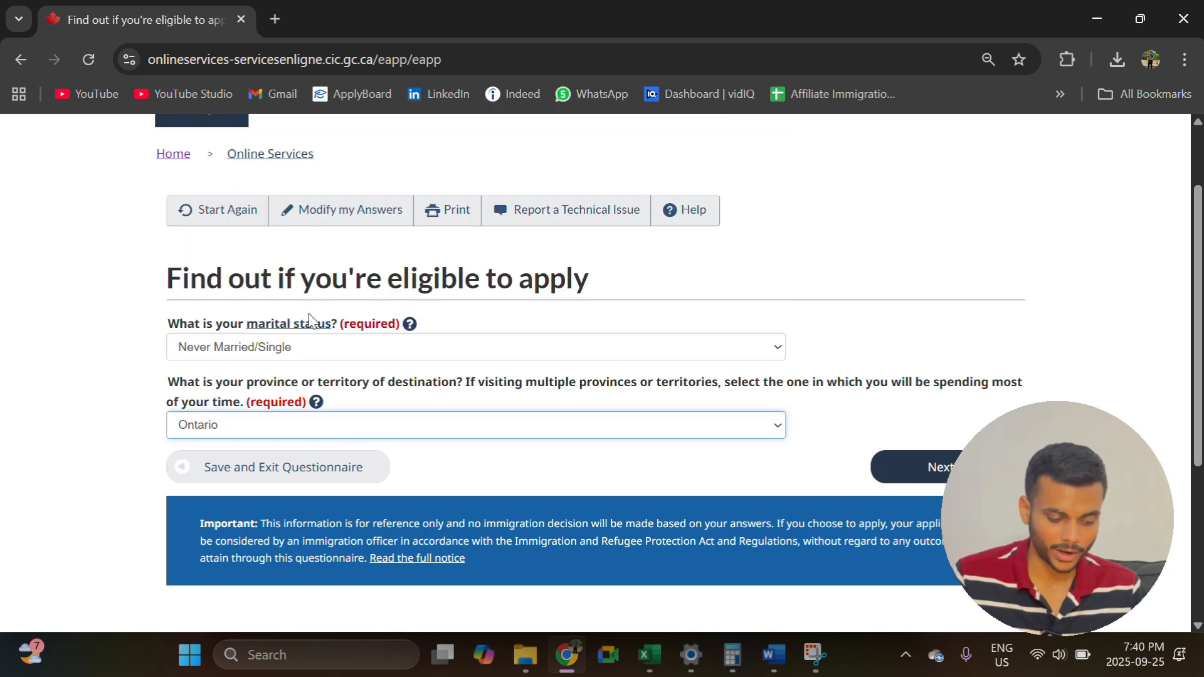
left_click(905, 472)
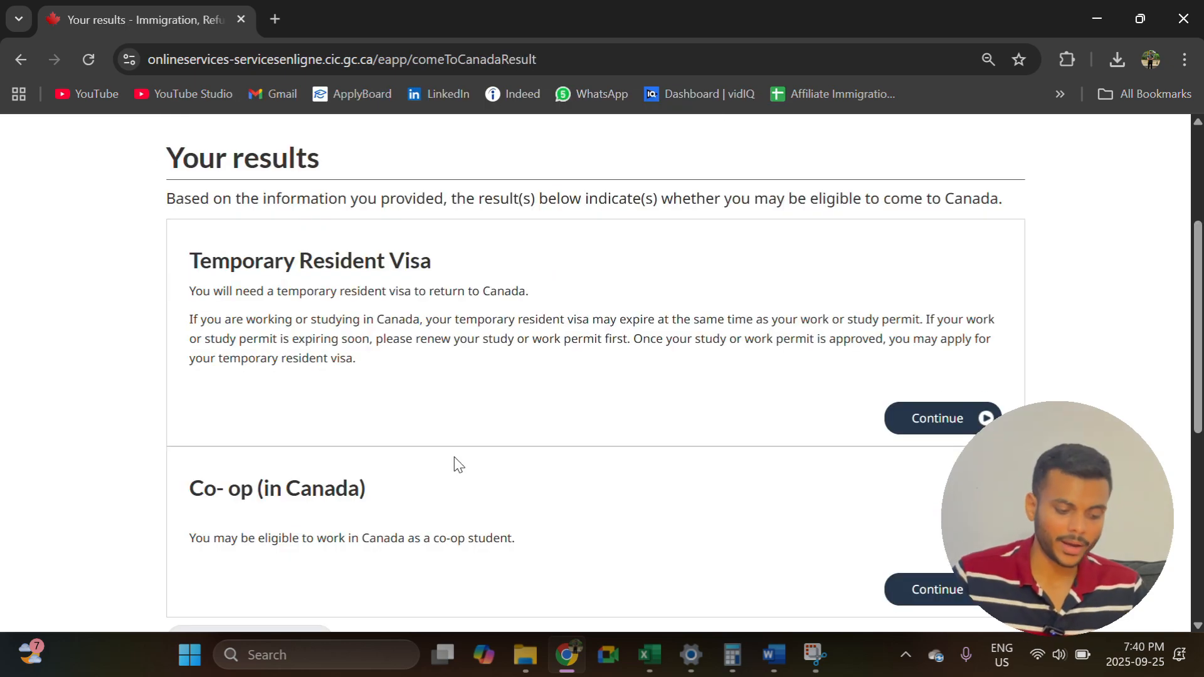
Choose the Co-op (in Canada) result and continue past the personal checklist introduction to its questions.
scroll(455, 464, "down", 1)
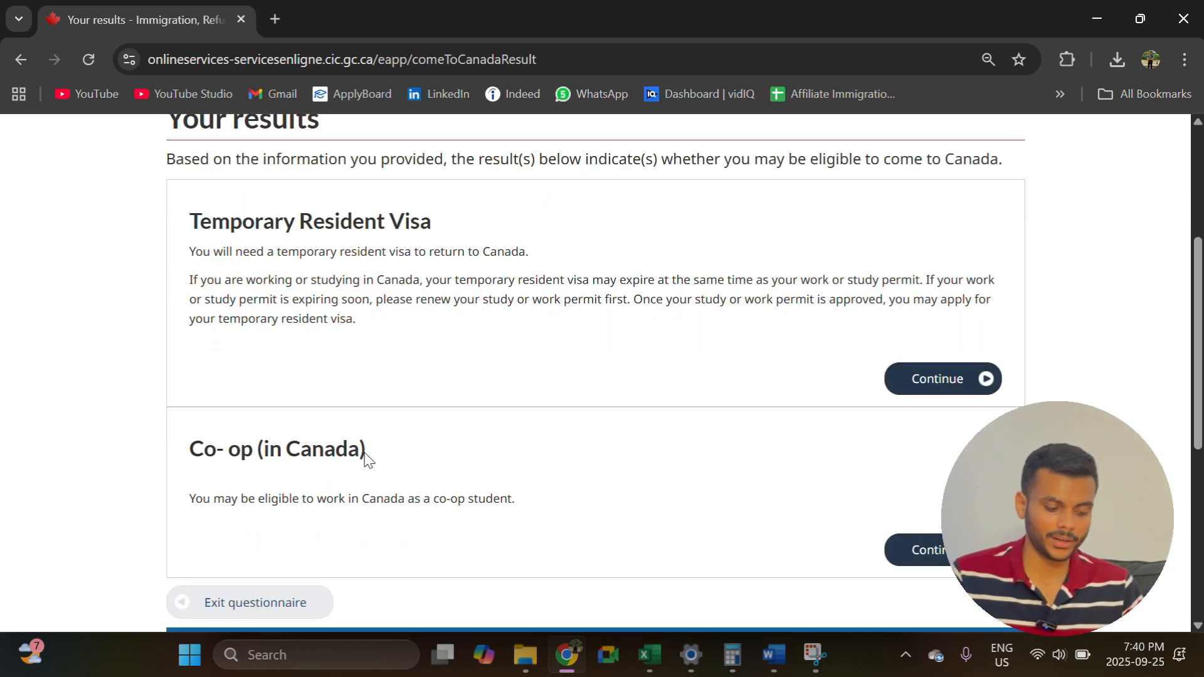
triple_click(224, 451)
scroll(375, 467, "down", 1)
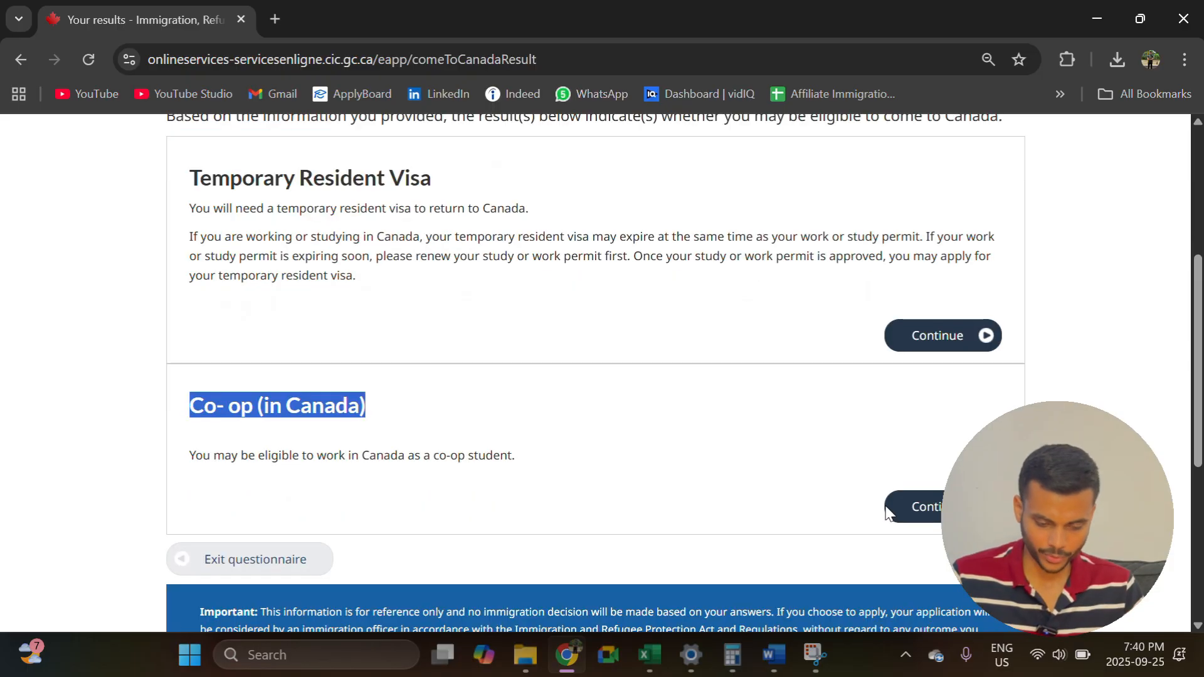
left_click(923, 507)
scroll(828, 495, "down", 3)
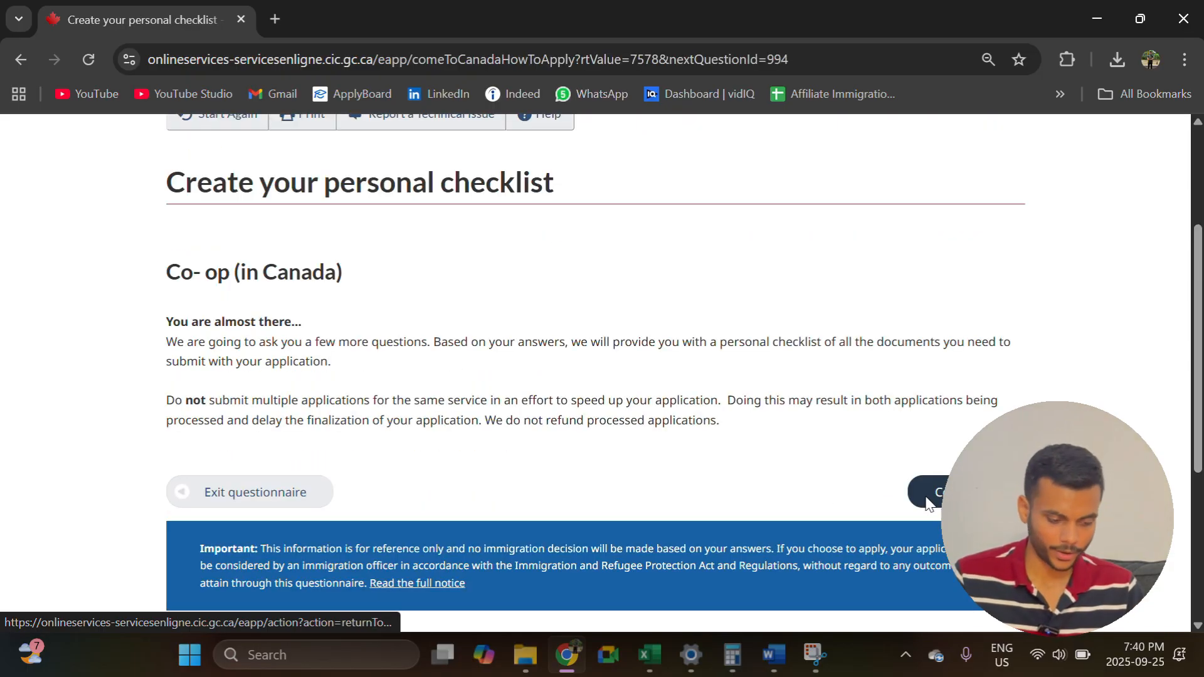
left_click(925, 502)
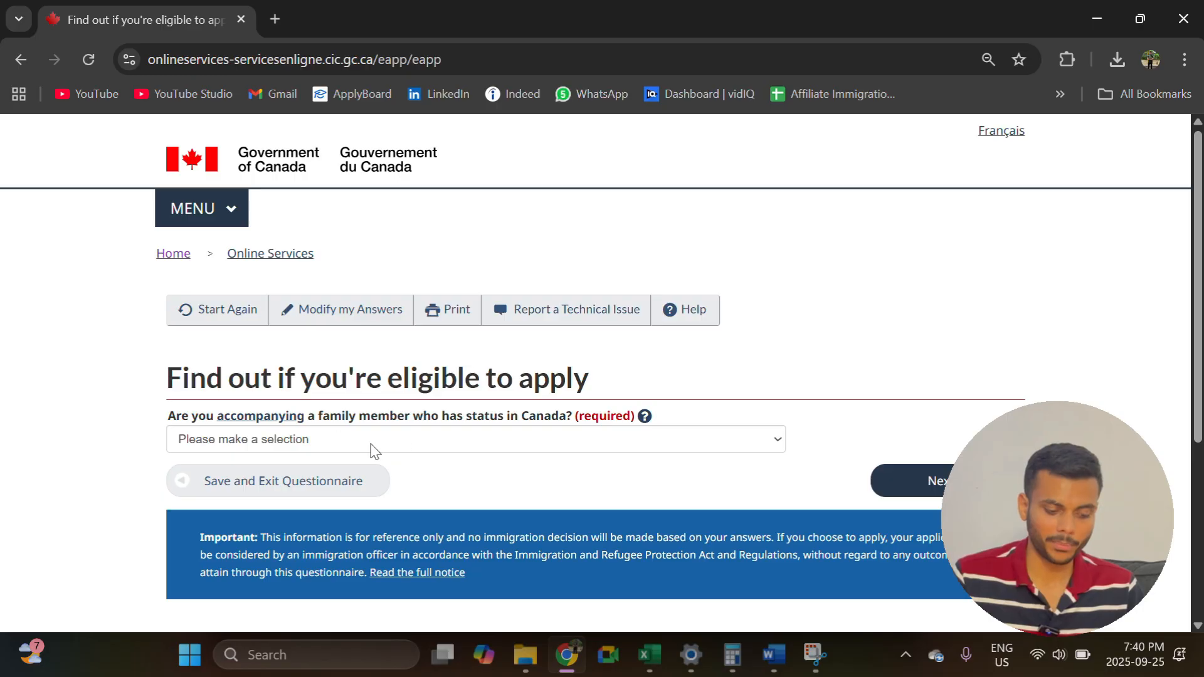
Answer No to accompanying a family member with status in Canada and No to also applying for a study permit.
left_click(402, 443)
left_click(385, 506)
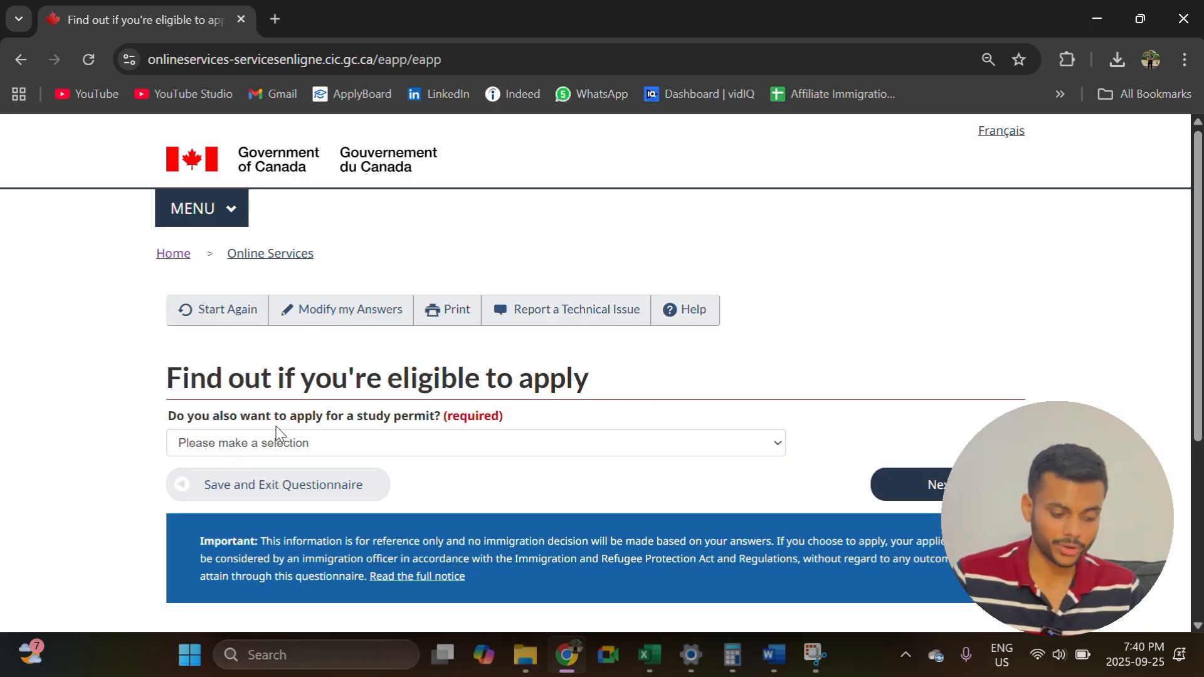
left_click(365, 445)
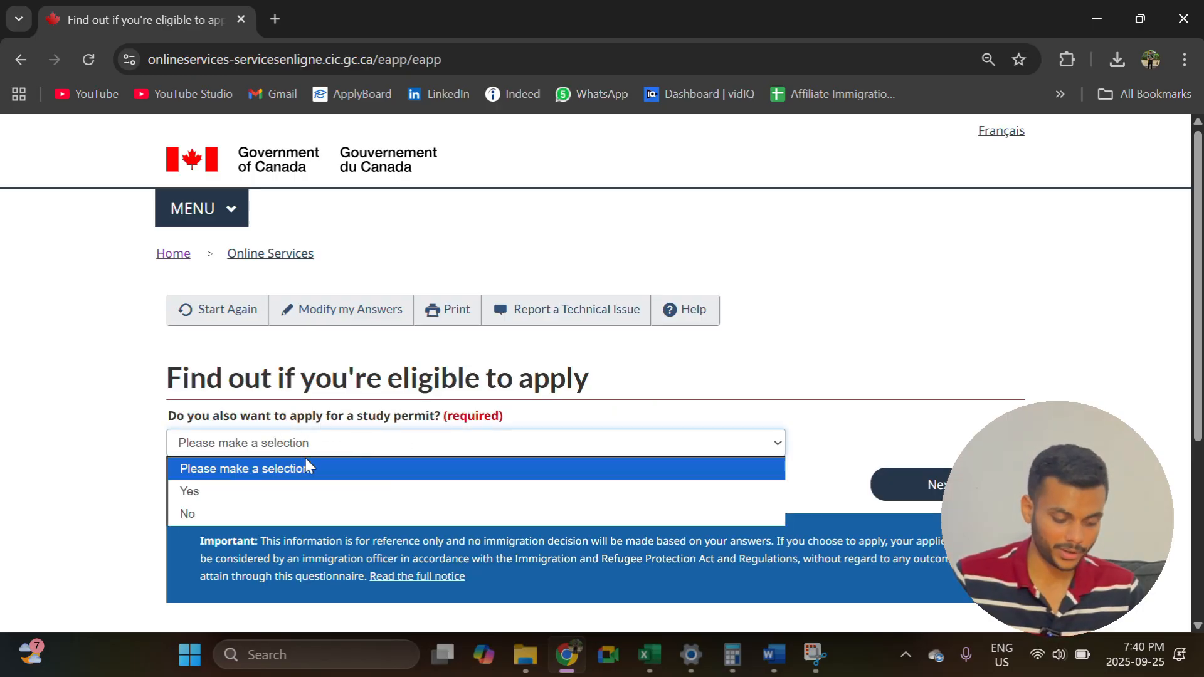
left_click(306, 510)
left_click(907, 491)
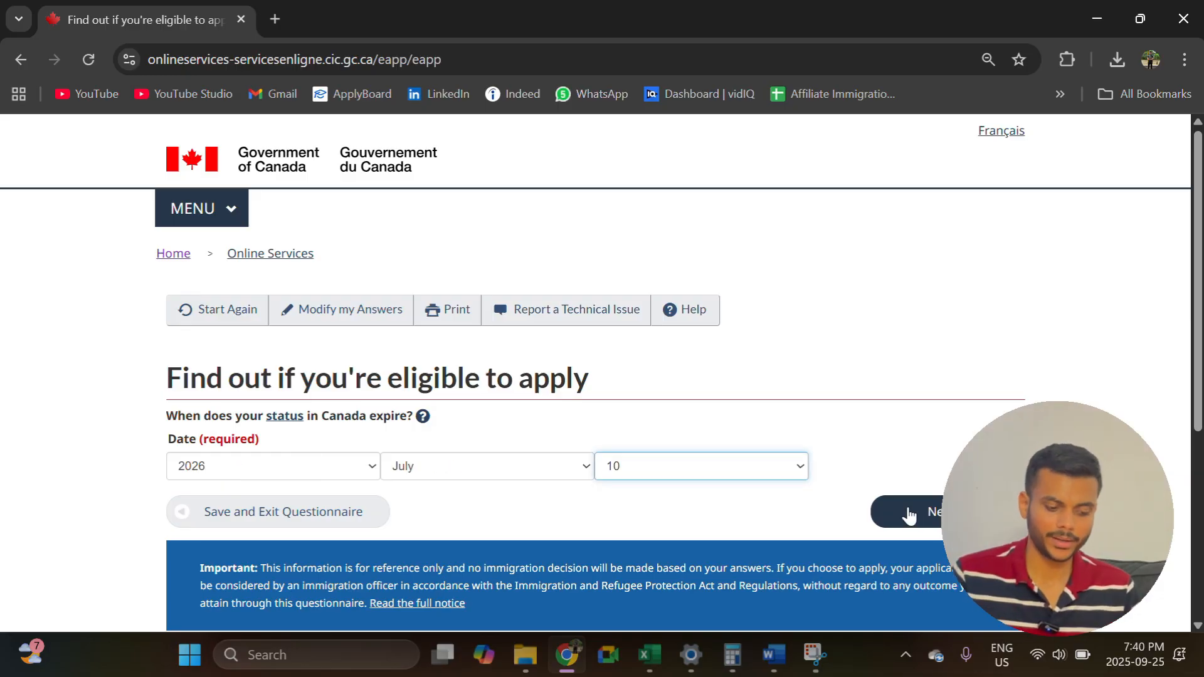
Submit July 10, 2026 as the status expiry date and answer Yes to a medical exam within the last 12 months.
left_click(909, 510)
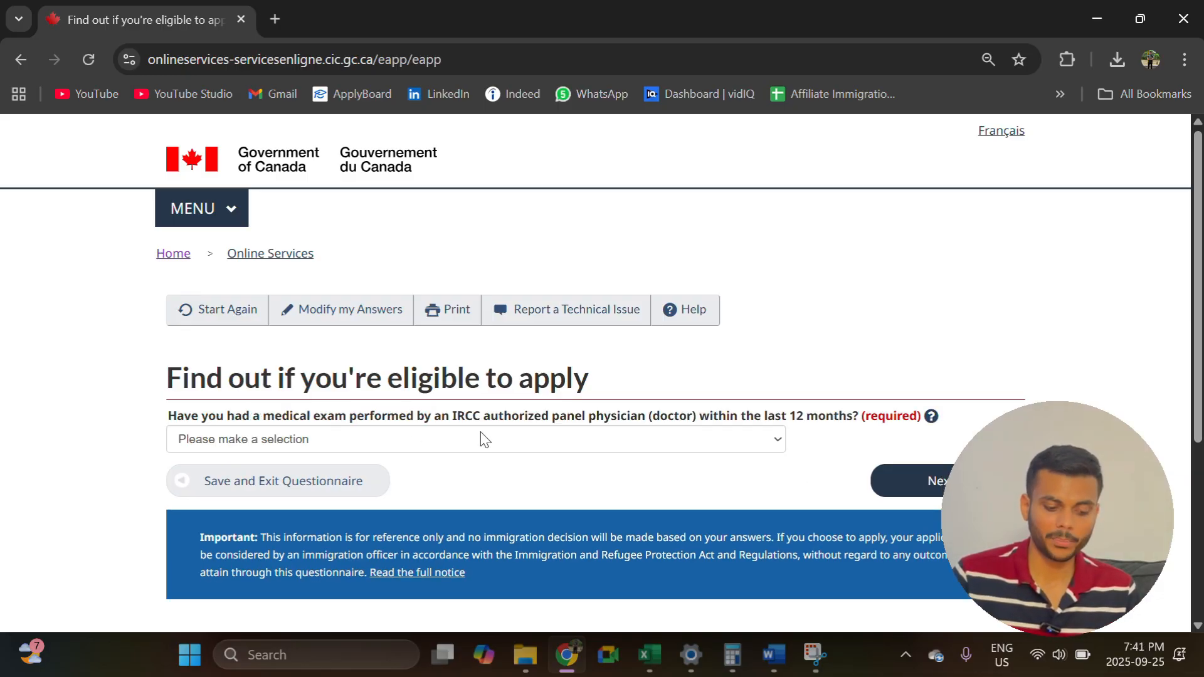
left_click(645, 438)
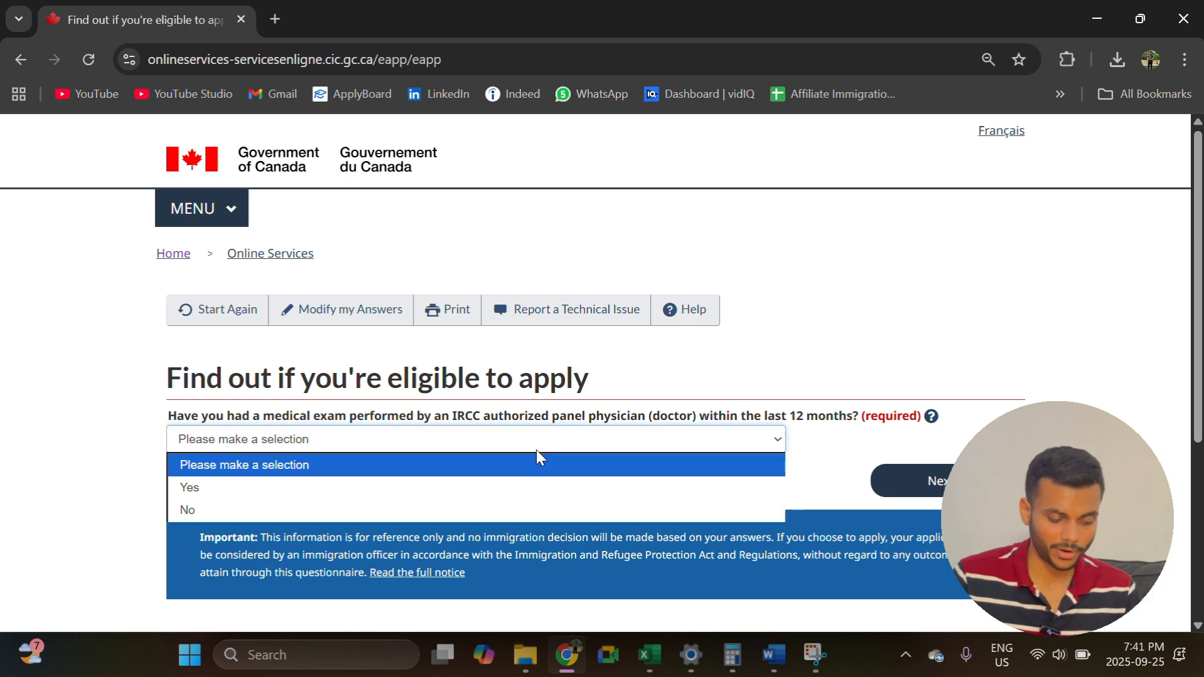
left_click(270, 488)
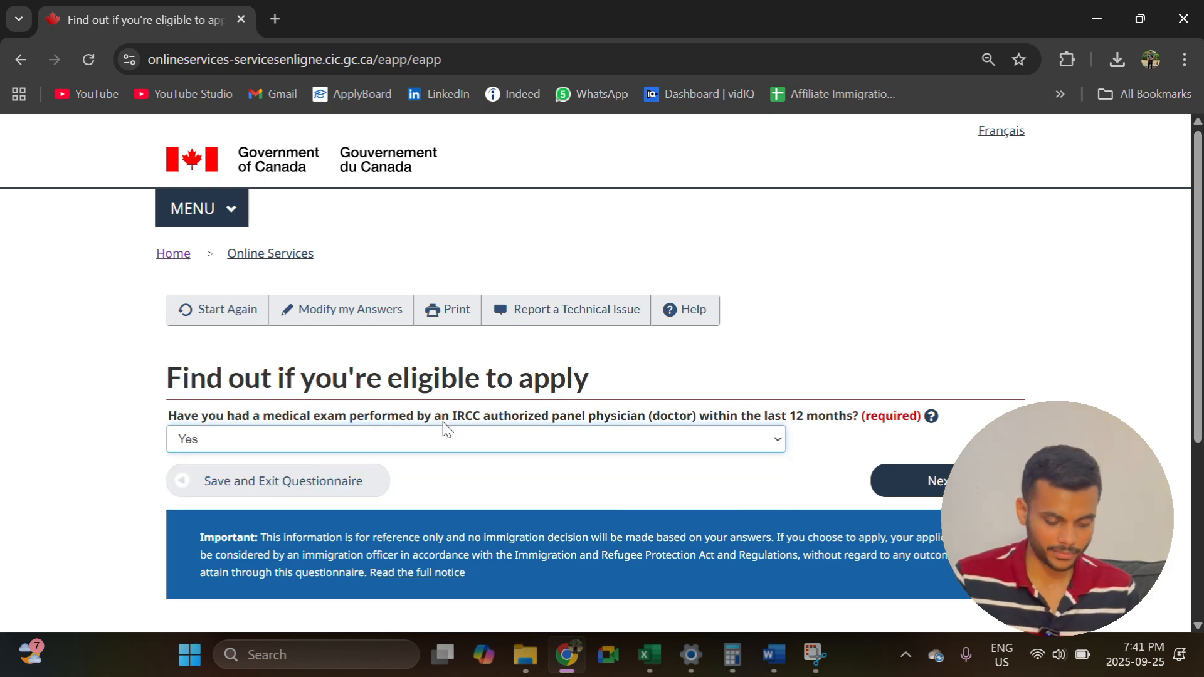
left_click(976, 481)
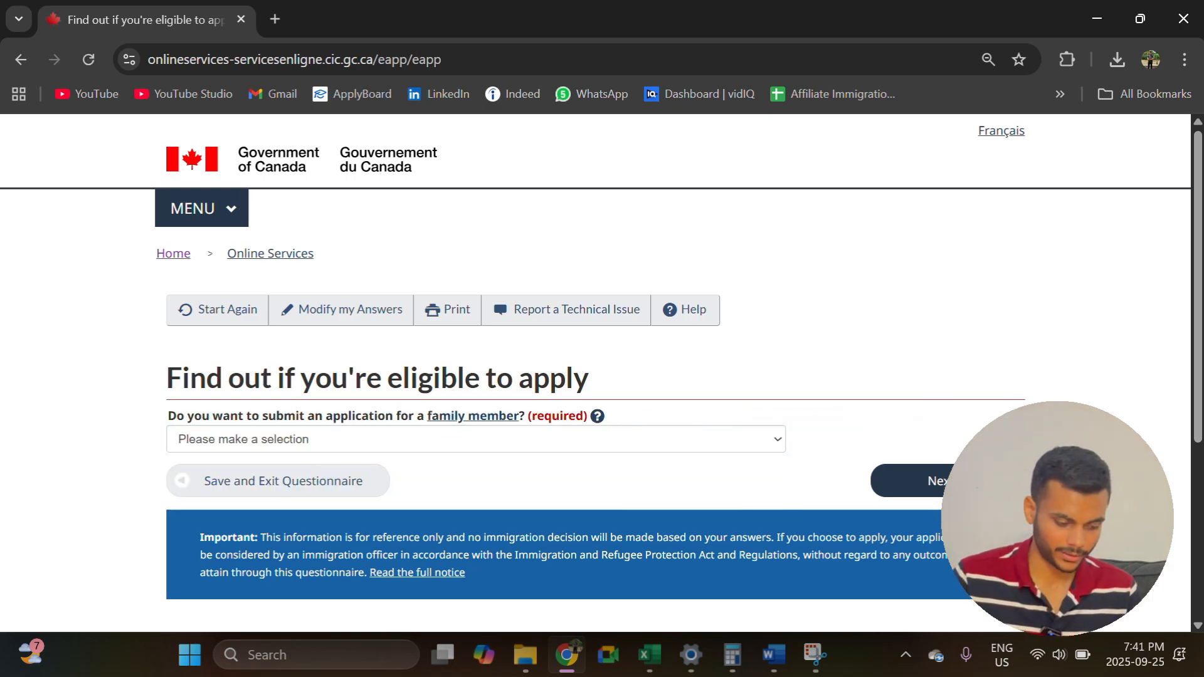
Answer No to submitting an application for a family member and No to giving someone access to the application.
left_click(402, 439)
left_click(351, 506)
left_click(927, 483)
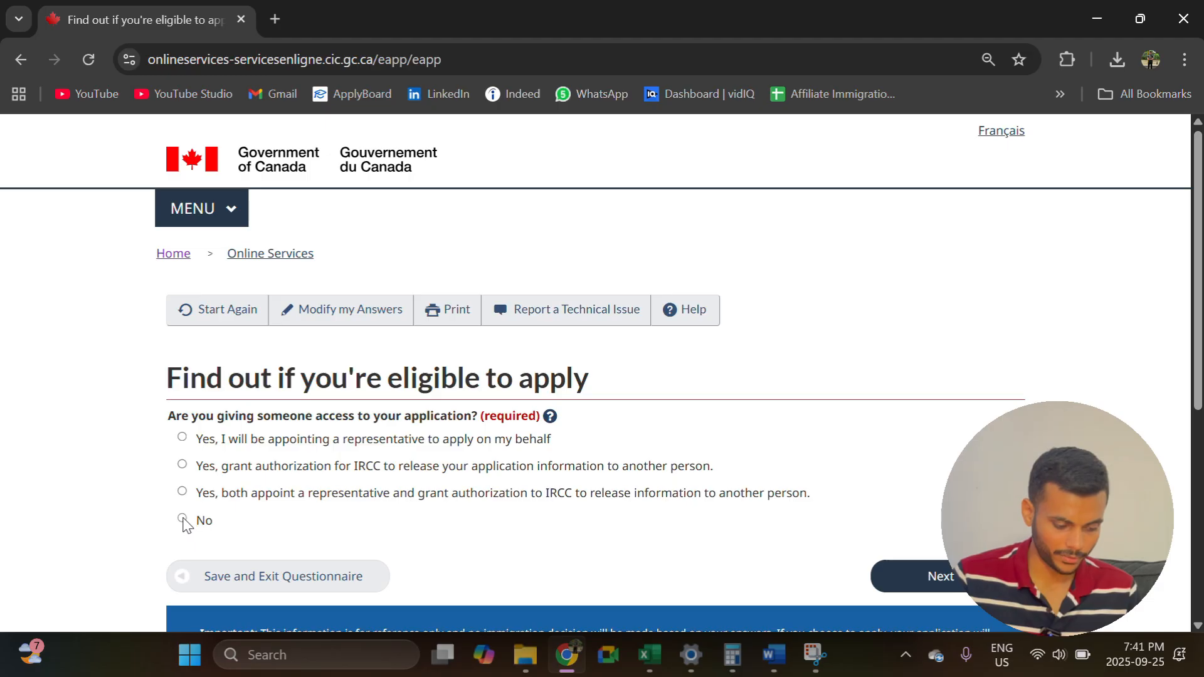
left_click(962, 589)
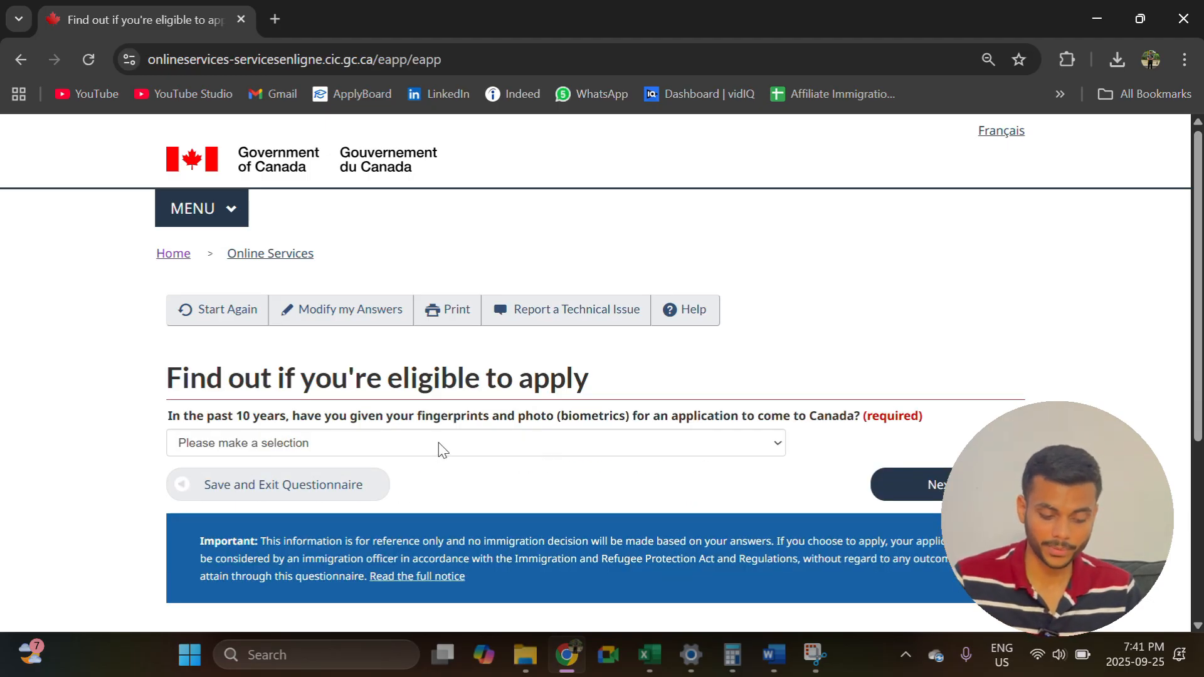
Answer Yes to having given biometrics in the past 10 years and Yes to being able to make digital document copies.
left_click(461, 446)
left_click(376, 493)
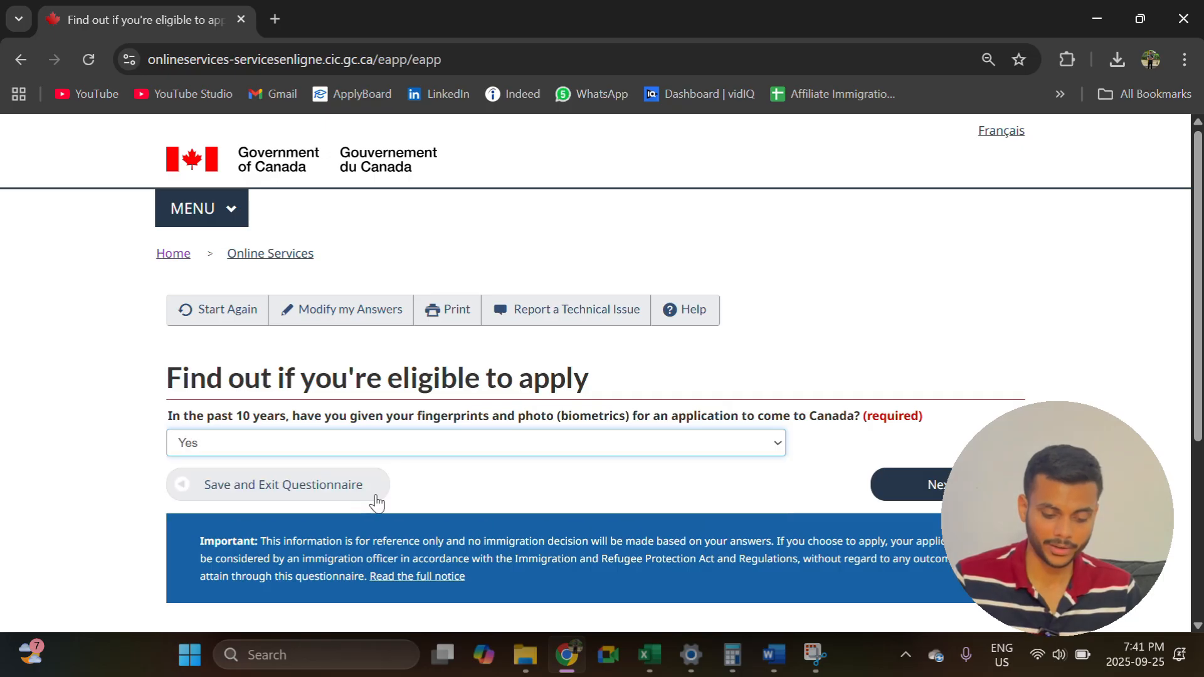
left_click(923, 494)
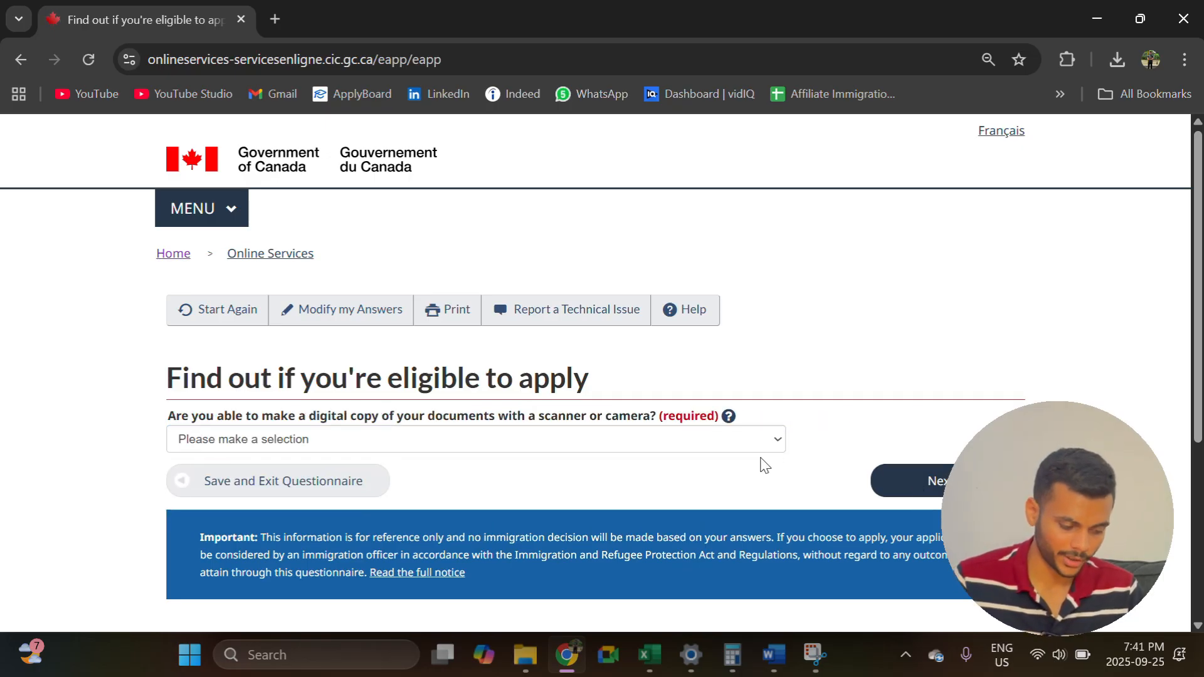
left_click(383, 436)
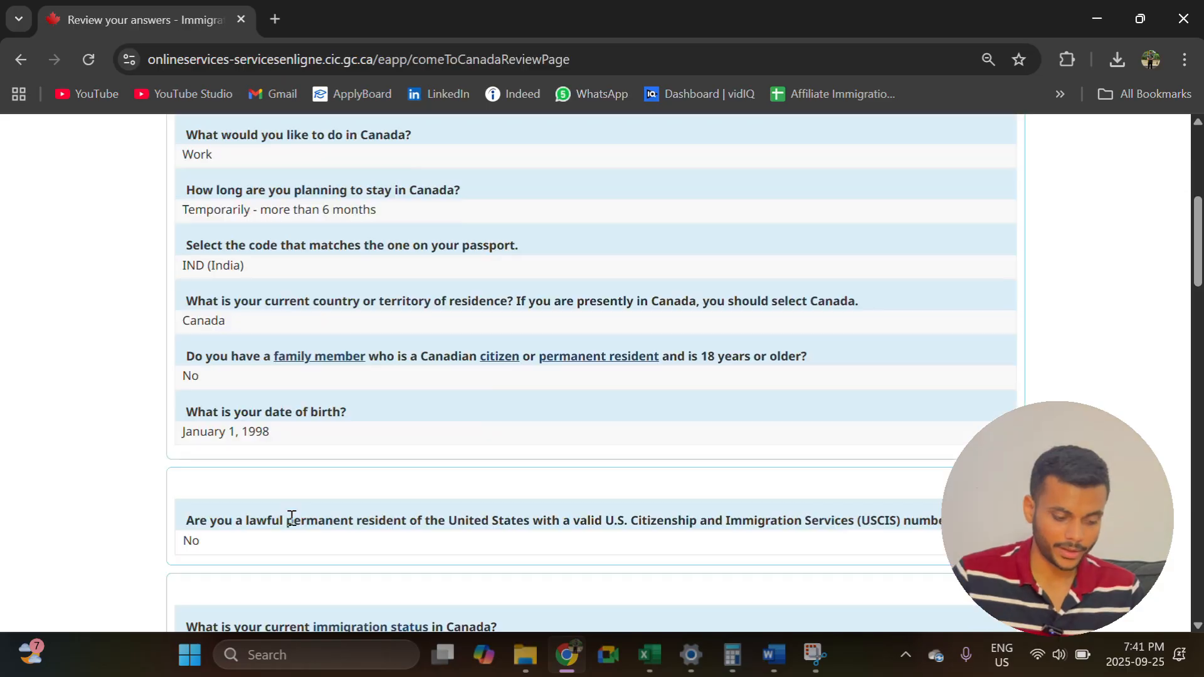
Review all the questionnaire answers and continue to the application submission instructions.
scroll(291, 518, "down", 20)
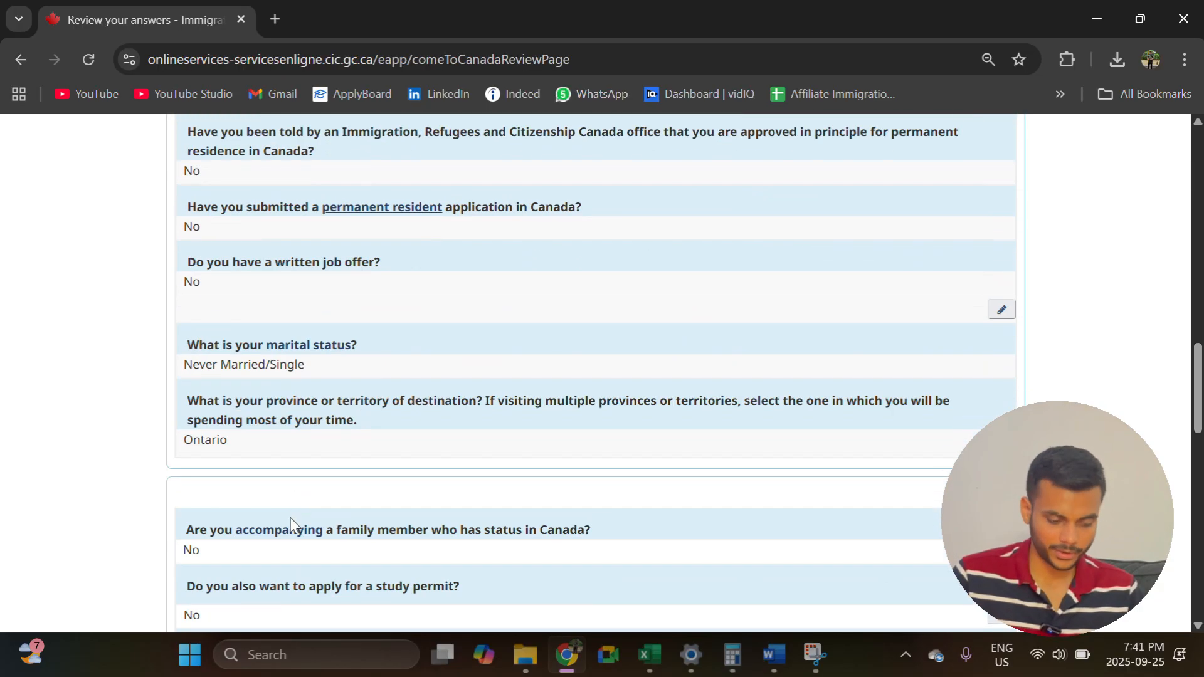
scroll(292, 526, "down", 6)
scroll(784, 305, "up", 2)
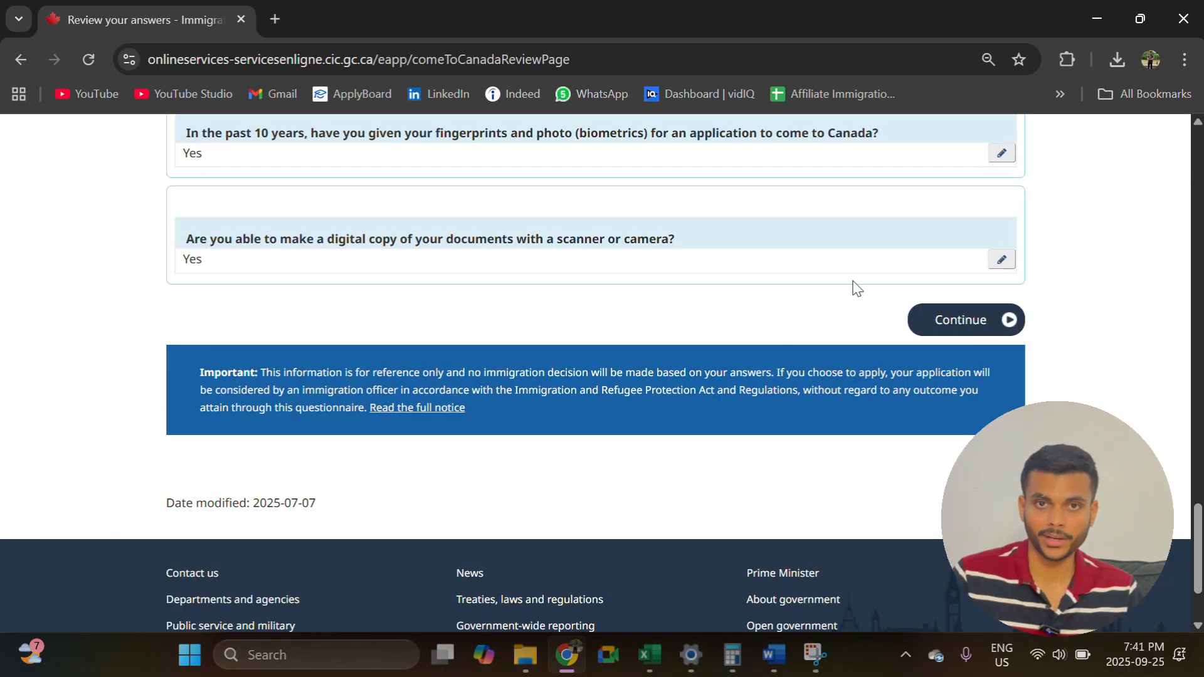
left_click(947, 319)
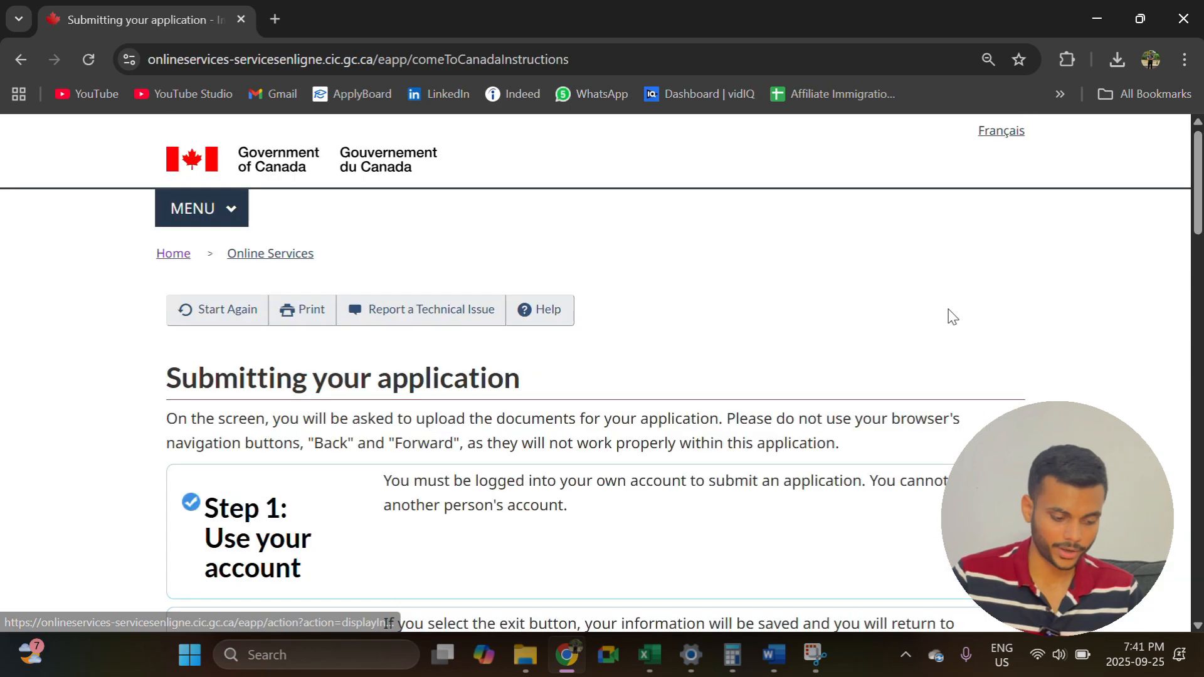
Read the submission instructions on the deadline, file size limit and accepted formats, and continue to the document checklist.
scroll(513, 503, "down", 5)
scroll(513, 503, "down", 3)
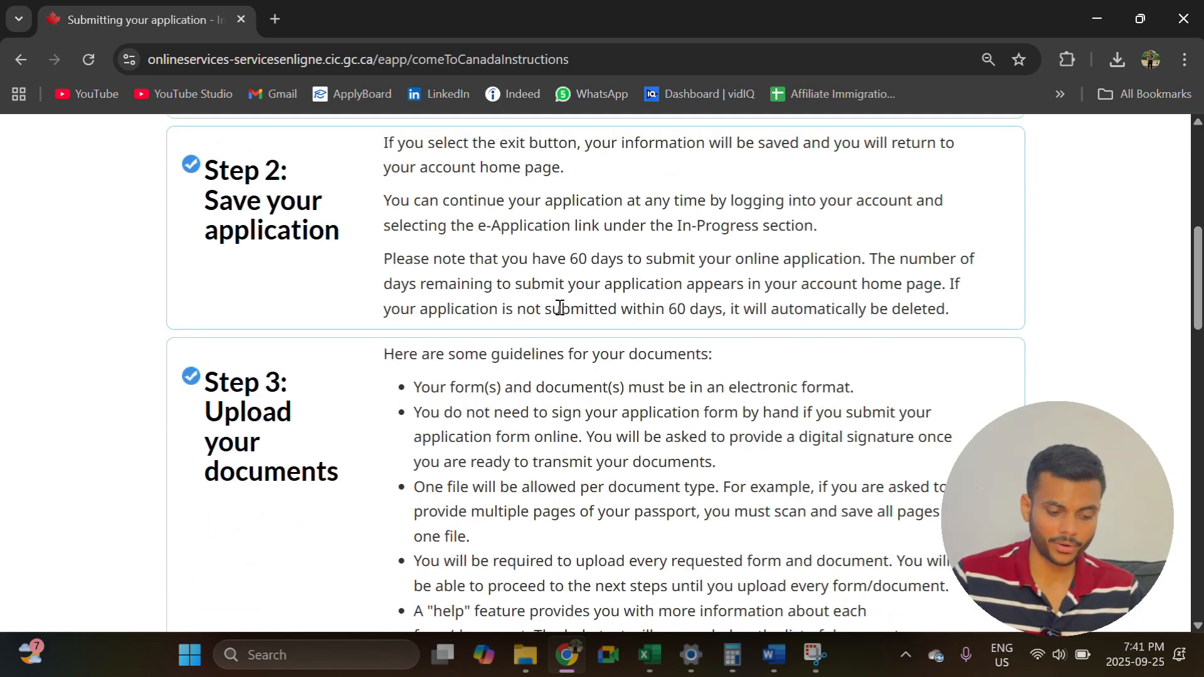
left_click_drag(561, 260, 768, 260)
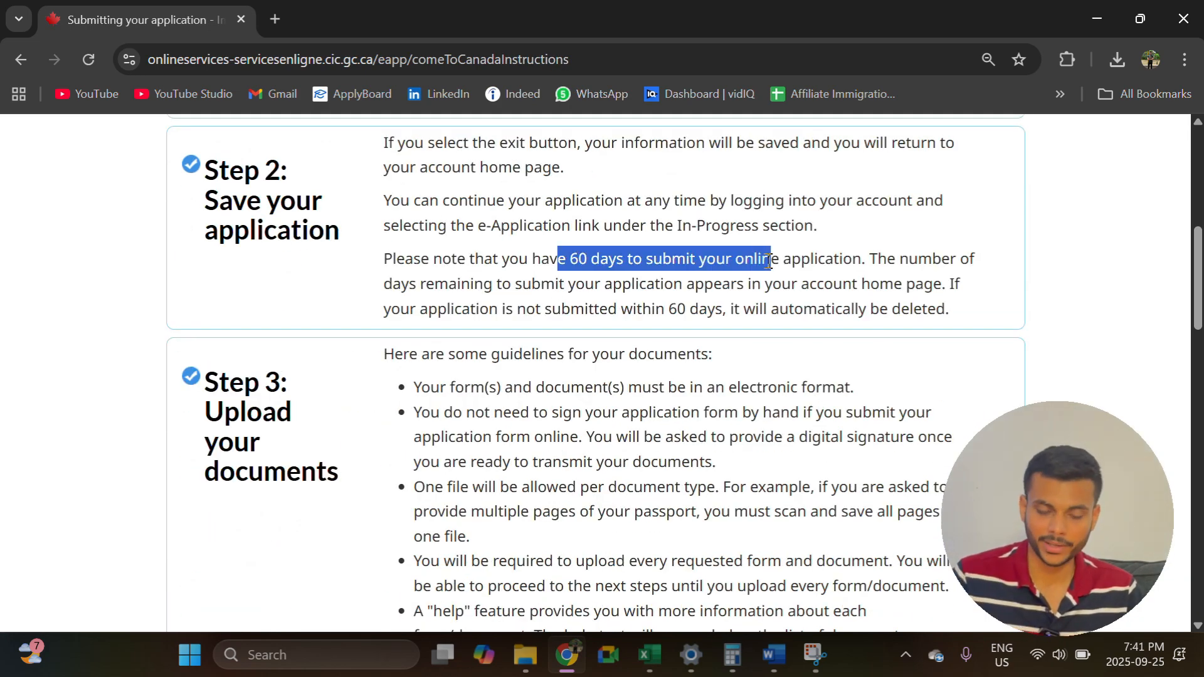
scroll(551, 409, "down", 4)
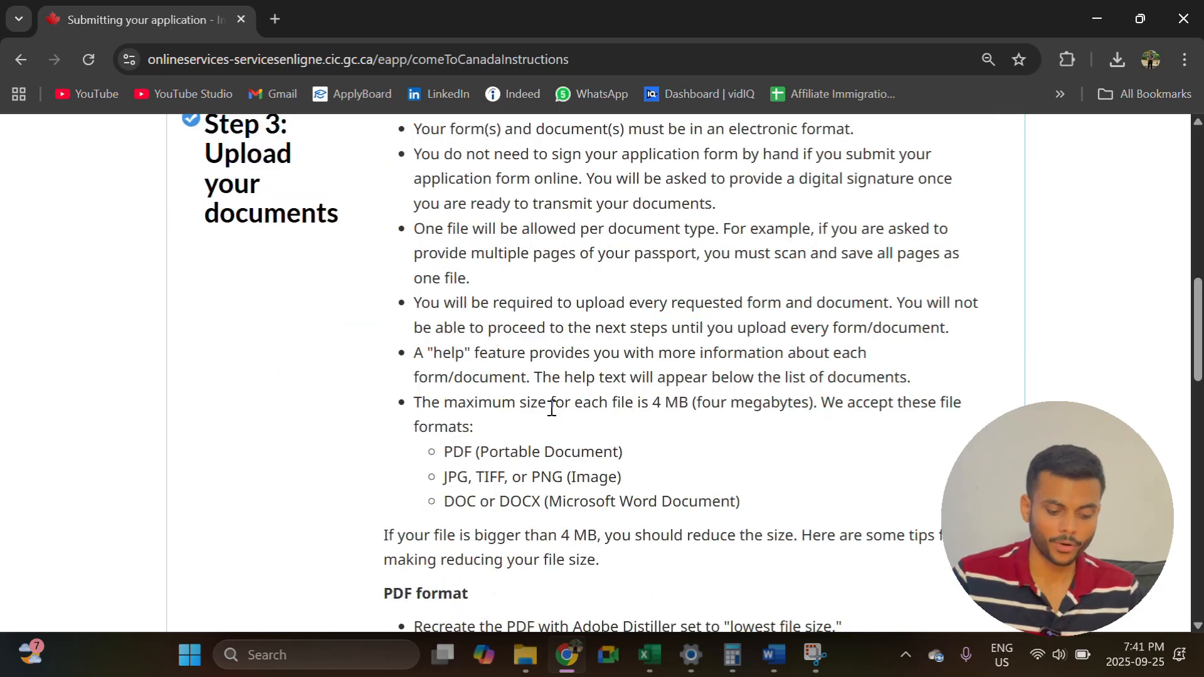
left_click_drag(570, 404, 750, 502)
scroll(750, 501, "down", 10)
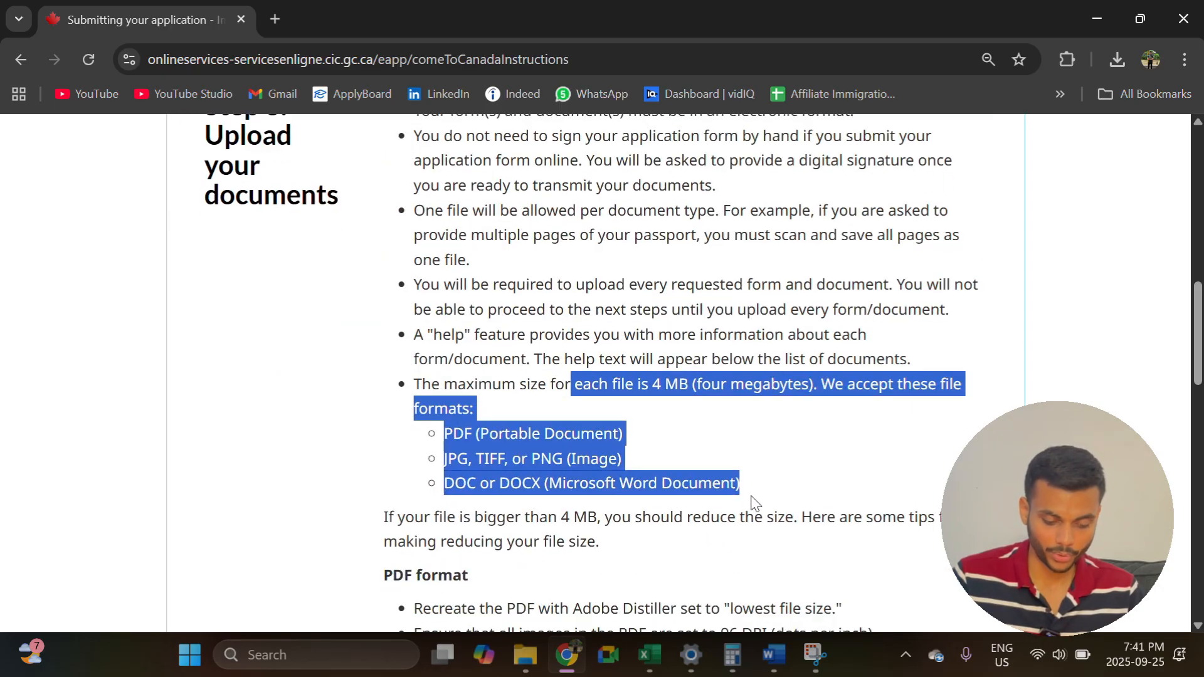
scroll(752, 496, "down", 6)
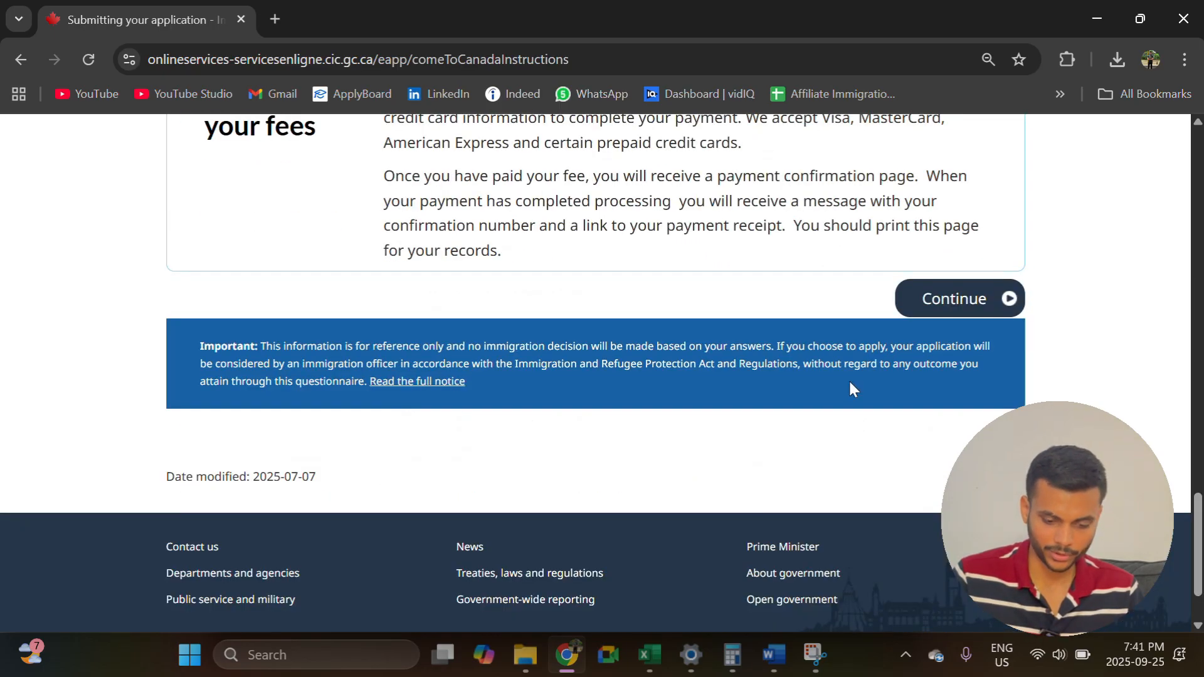
left_click(966, 301)
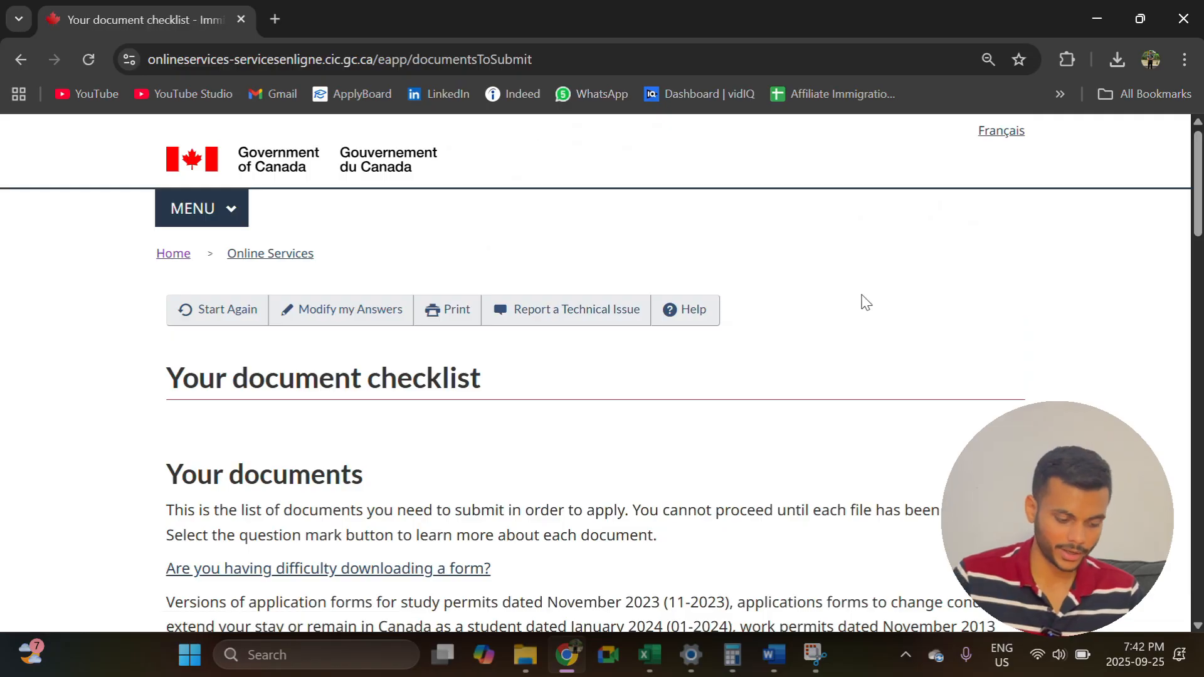
Examine the required application form and supporting documents in the checklist, and open the instructions for the Co-op Letter.
scroll(354, 545, "down", 9)
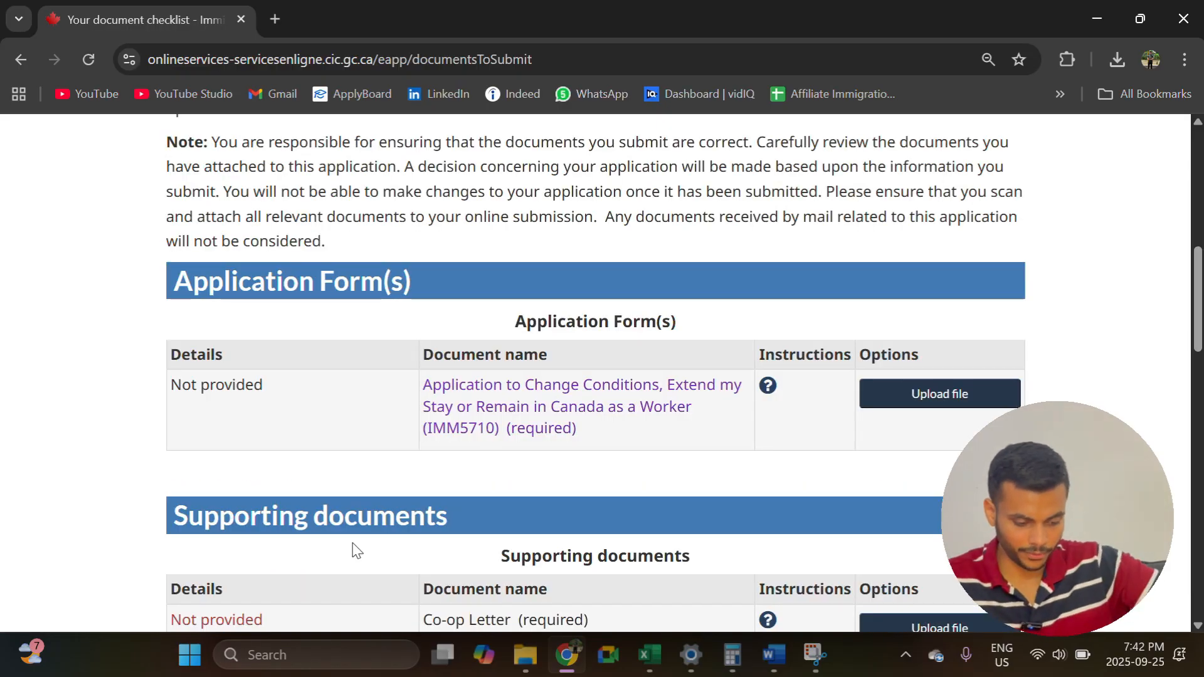
key("ctrl+minus")
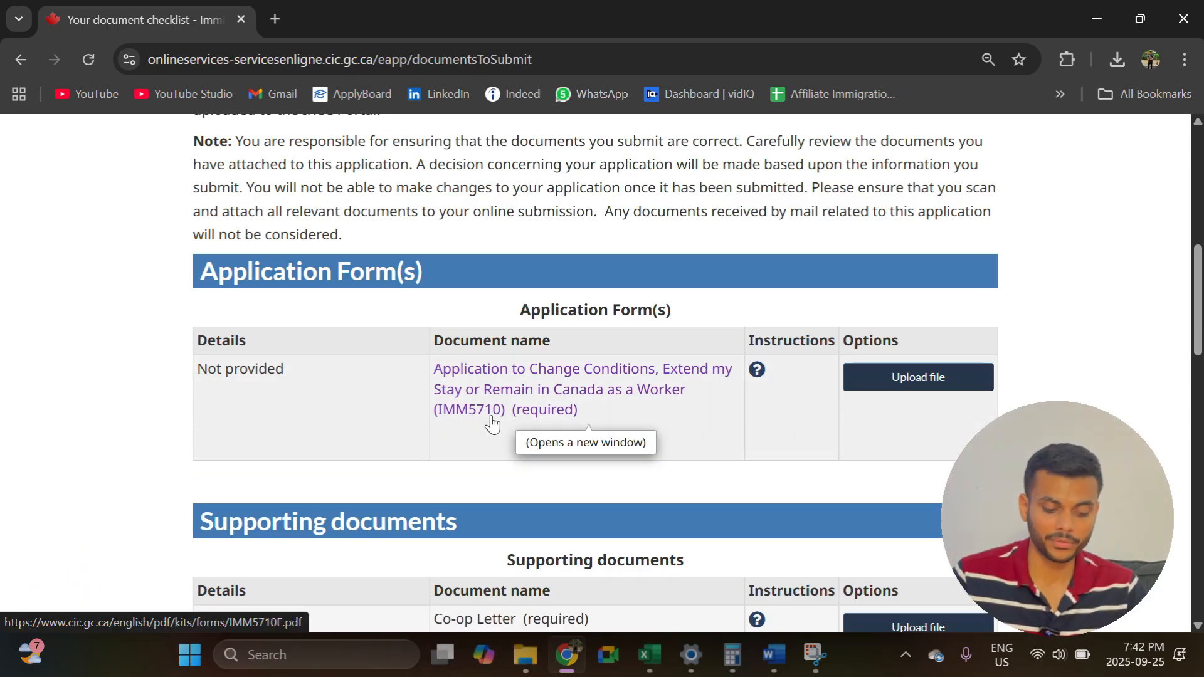
scroll(498, 423, "down", 1)
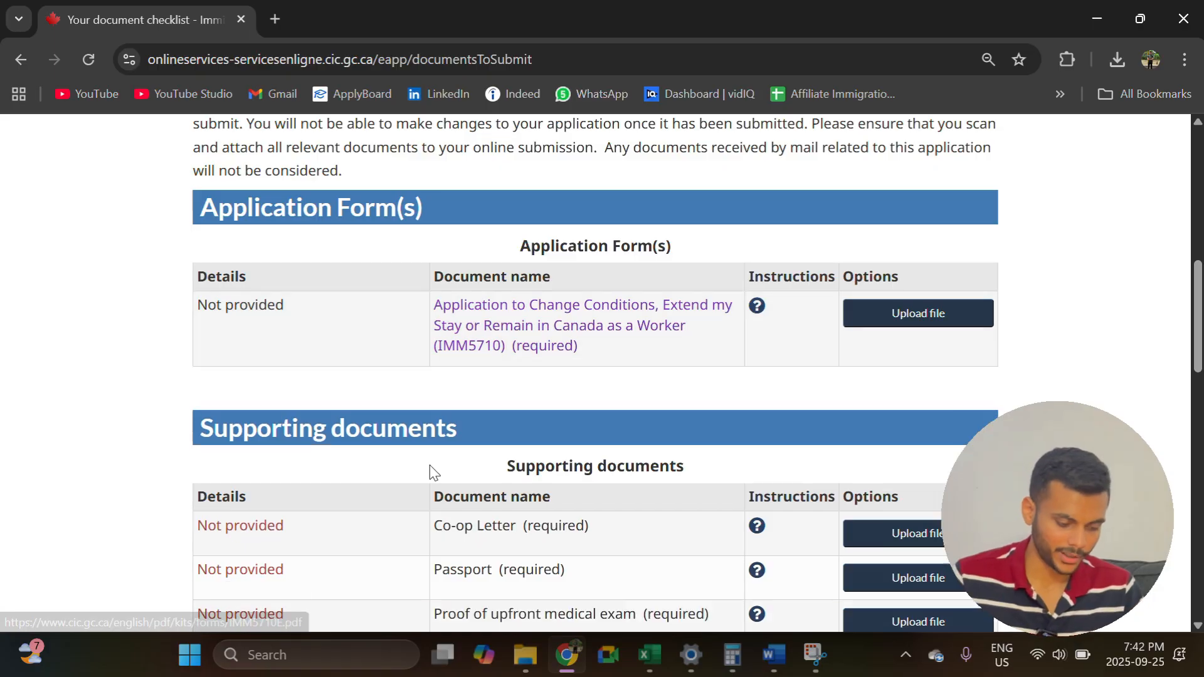
scroll(431, 471, "down", 2)
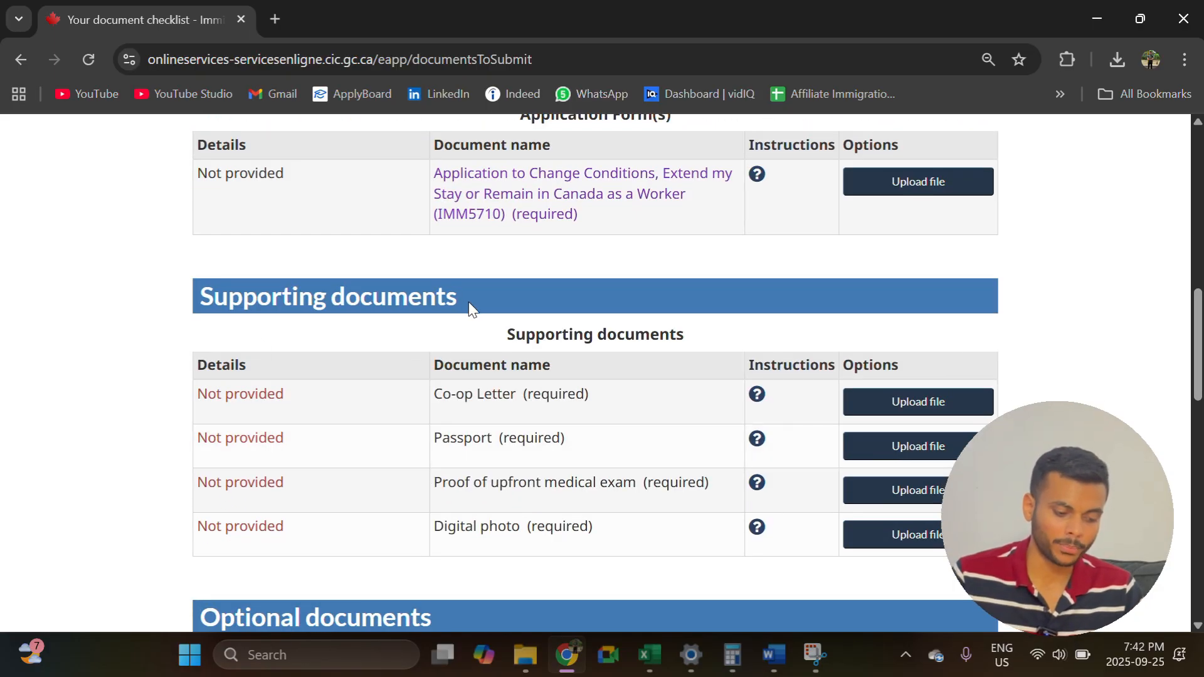
left_click_drag(470, 307, 186, 299)
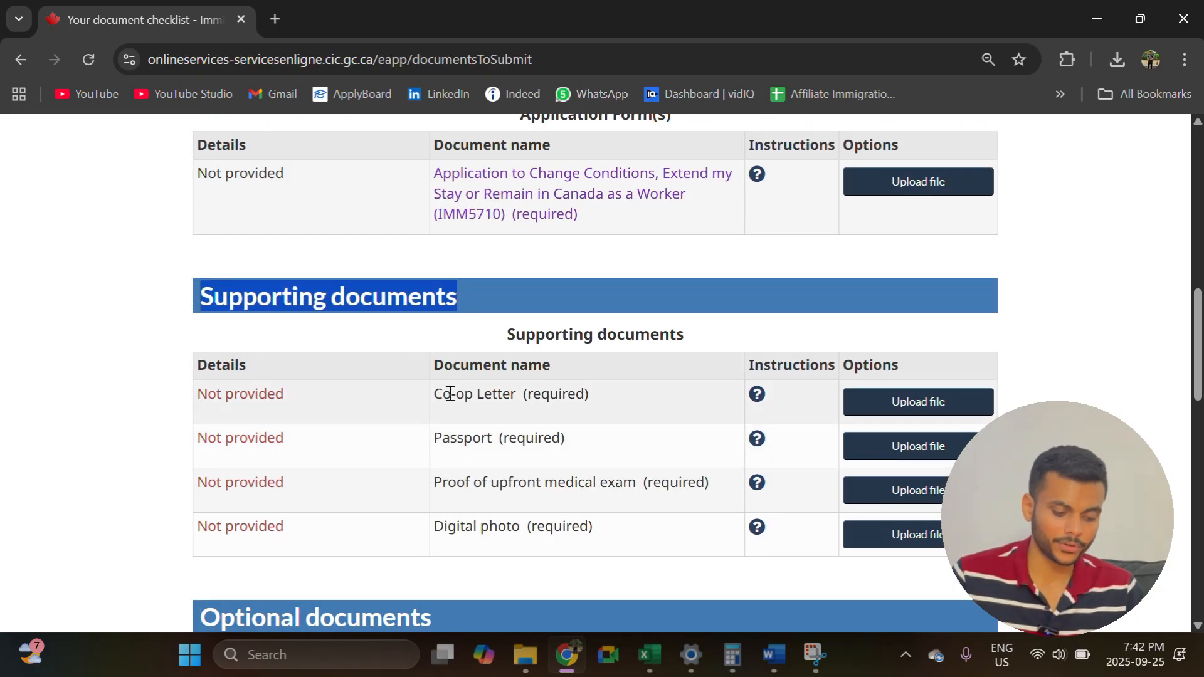
left_click(759, 396)
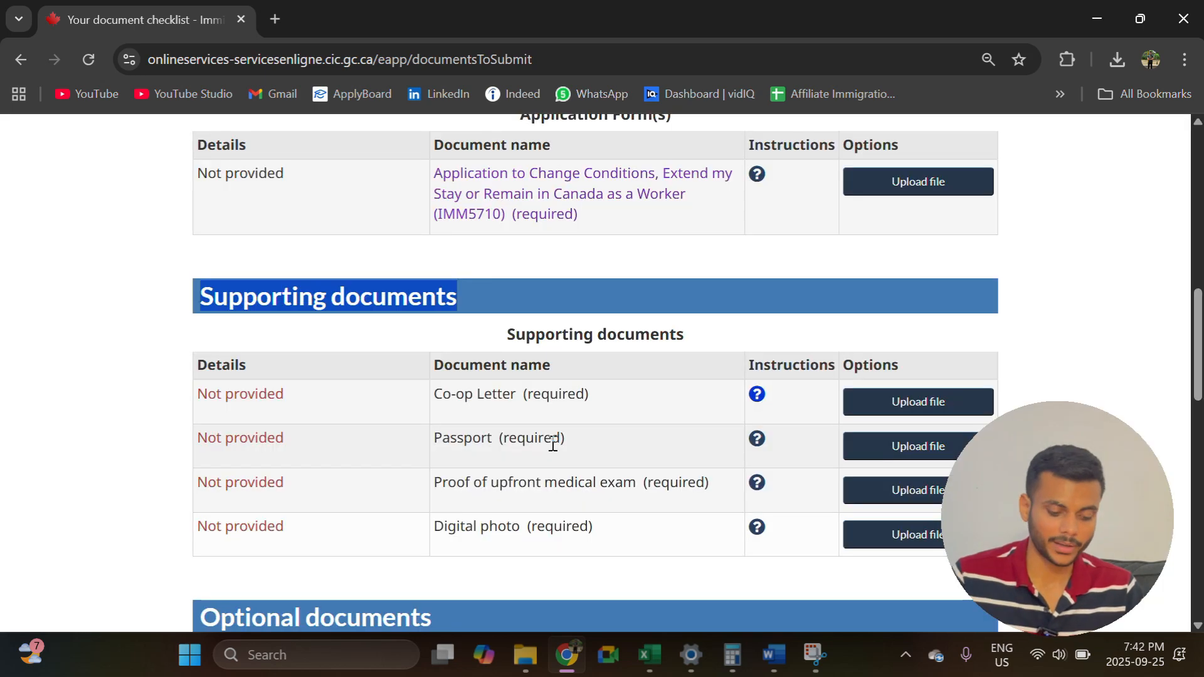
Read the passport document instructions and check the digital photo requirement in the supporting documents list.
left_click(757, 445)
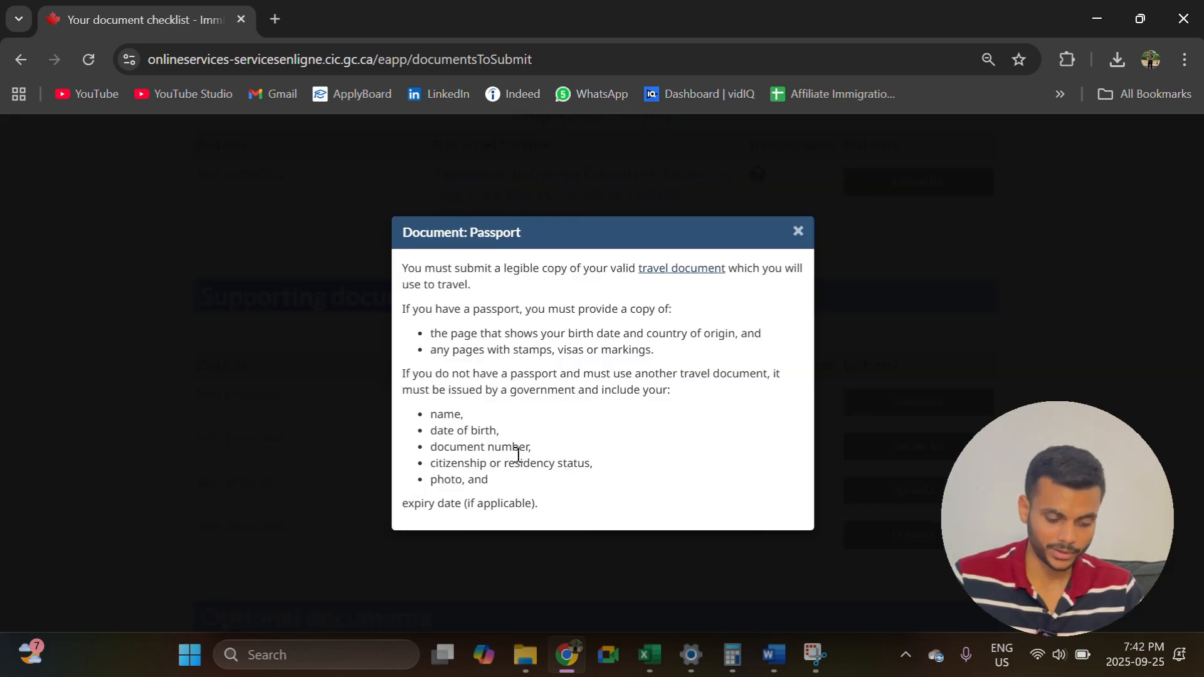
left_click_drag(416, 334, 434, 312)
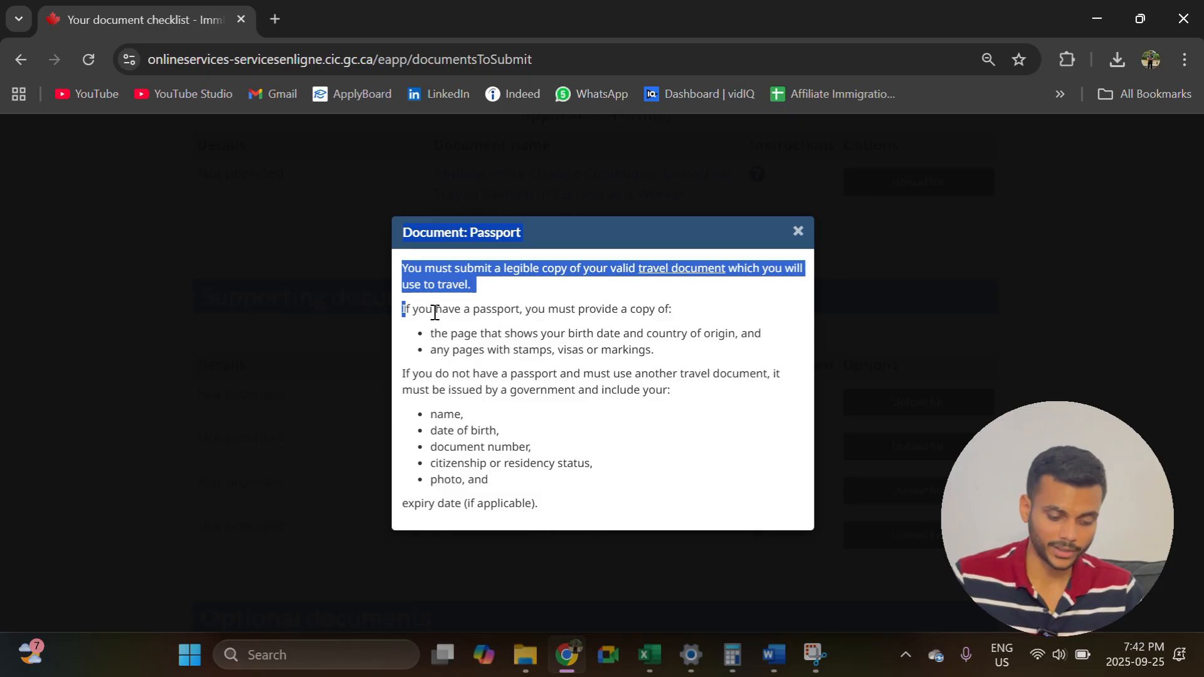
key("Escape")
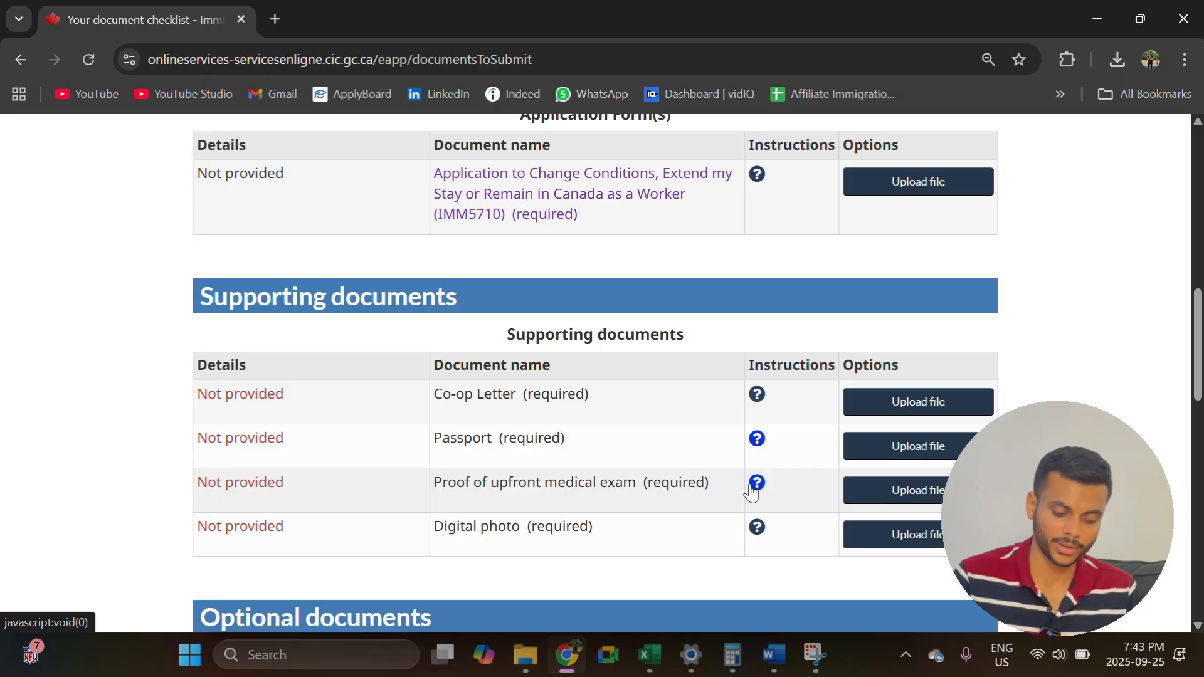
scroll(456, 404, "down", 2)
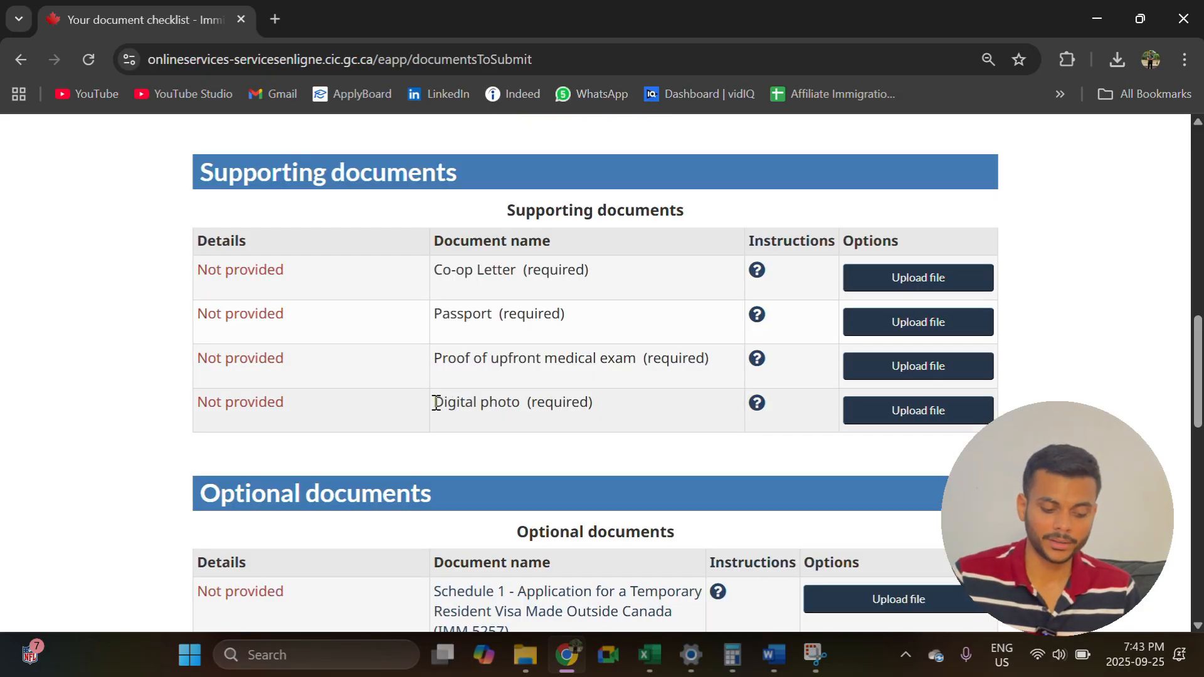
left_click_drag(436, 403, 592, 403)
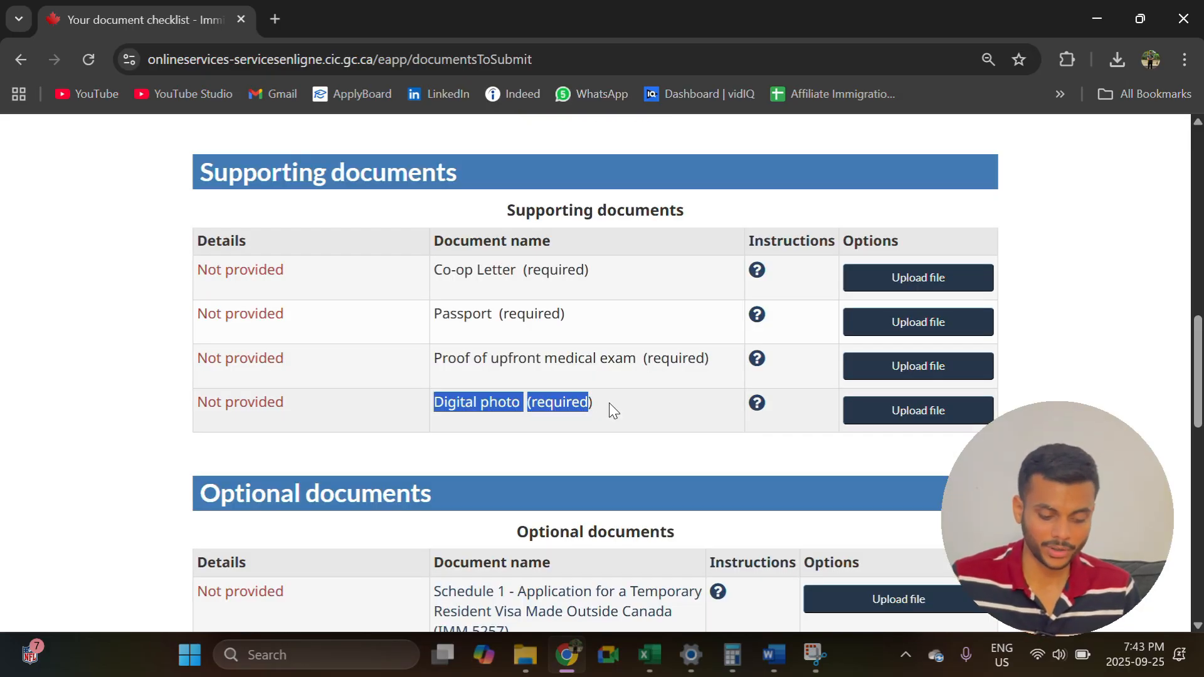
left_click(610, 403)
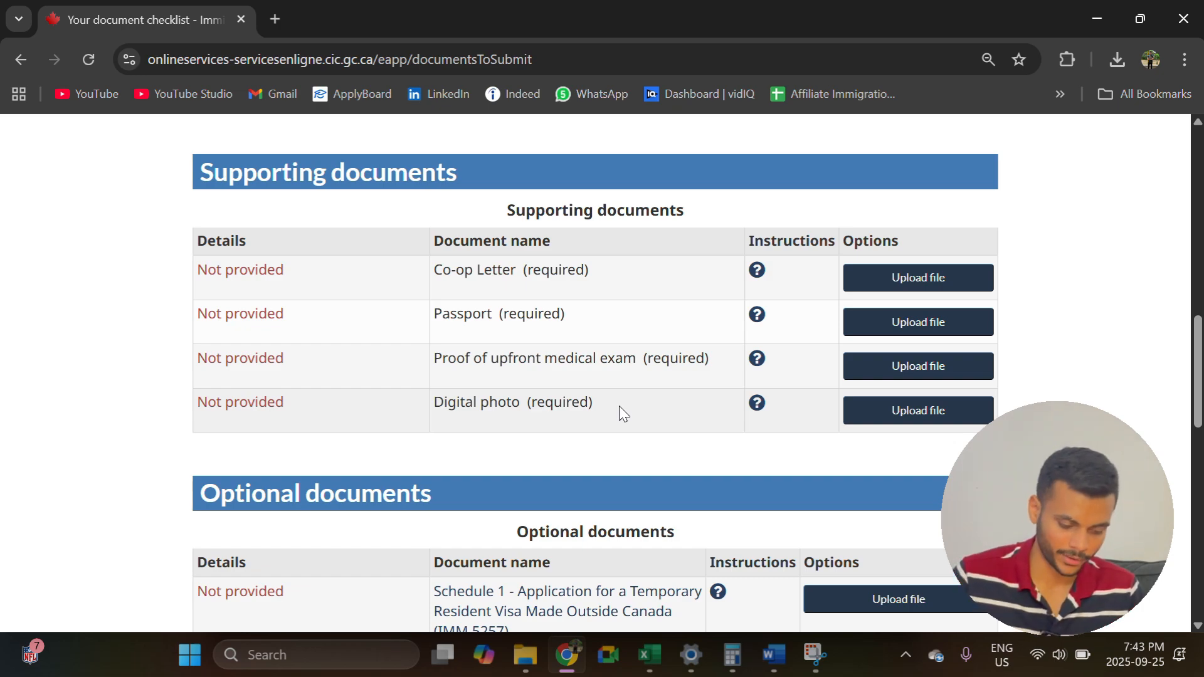
Examine the optional documents and work permit fees, and look over the whole document checklist again.
scroll(825, 245, "down", 4)
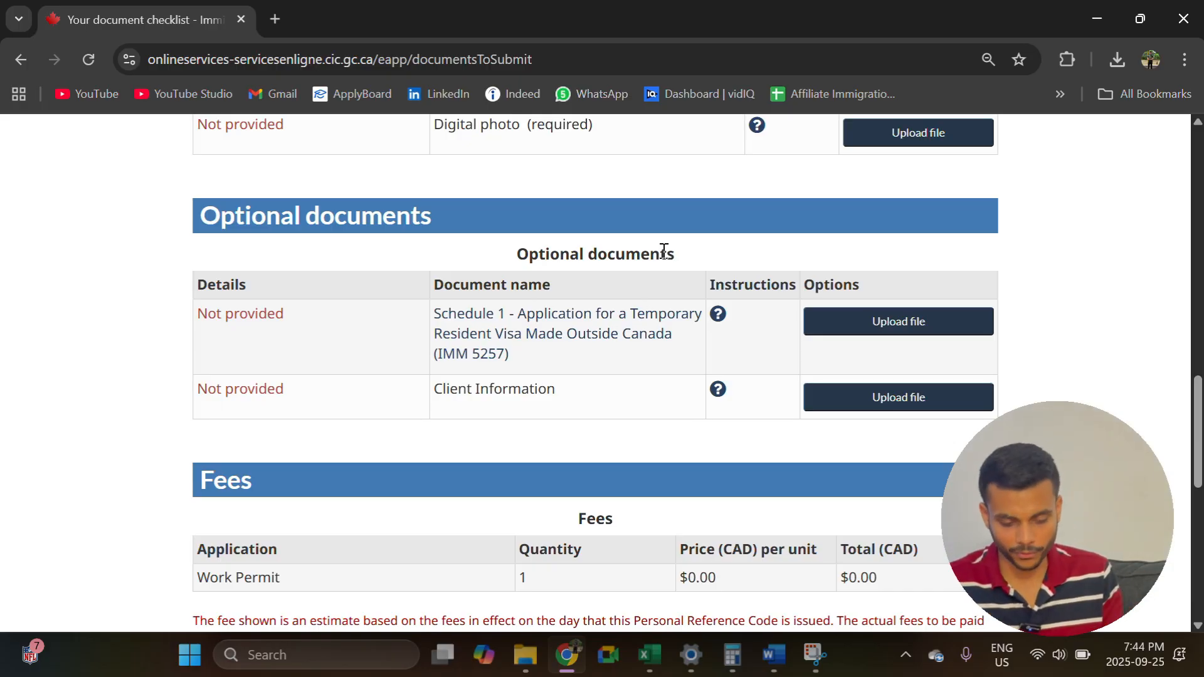
scroll(446, 474, "down", 3)
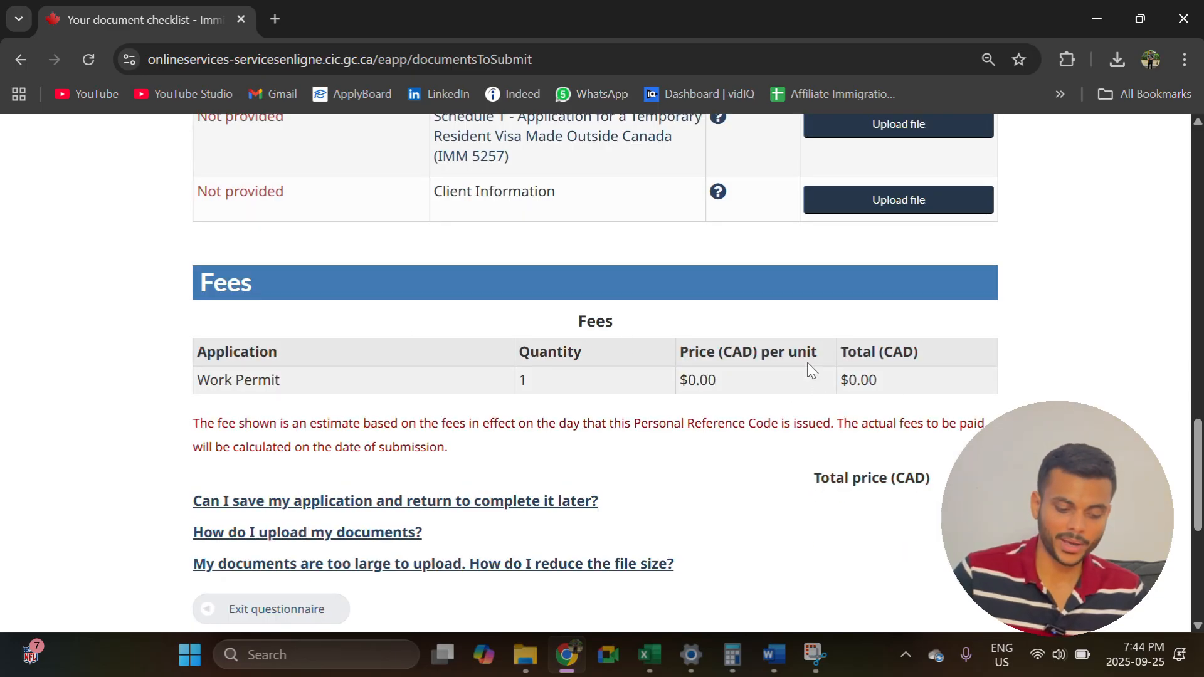
left_click_drag(807, 369, 710, 273)
scroll(710, 274, "up", 4)
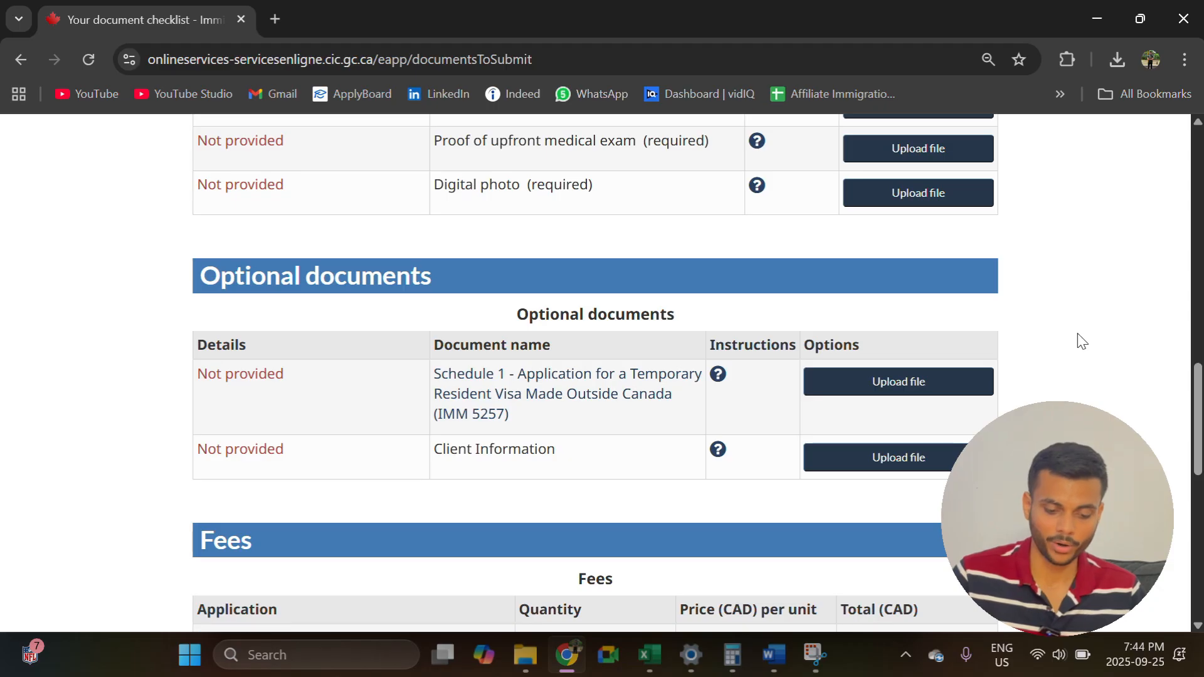
scroll(1082, 341, "up", 9)
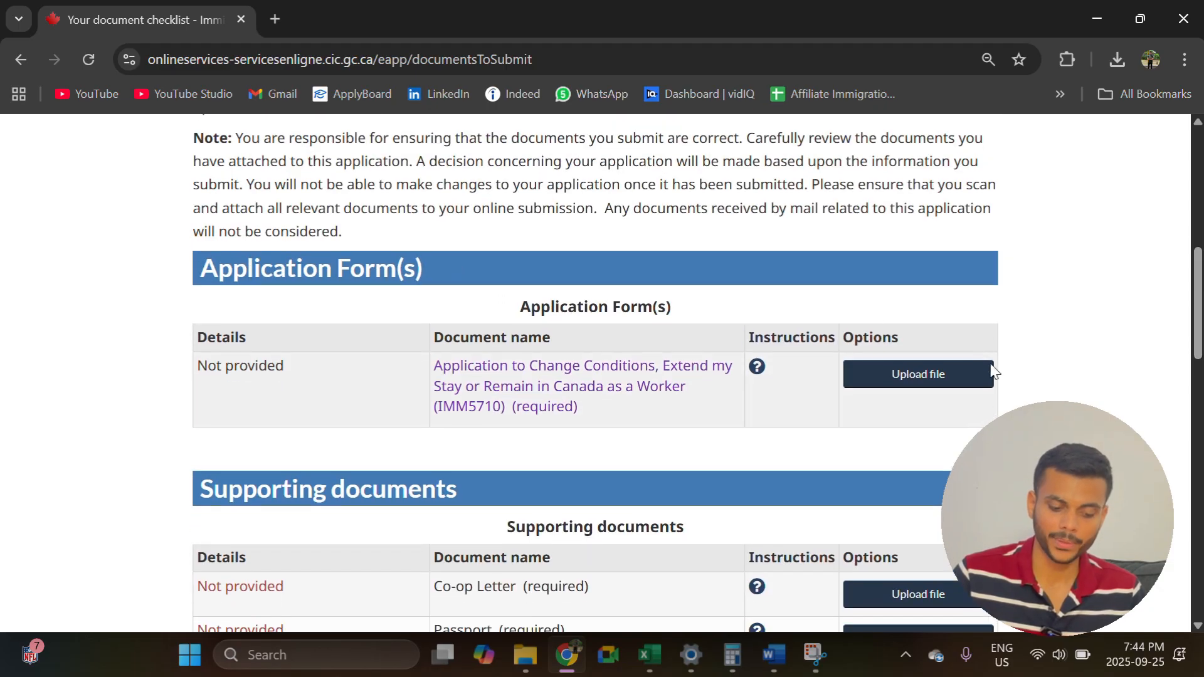
scroll(993, 371, "down", 7)
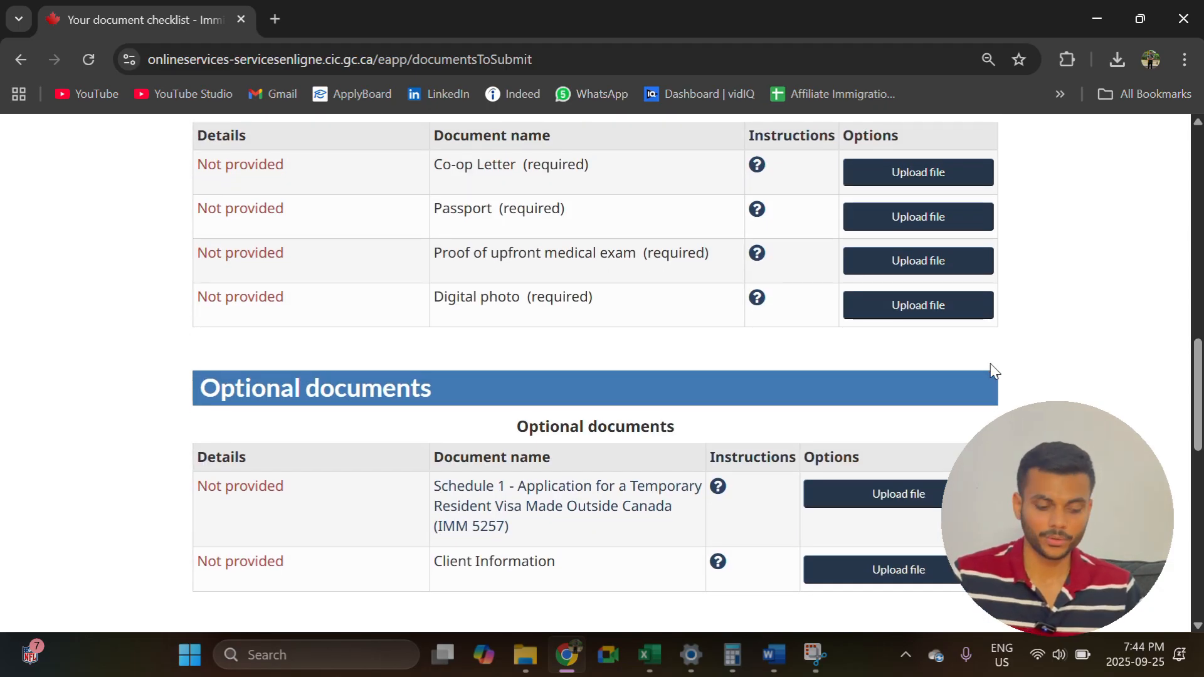
scroll(624, 168, "up", 5)
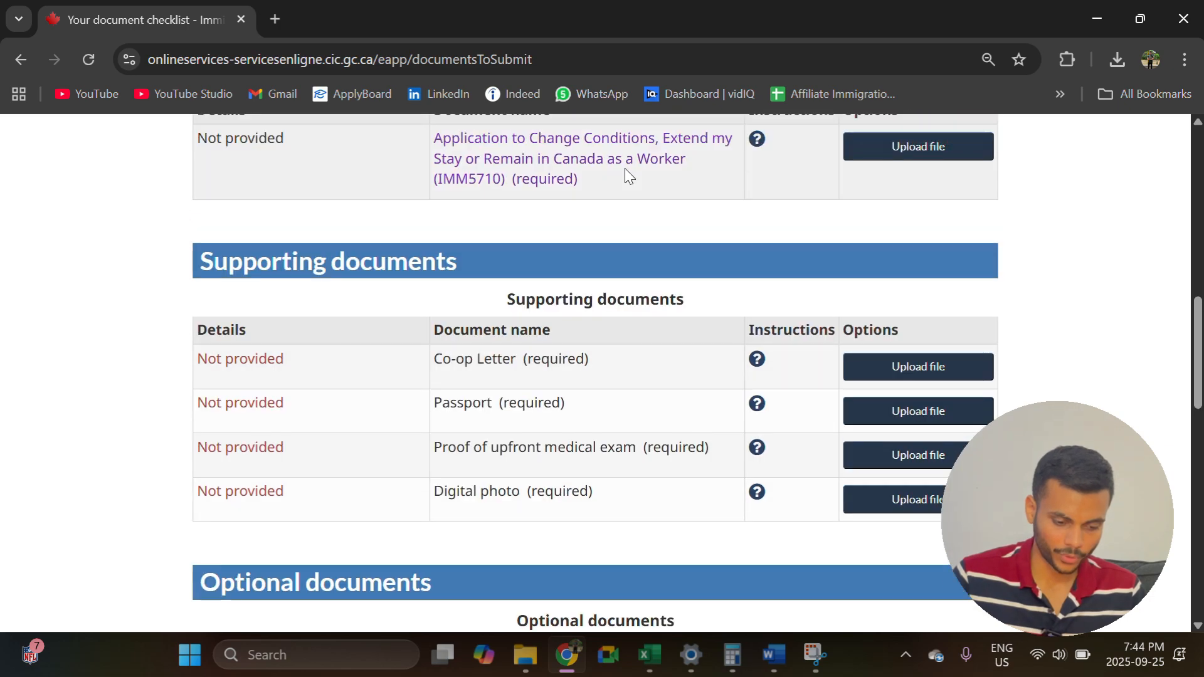
Open the imm5710e Co-Op PDF from the Desktop folder in Adobe Acrobat.
left_click(512, 243)
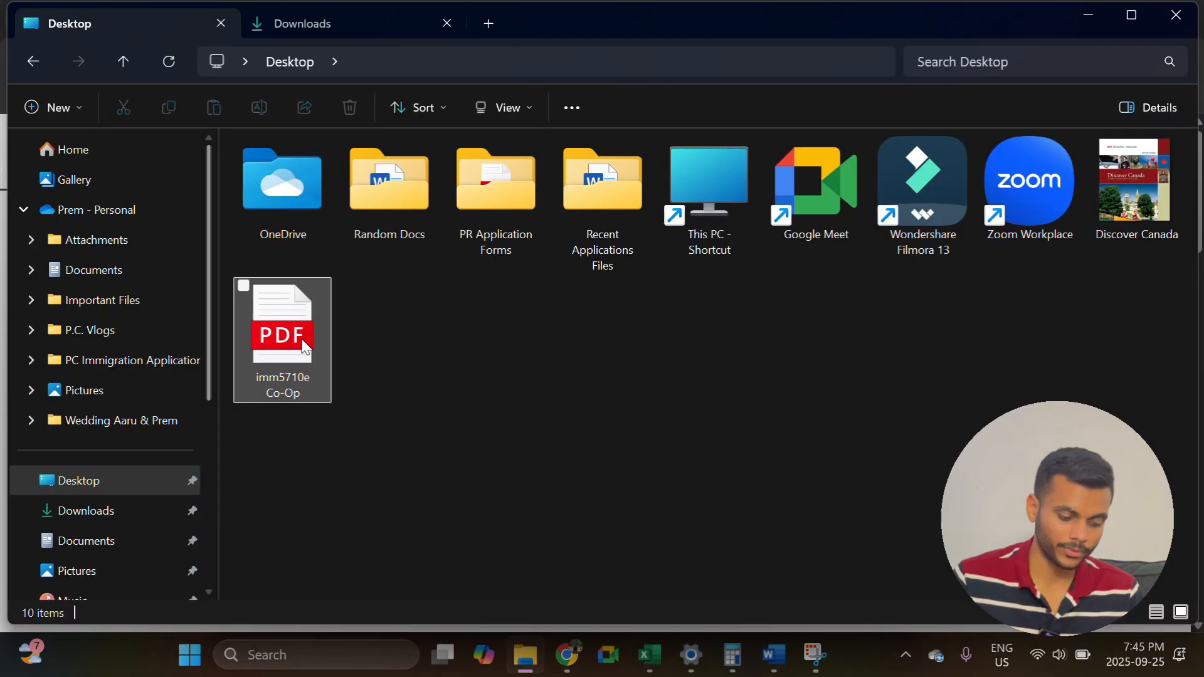
left_click(304, 345)
right_click(304, 344)
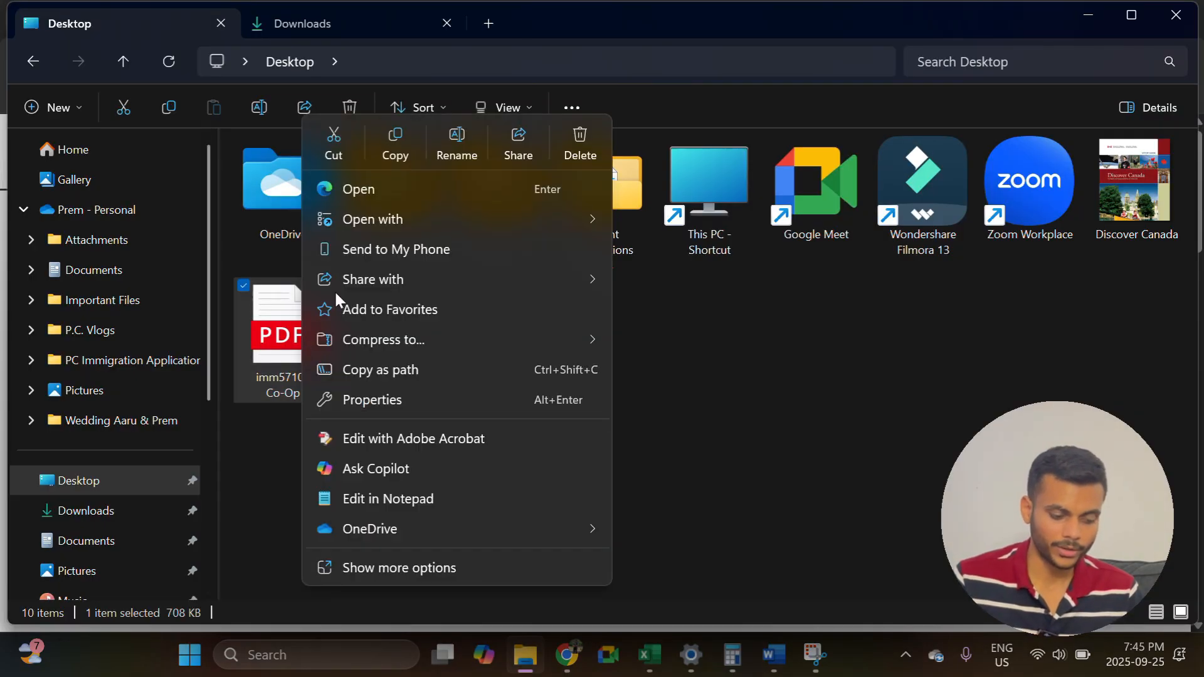
mouse_move(480, 218)
left_click(672, 227)
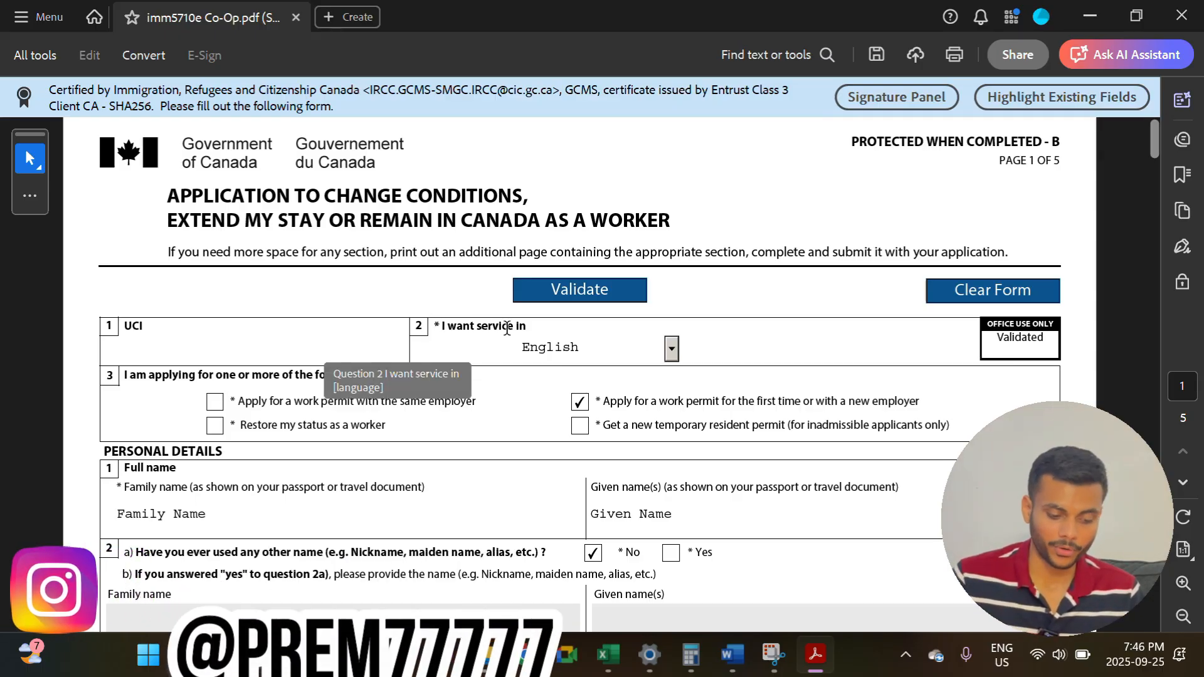
Examine the first page of the form, covering service language options, application type, personal details, and current and previous countries of residence.
left_click(674, 350)
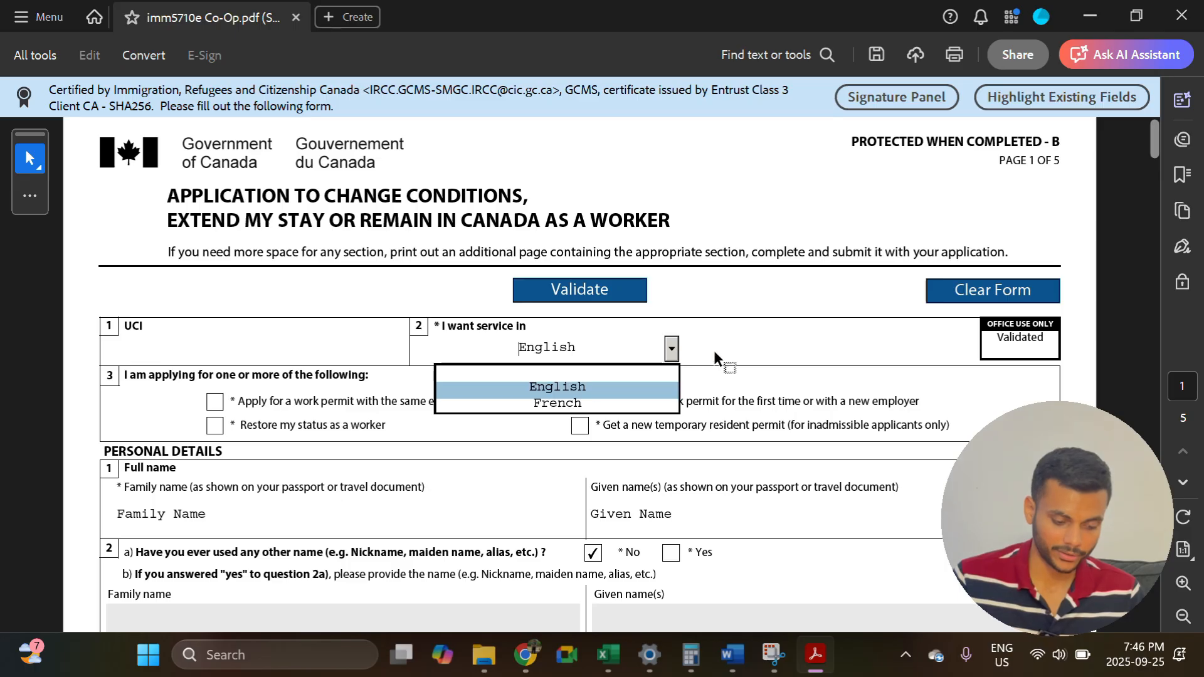
scroll(743, 354, "down", 1)
scroll(743, 353, "down", 1)
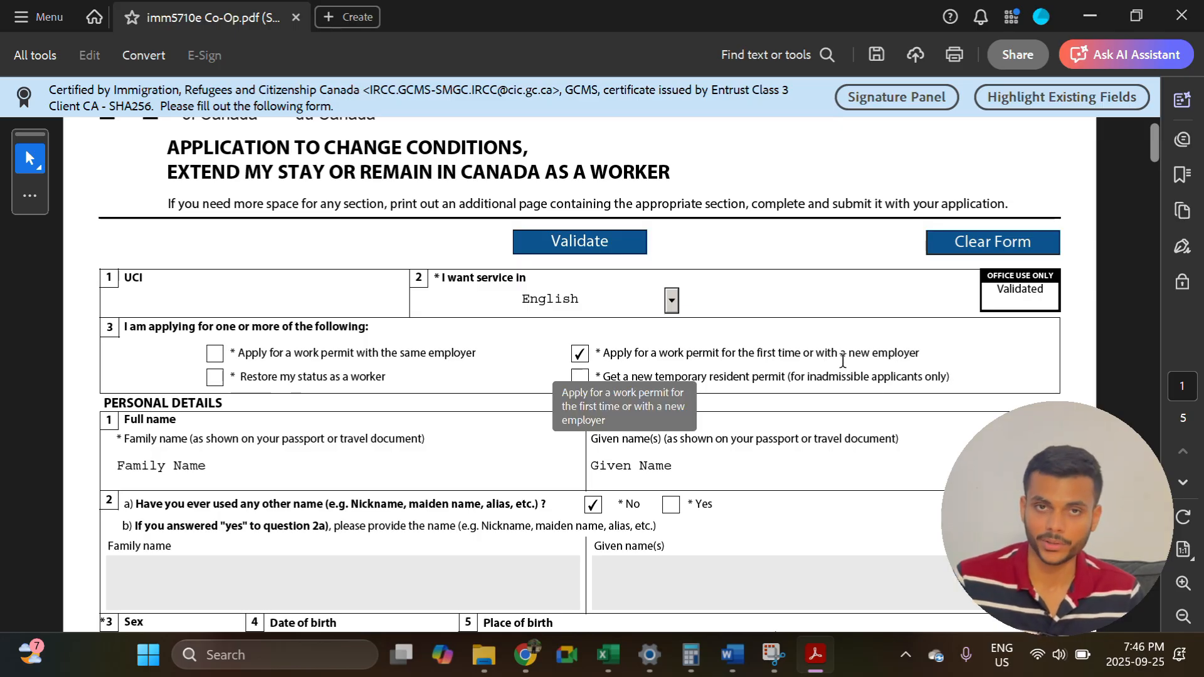
scroll(290, 272, "down", 3)
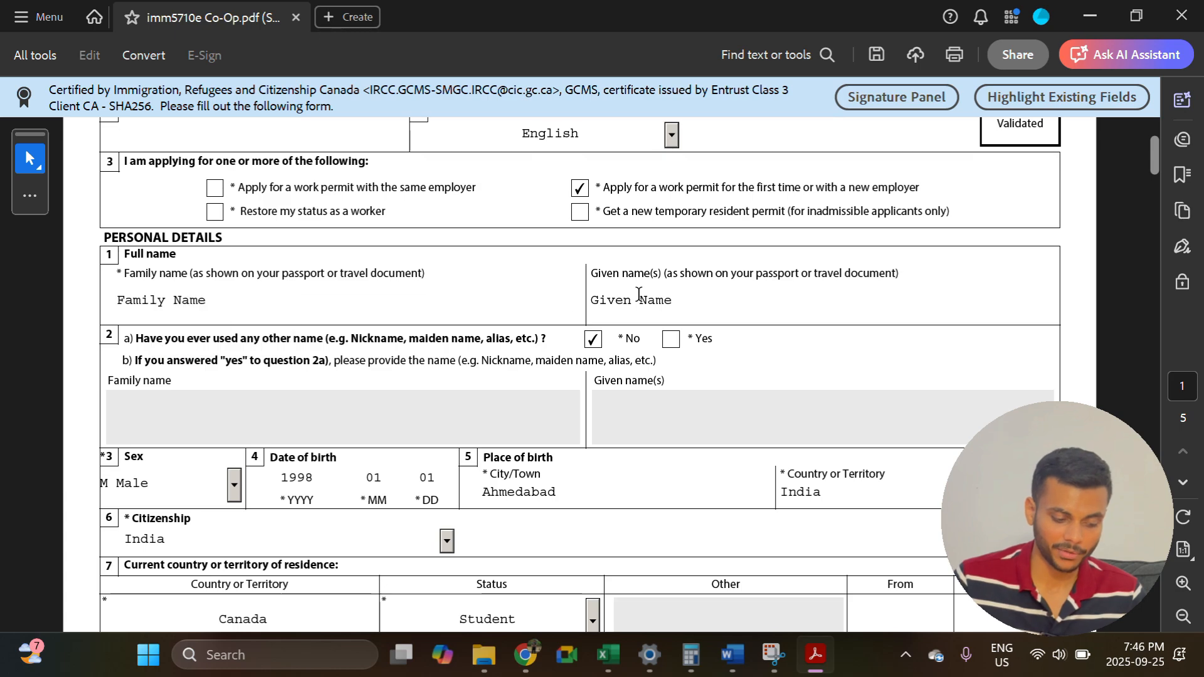
scroll(498, 367, "down", 1)
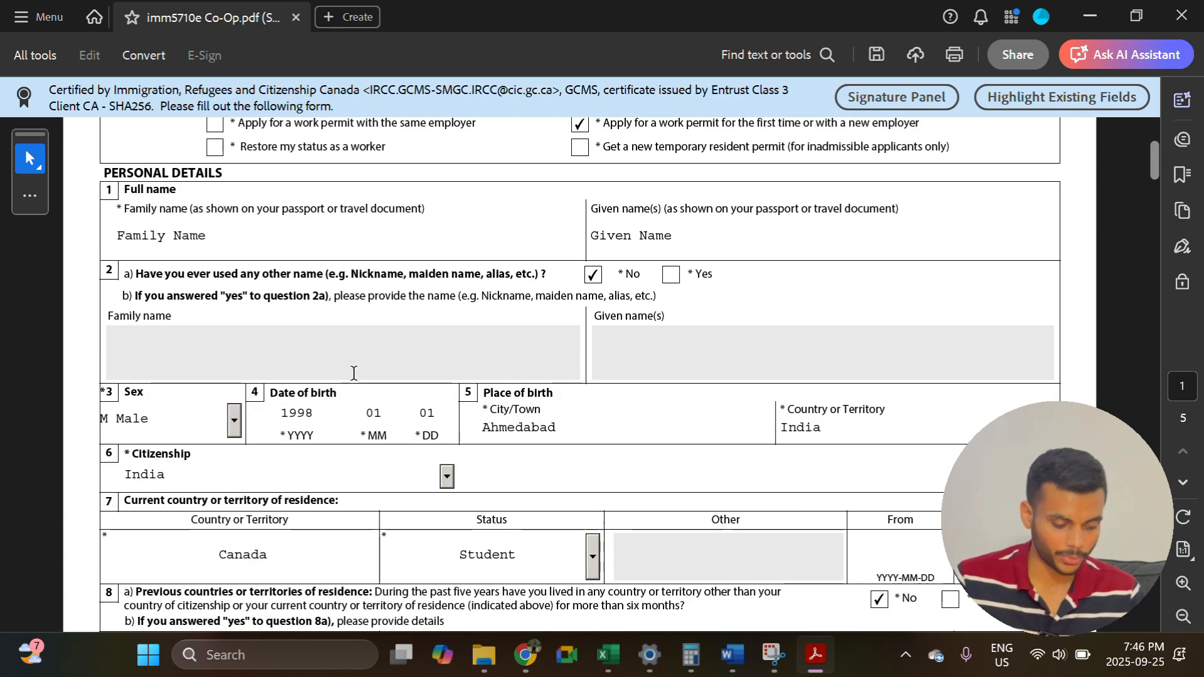
scroll(353, 374, "down", 1)
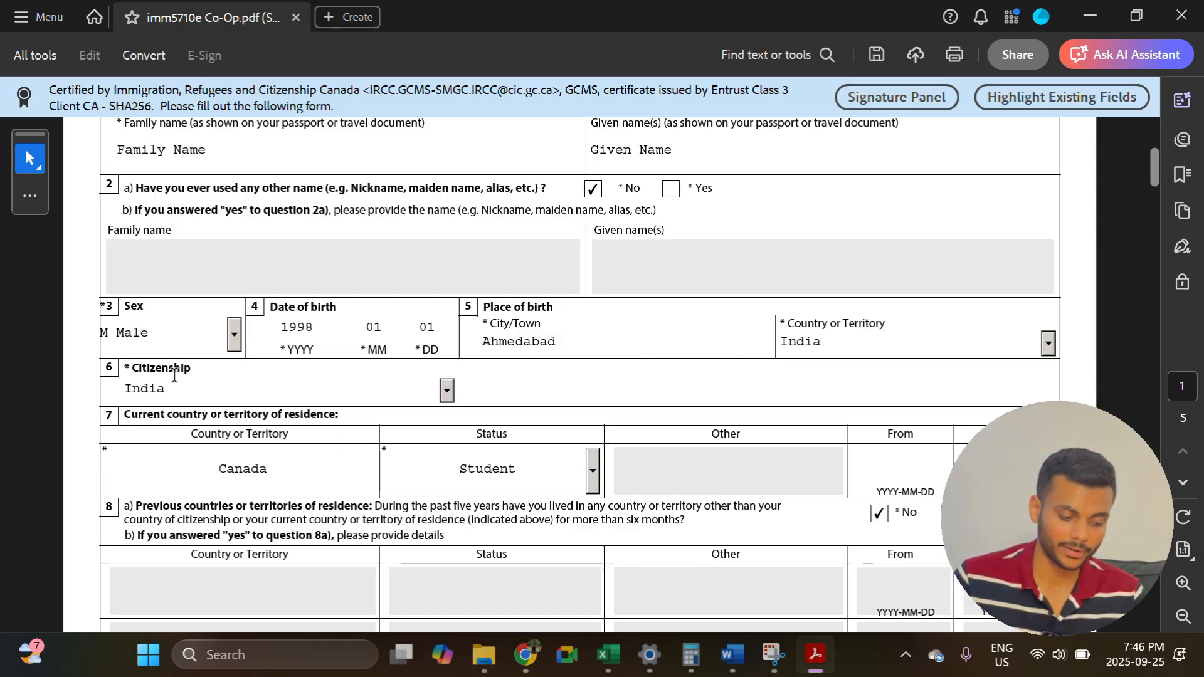
scroll(271, 374, "down", 2)
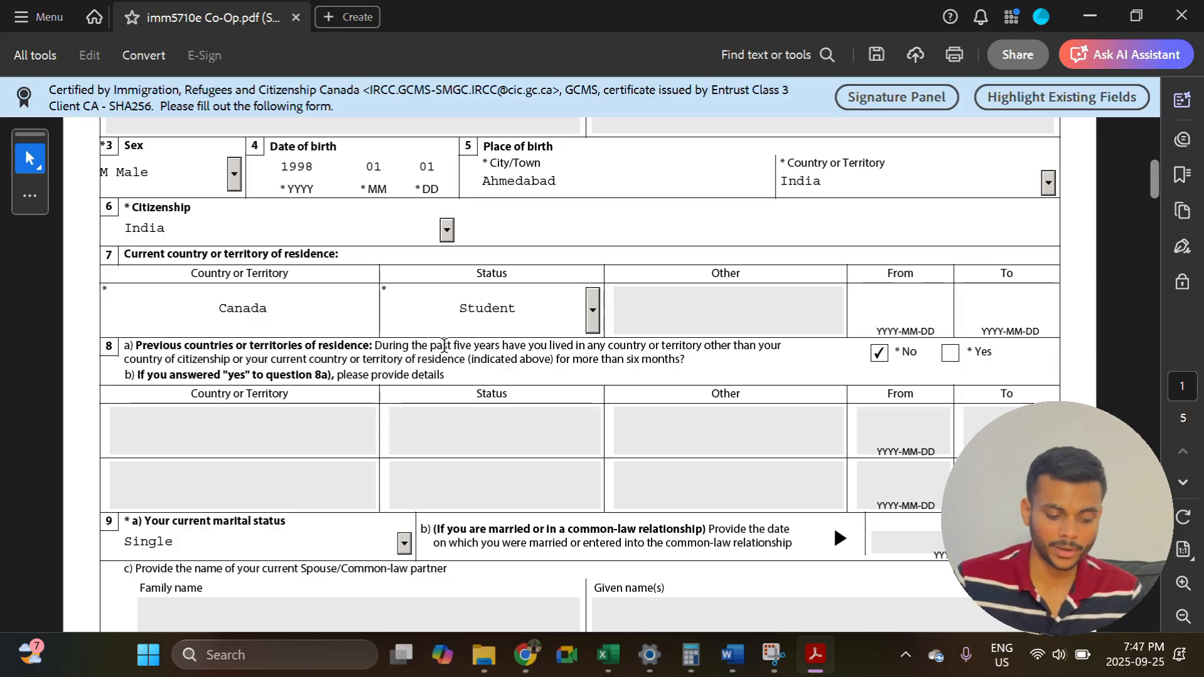
left_click_drag(444, 344, 718, 358)
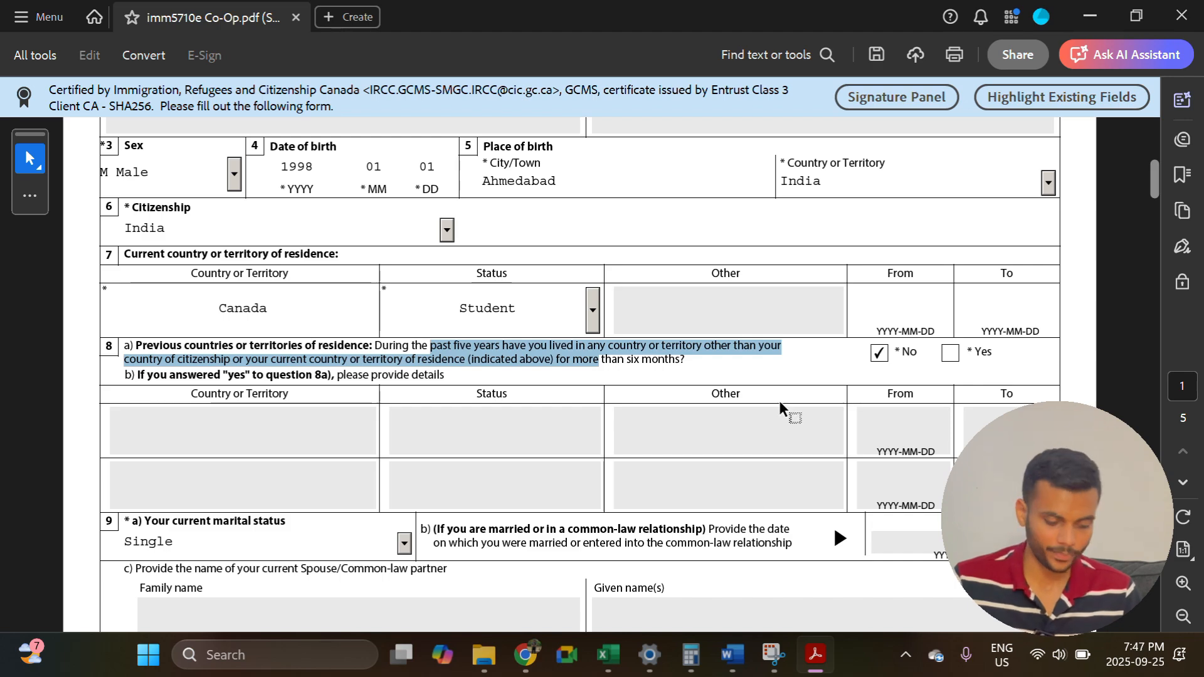
scroll(565, 395, "down", 2)
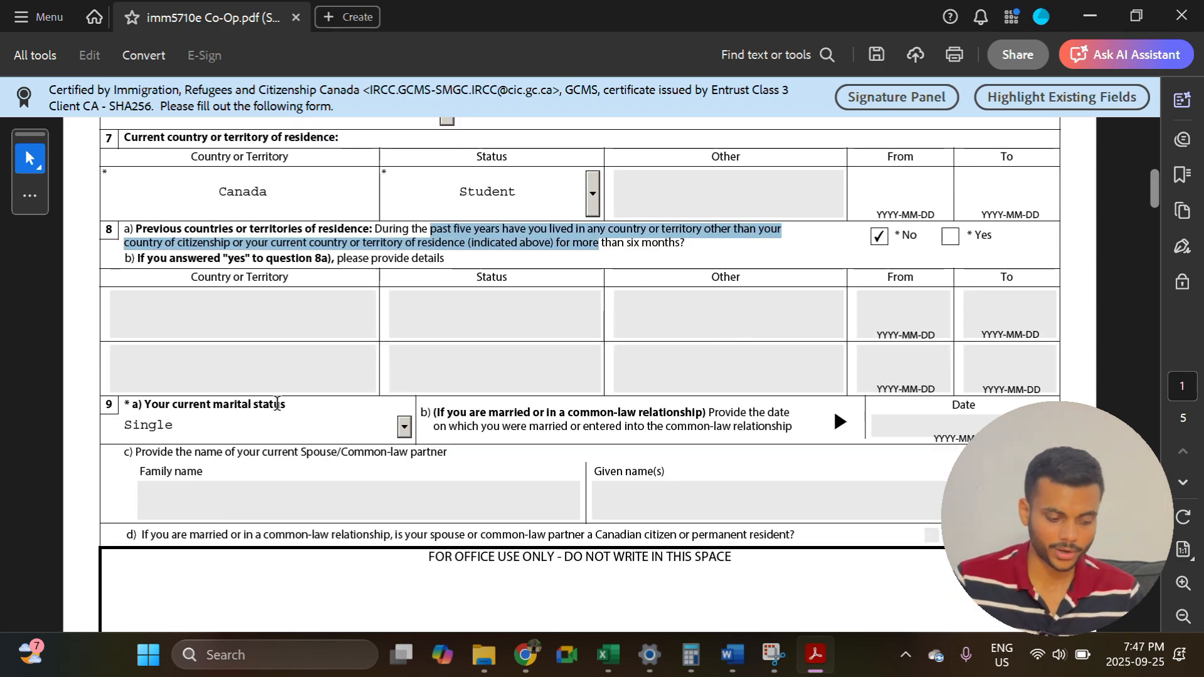
Answer Yes to having taken a designated agency's English or French proficiency test in the Languages section.
scroll(387, 419, "down", 10)
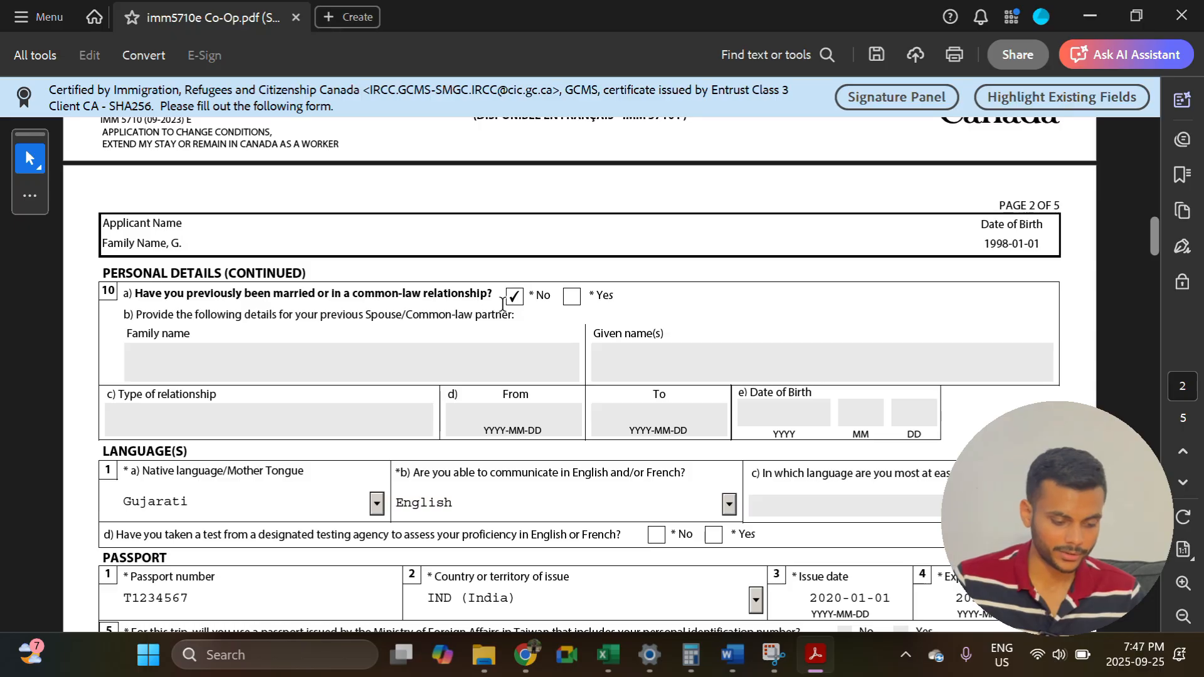
scroll(485, 409, "down", 4)
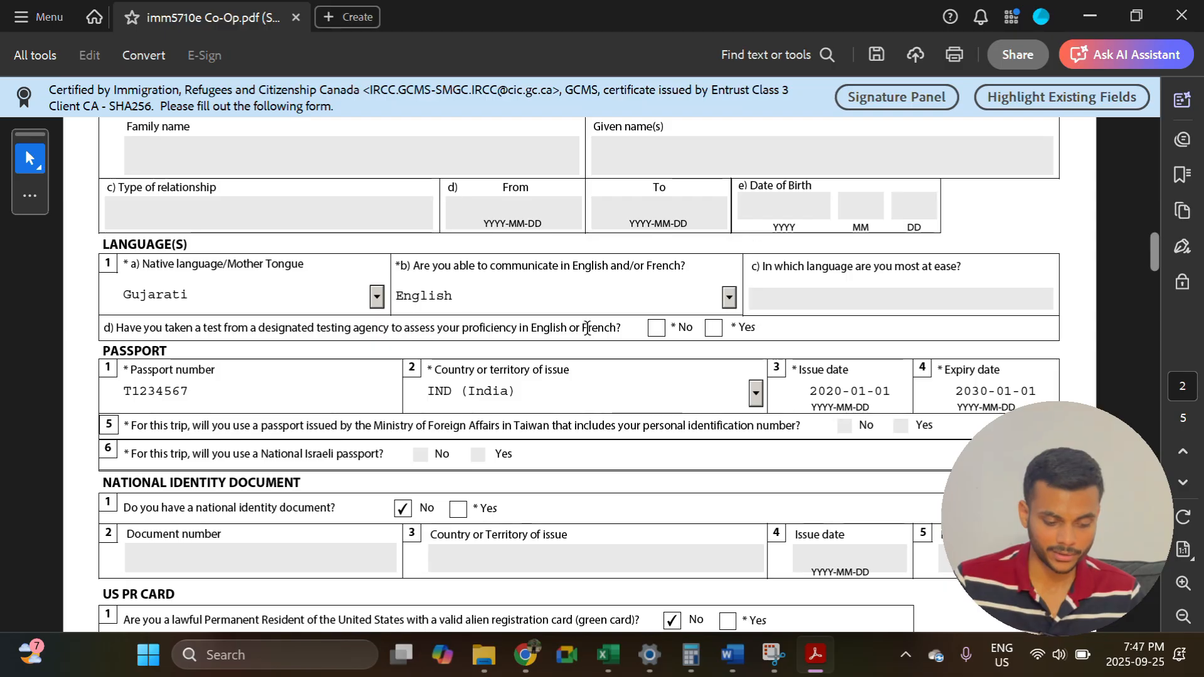
left_click(714, 327)
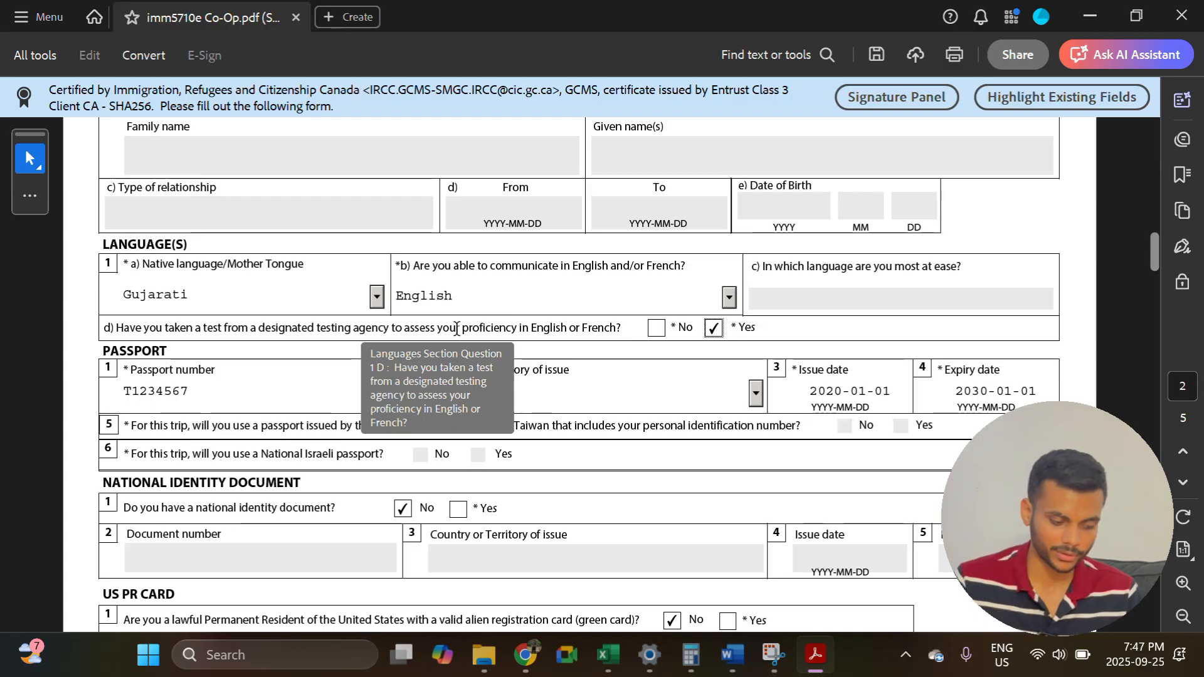
Review the passport, national identity document, US PR card and contact information sections of the form.
scroll(217, 357, "down", 2)
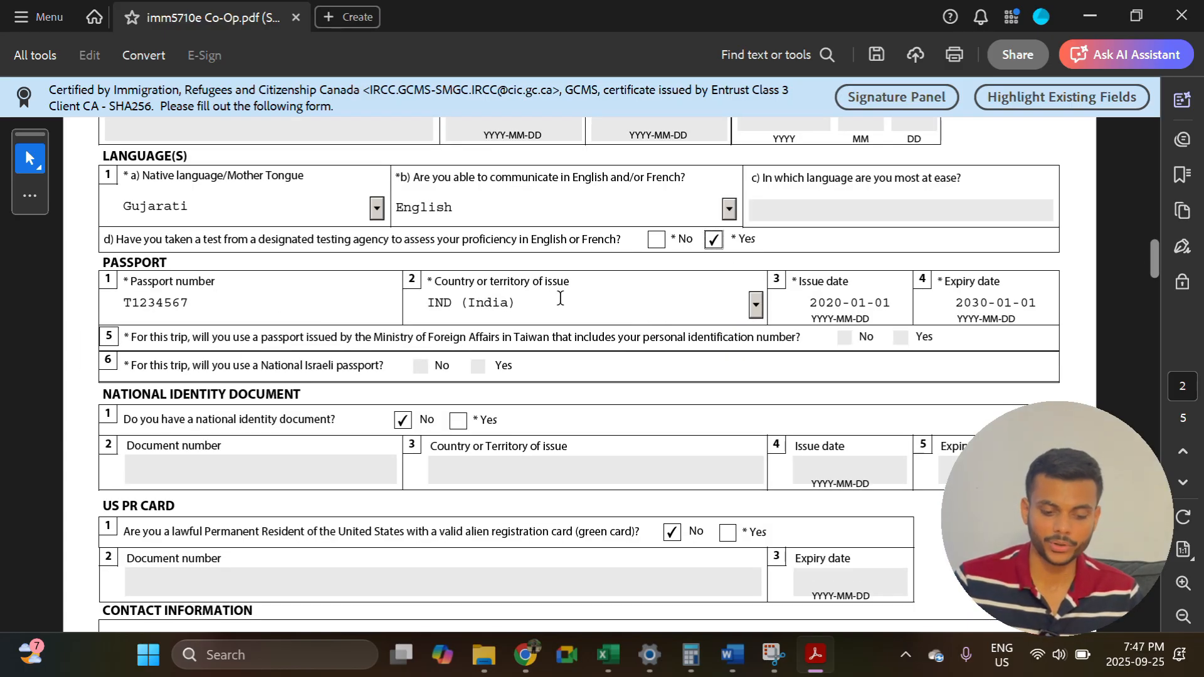
scroll(529, 371, "down", 3)
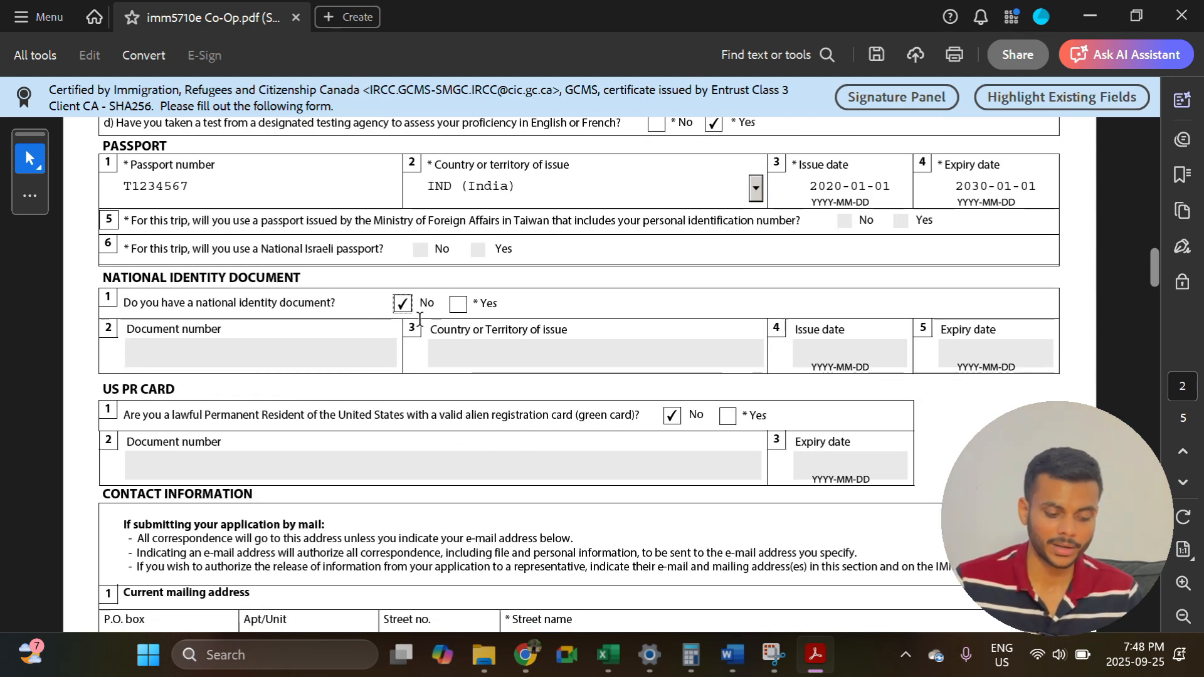
left_click(309, 350)
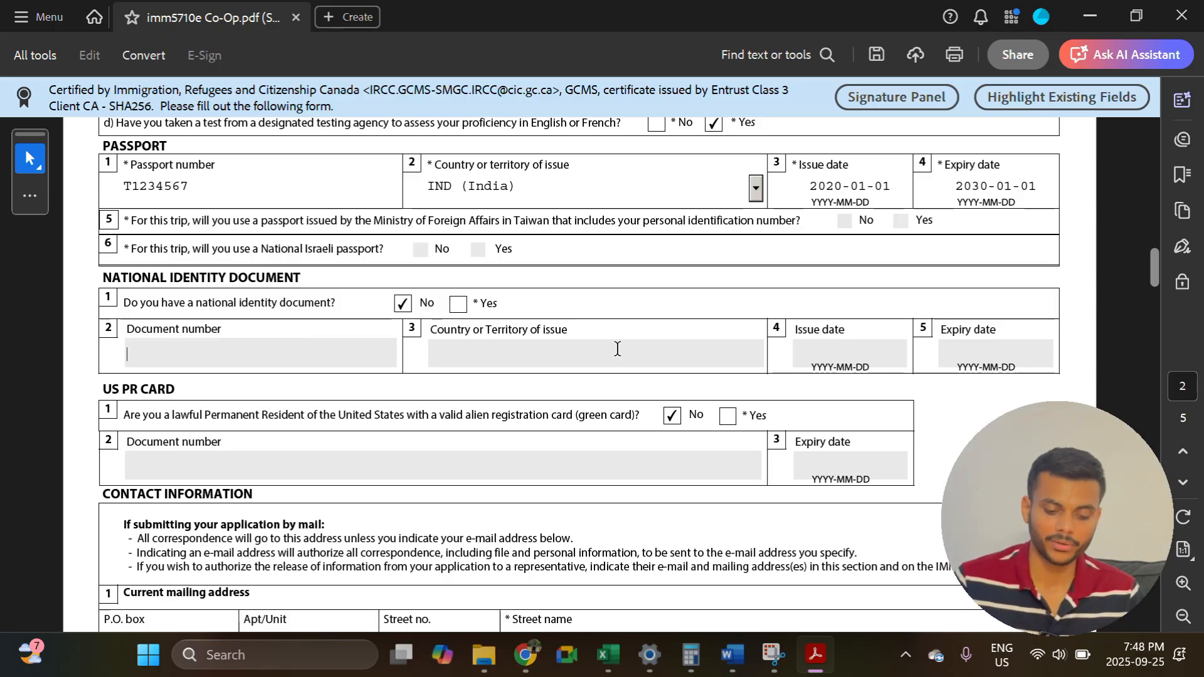
scroll(370, 346, "down", 3)
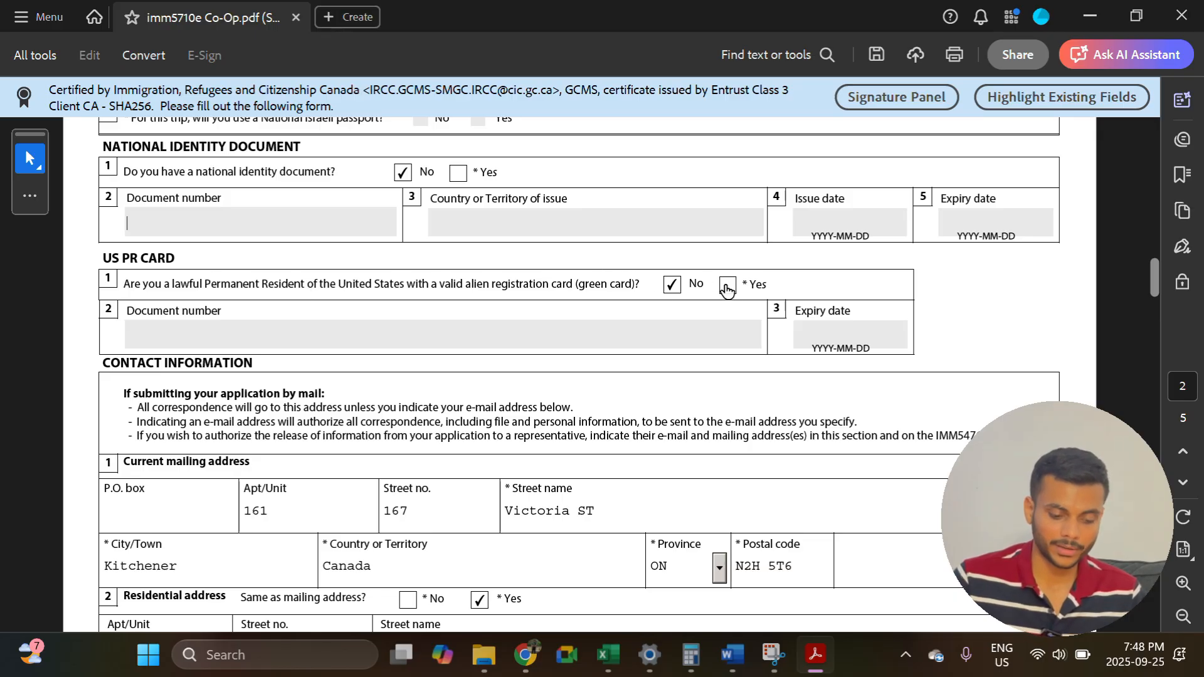
scroll(672, 288, "down", 3)
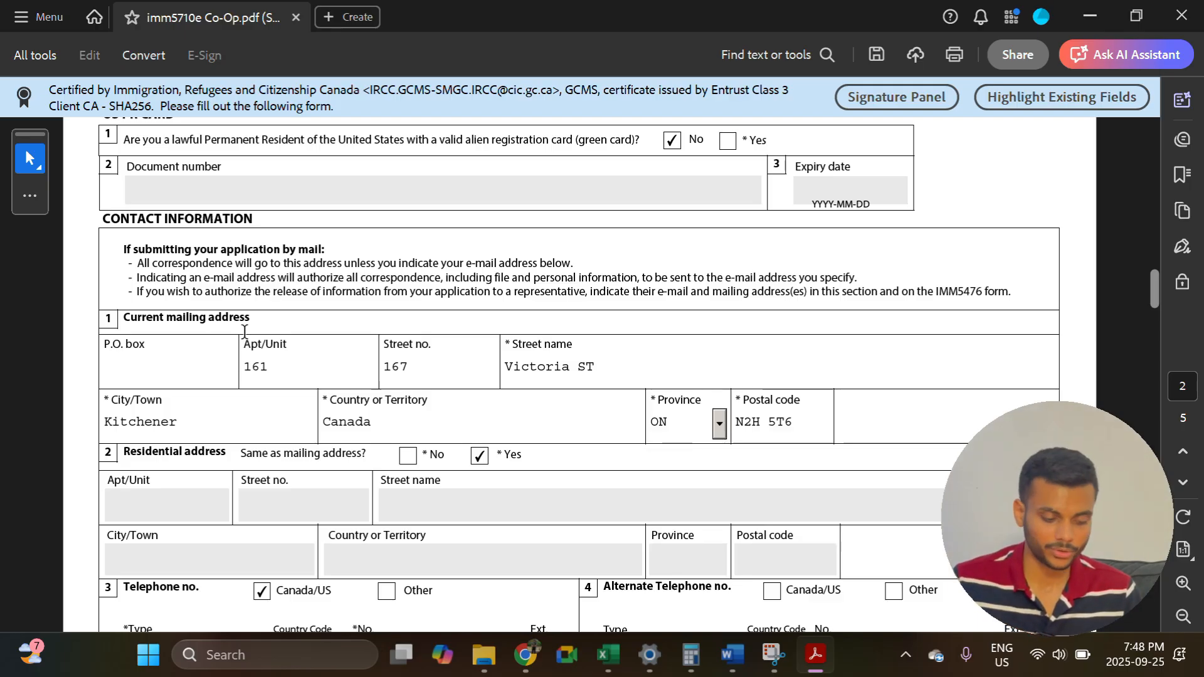
scroll(244, 331, "down", 2)
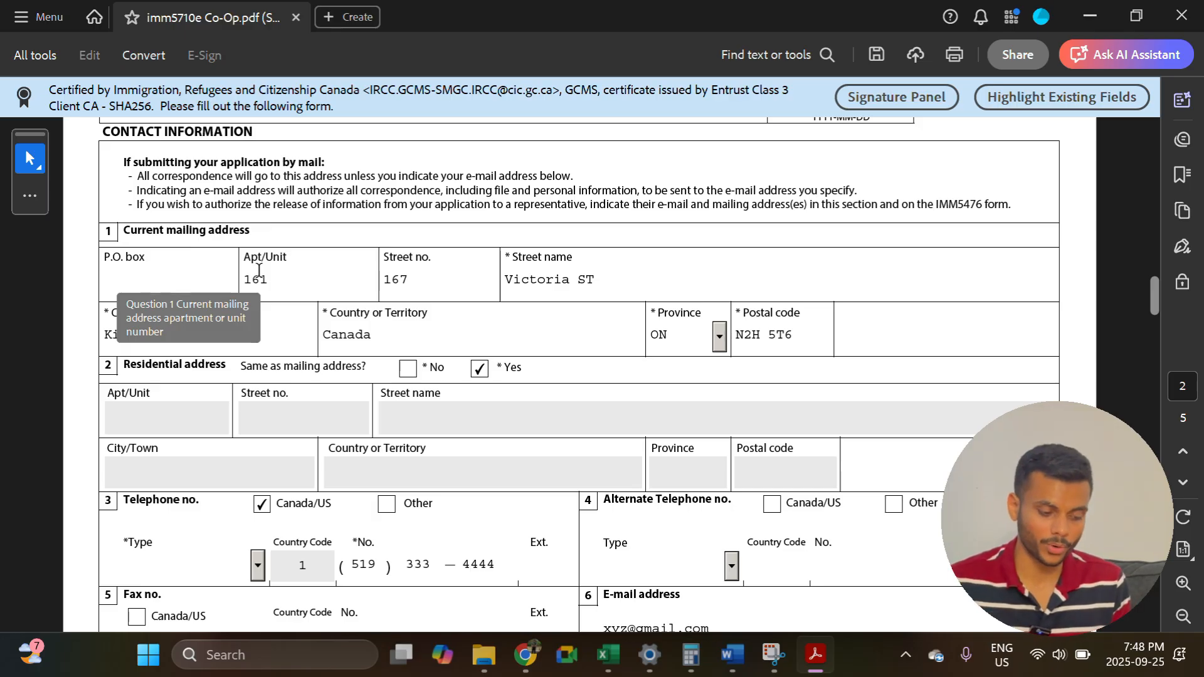
scroll(259, 269, "down", 1)
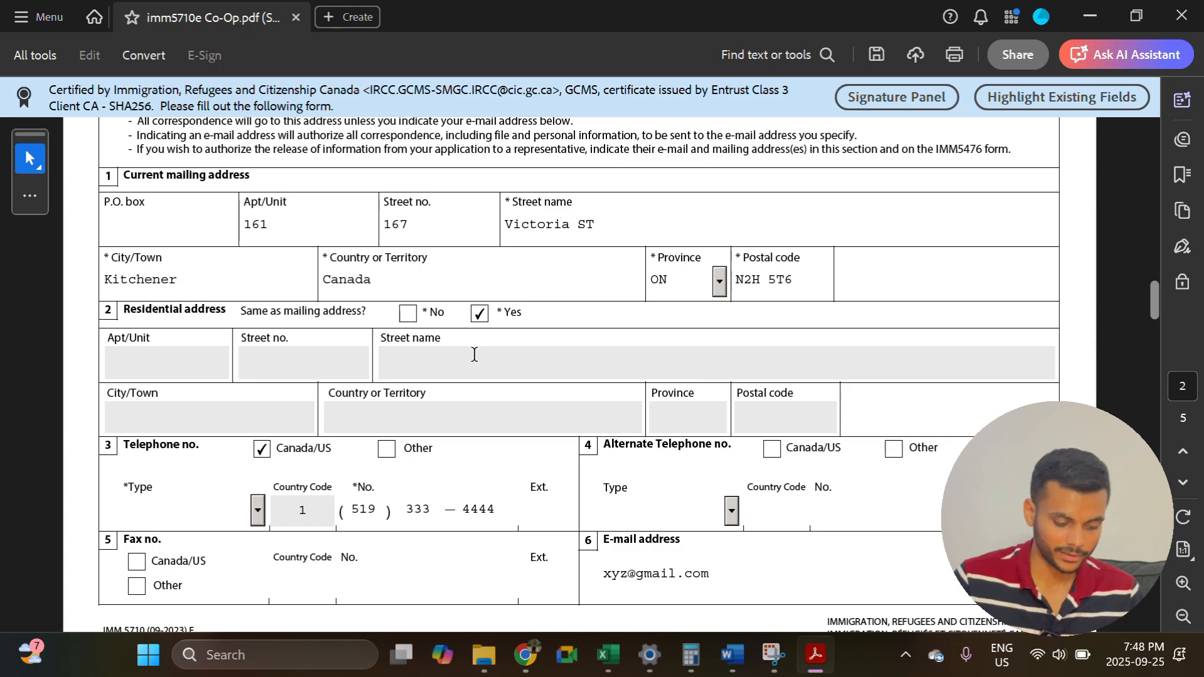
scroll(314, 255, "down", 4)
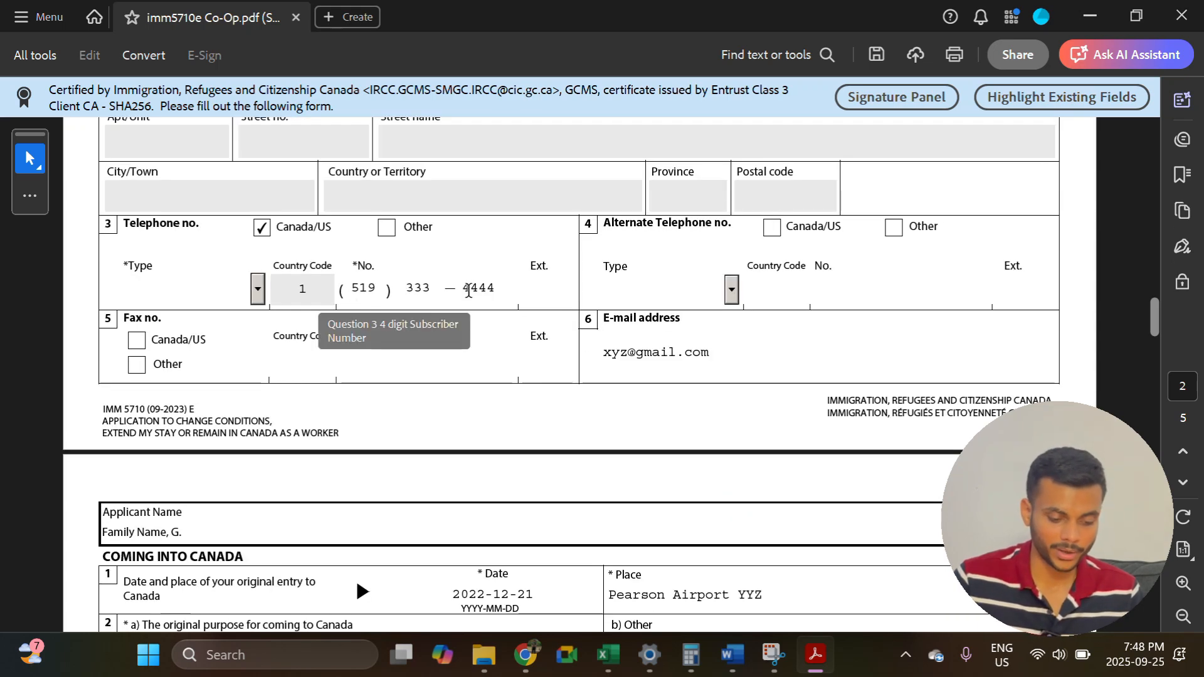
scroll(469, 290, "down", 2)
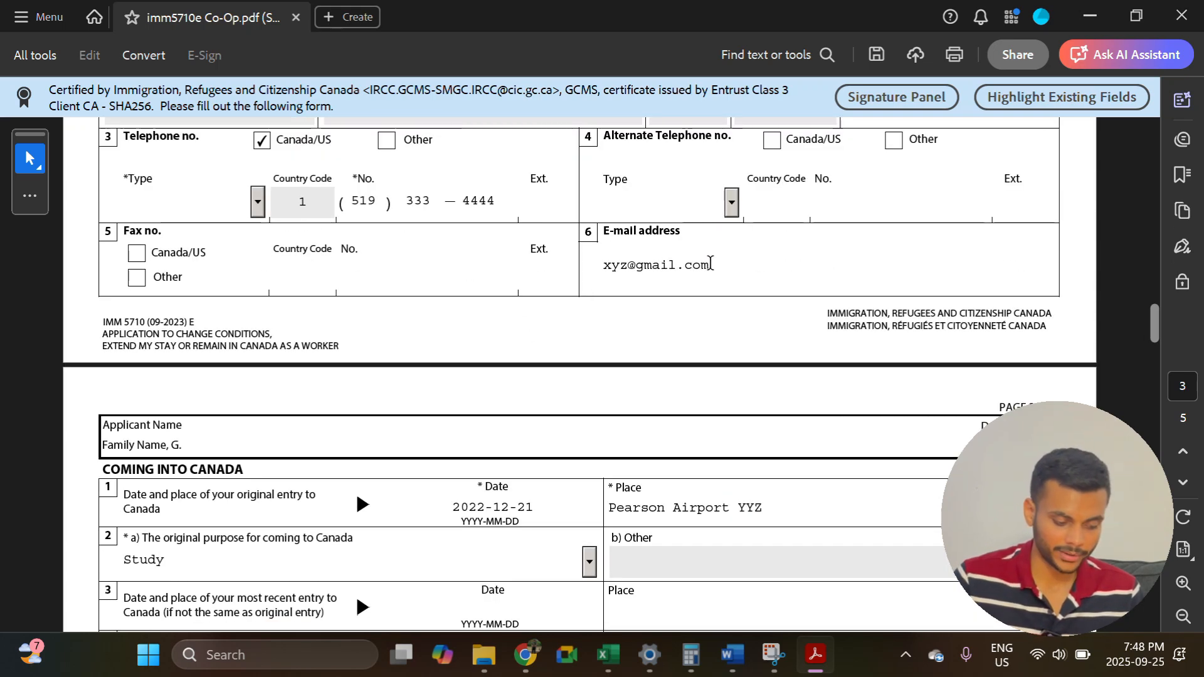
Review the Coming Into Canada section, including the entry details and the document number field for the most recent permit.
scroll(258, 214, "down", 5)
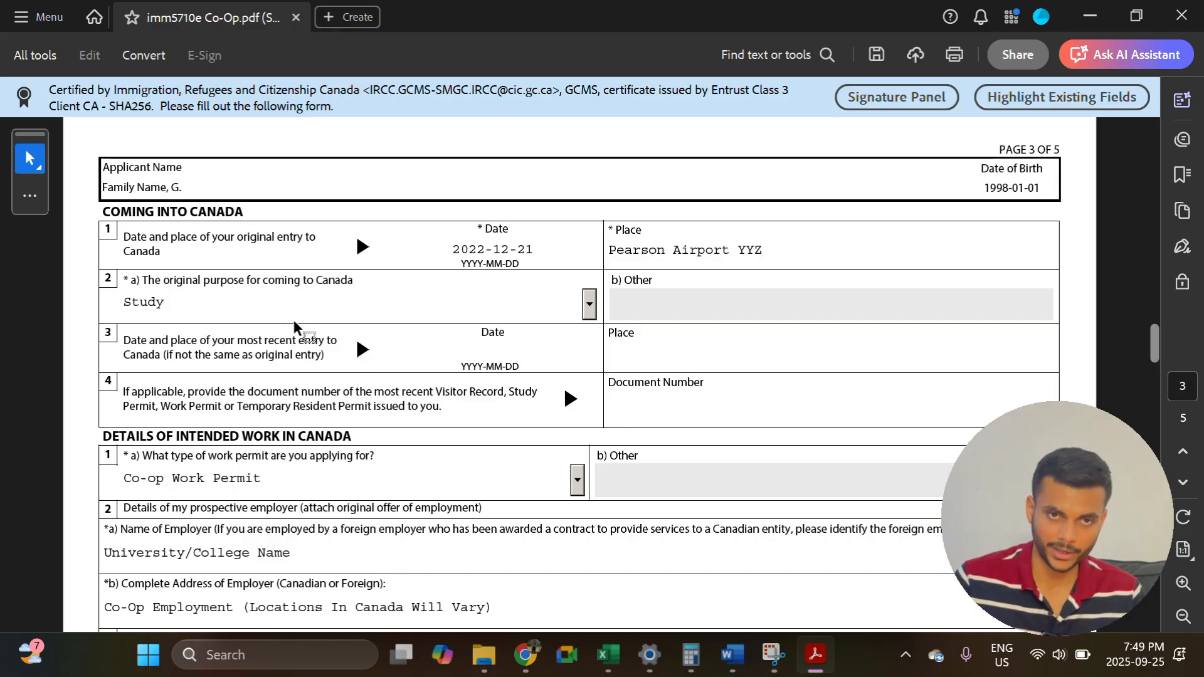
scroll(293, 320, "down", 1)
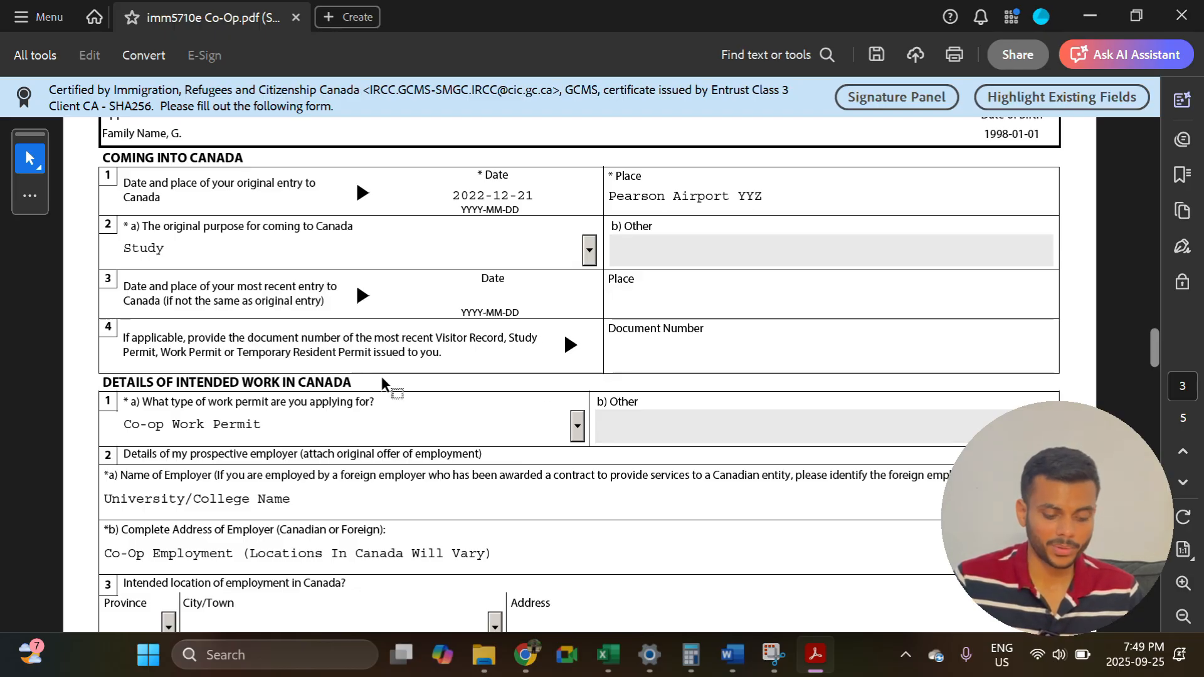
left_click(619, 349)
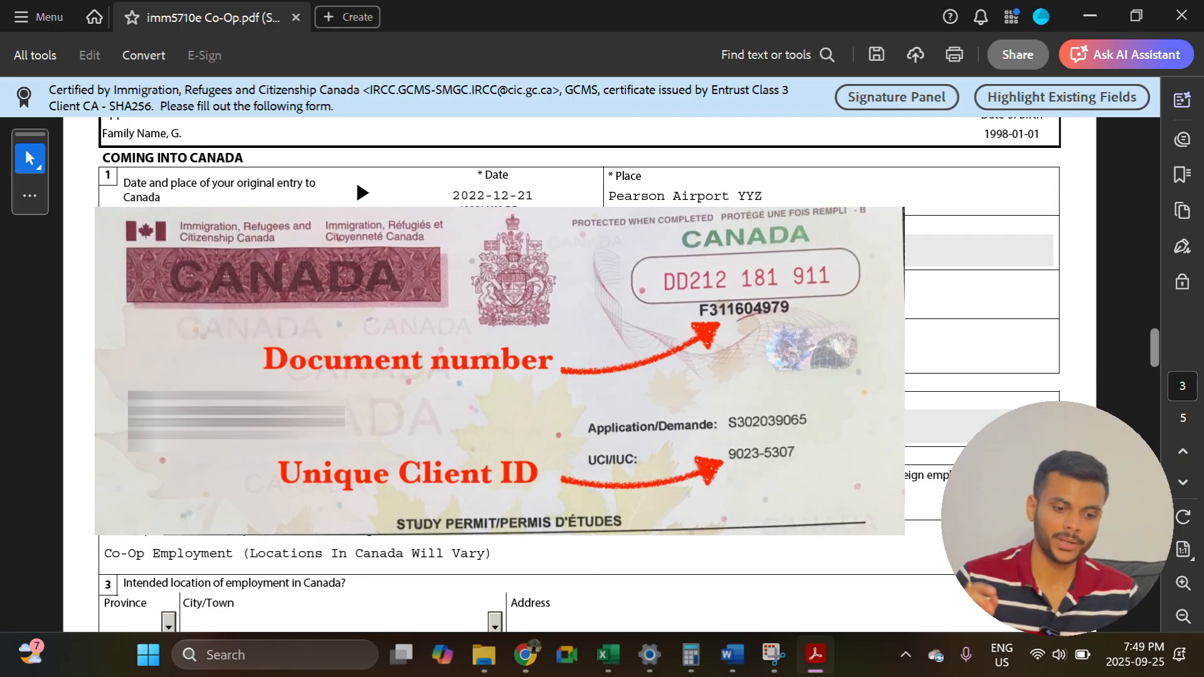
scroll(157, 285, "down", 2)
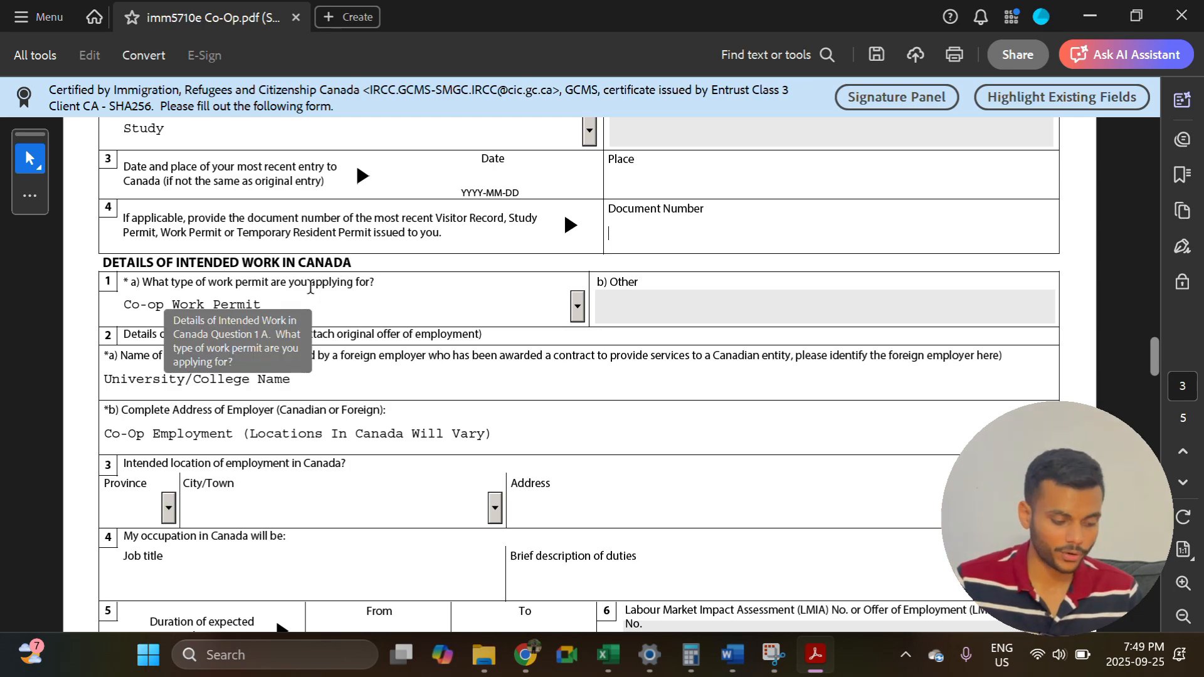
Select Co-op Work Permit as the type of work permit and check the employer name and address entries.
left_click(575, 309)
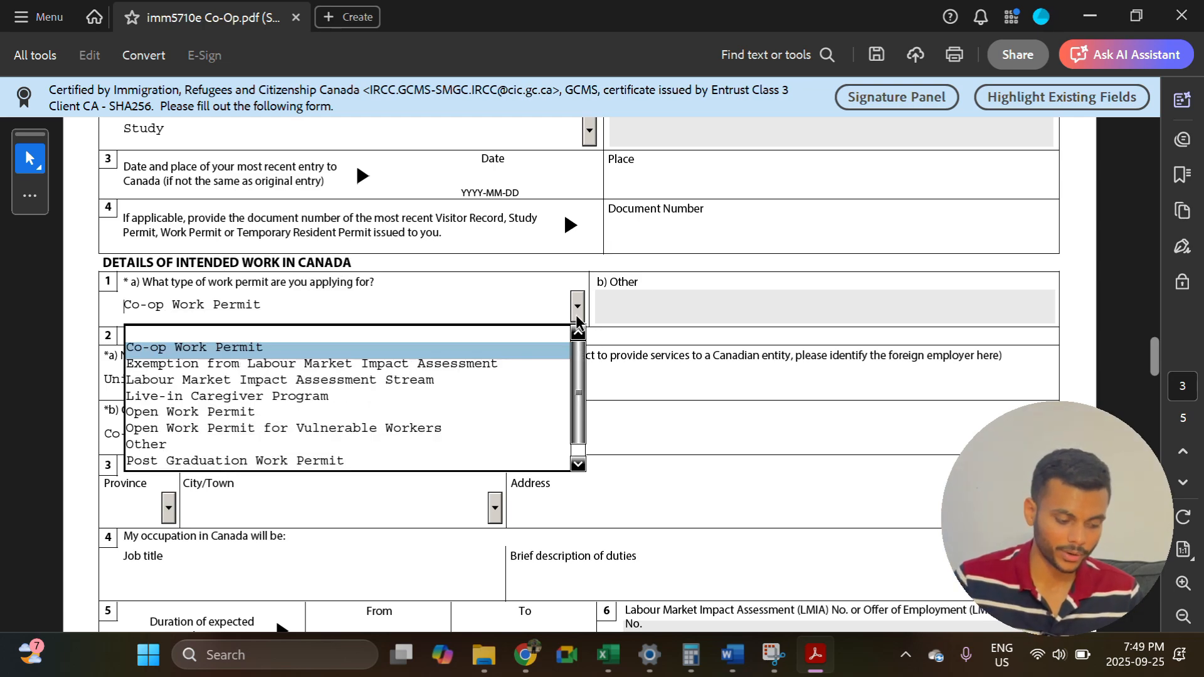
left_click(251, 350)
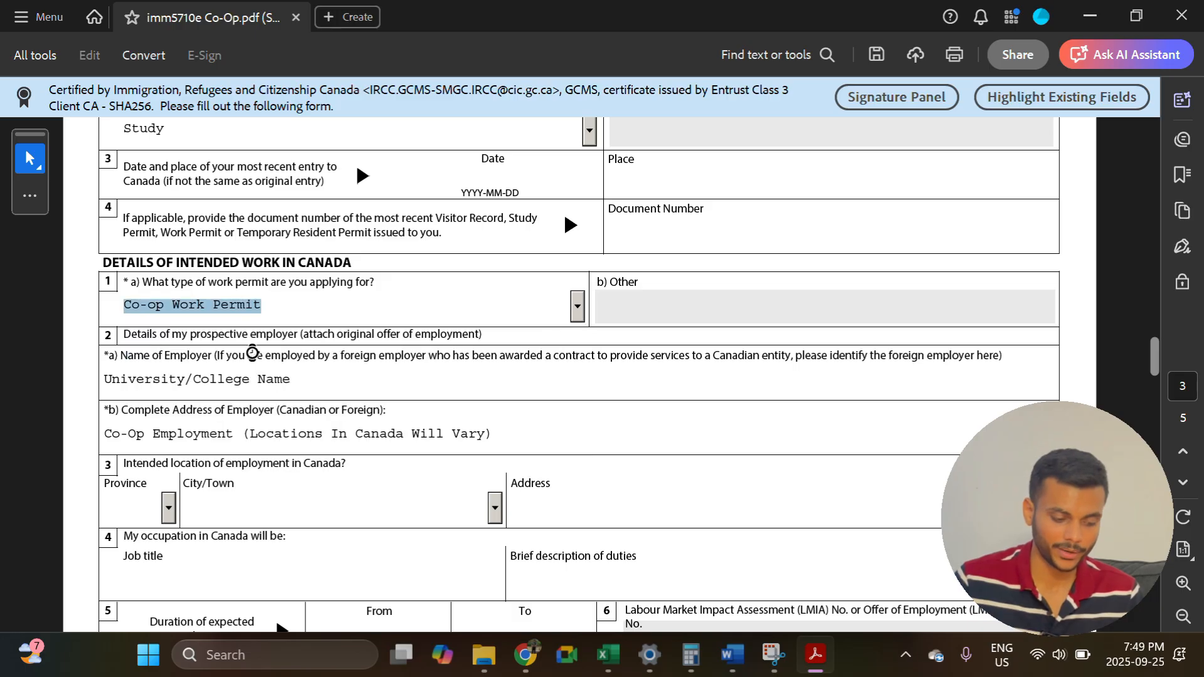
scroll(229, 306, "down", 1)
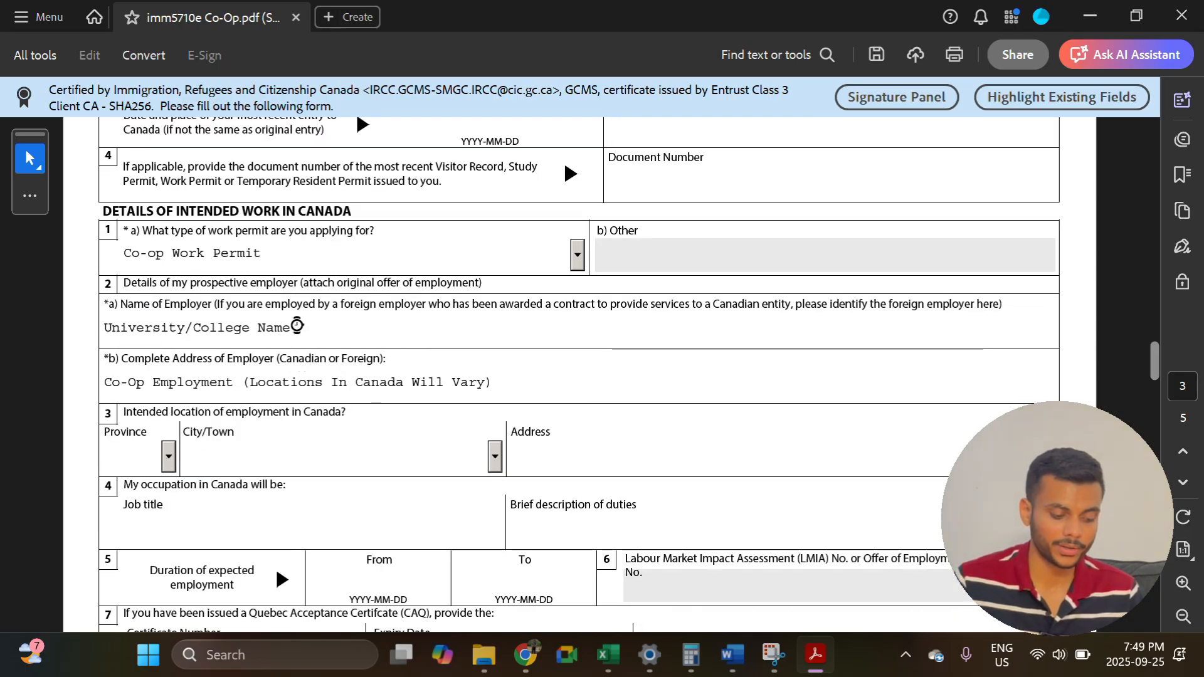
left_click_drag(298, 327, 274, 328)
left_click_drag(98, 317, 109, 323)
left_click_drag(104, 382, 516, 378)
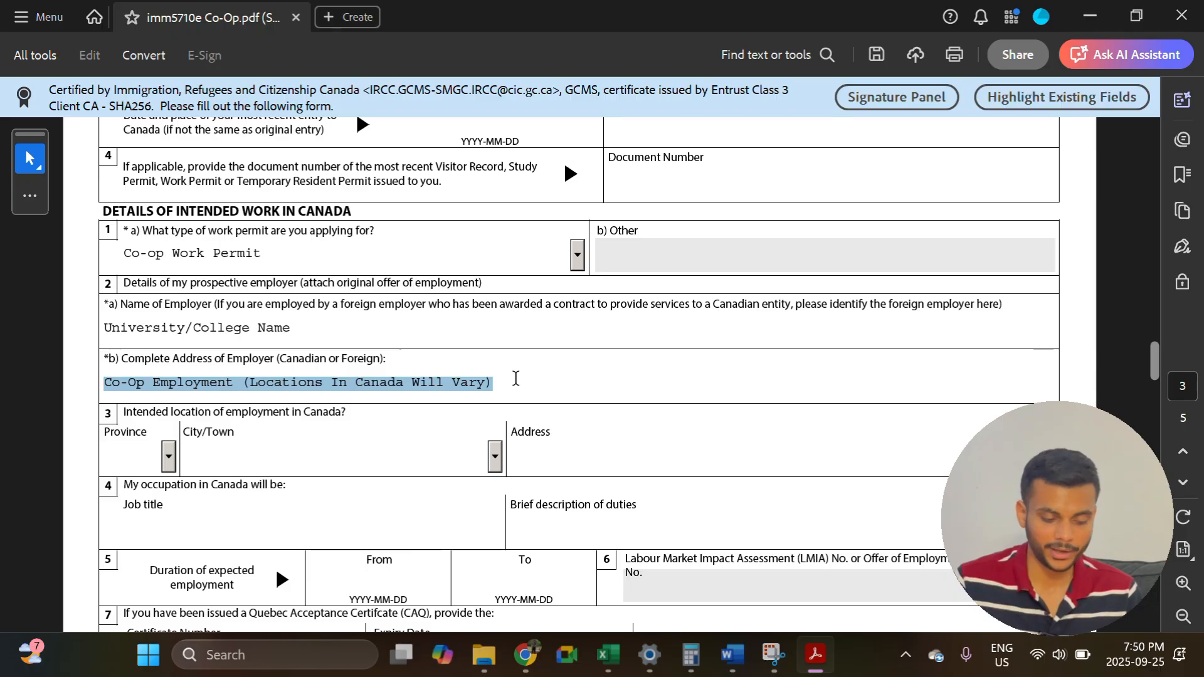
Review the remaining intended work questions, the post-secondary education details and the ten-year employment history section.
scroll(108, 264, "down", 2)
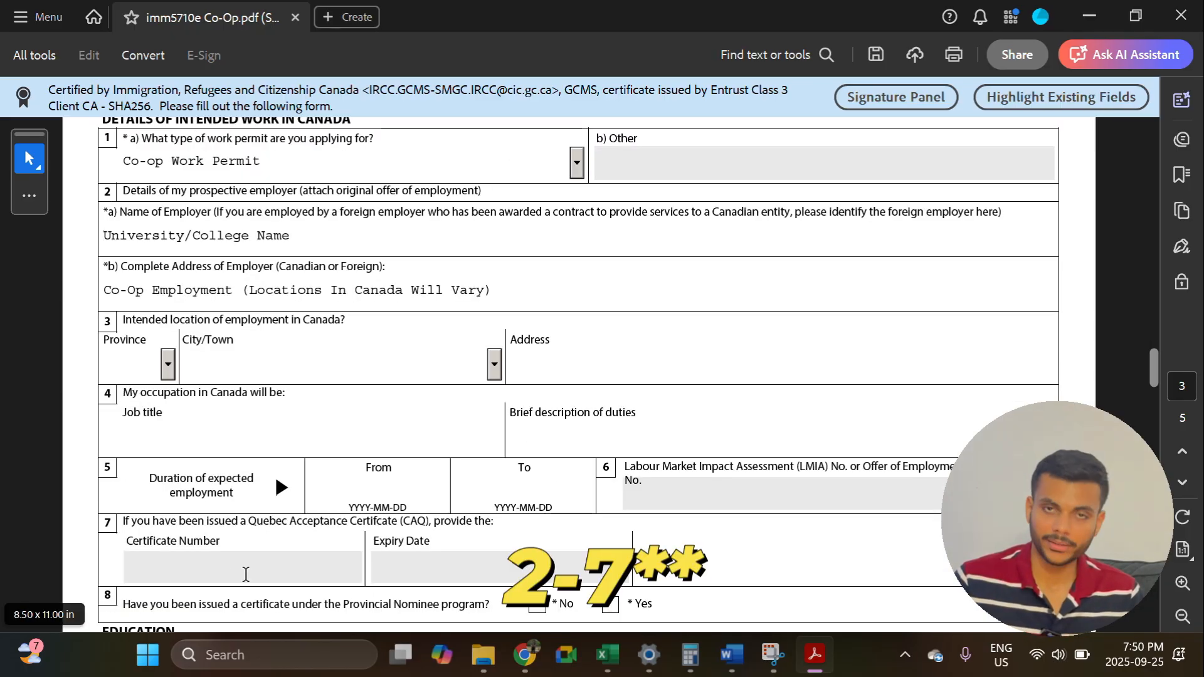
scroll(245, 573, "down", 1)
scroll(246, 575, "down", 8)
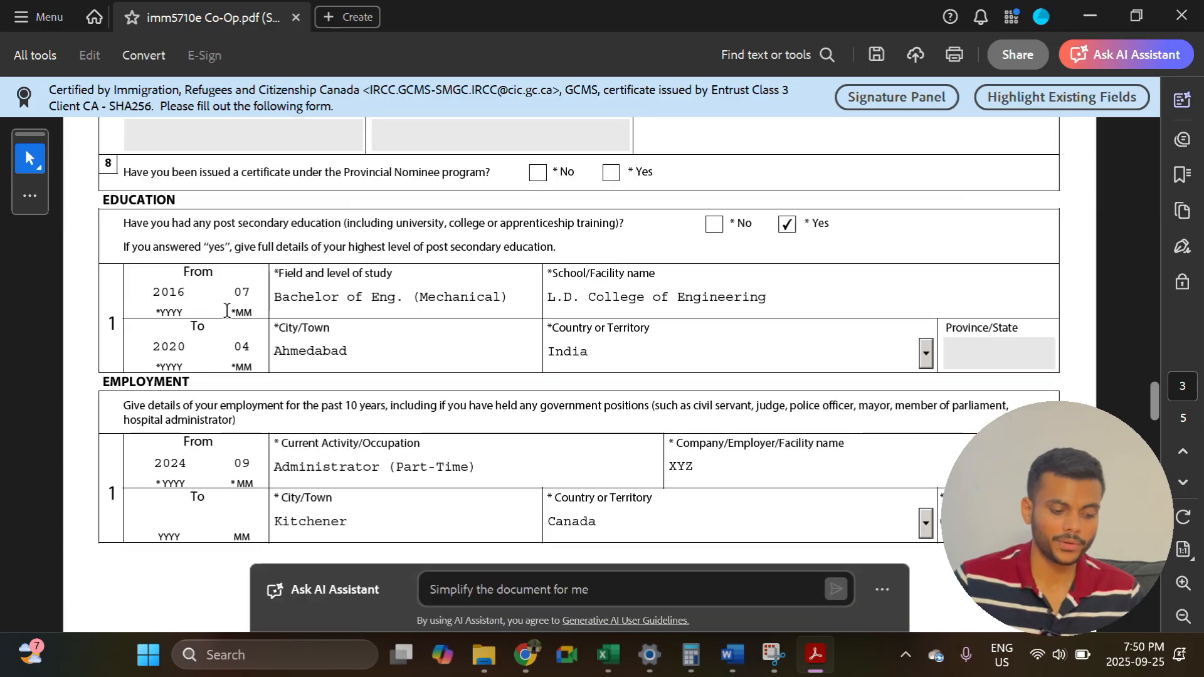
left_click_drag(351, 247, 554, 252)
scroll(339, 276, "down", 2)
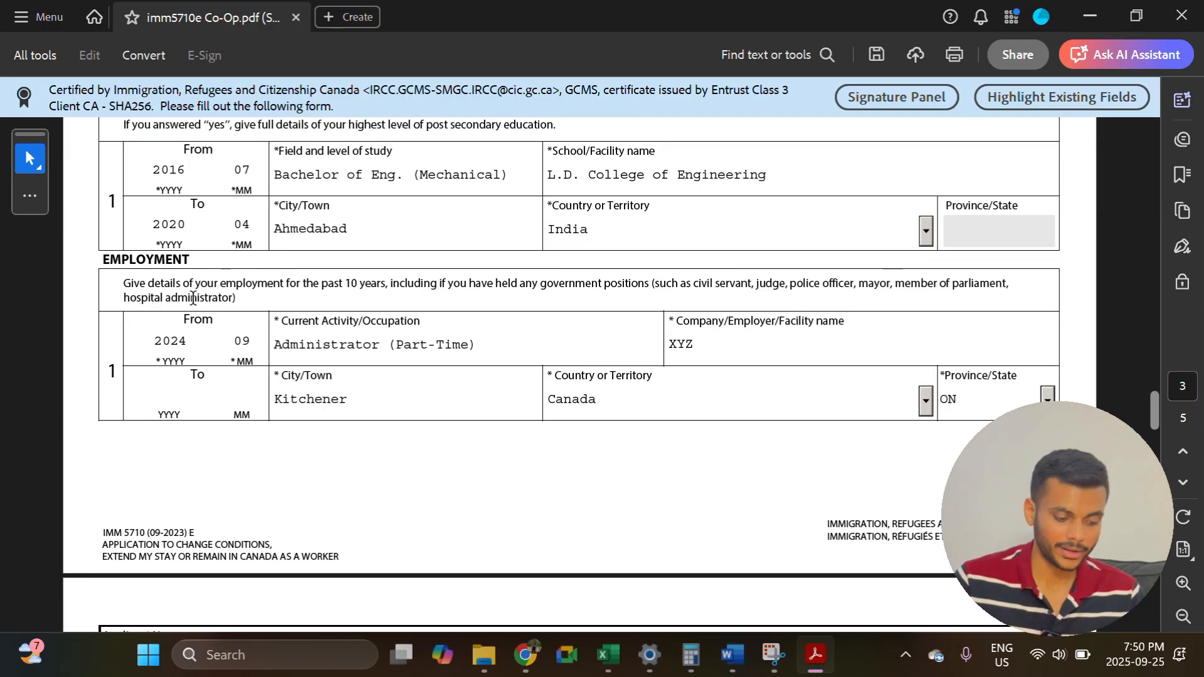
left_click_drag(320, 283, 379, 283)
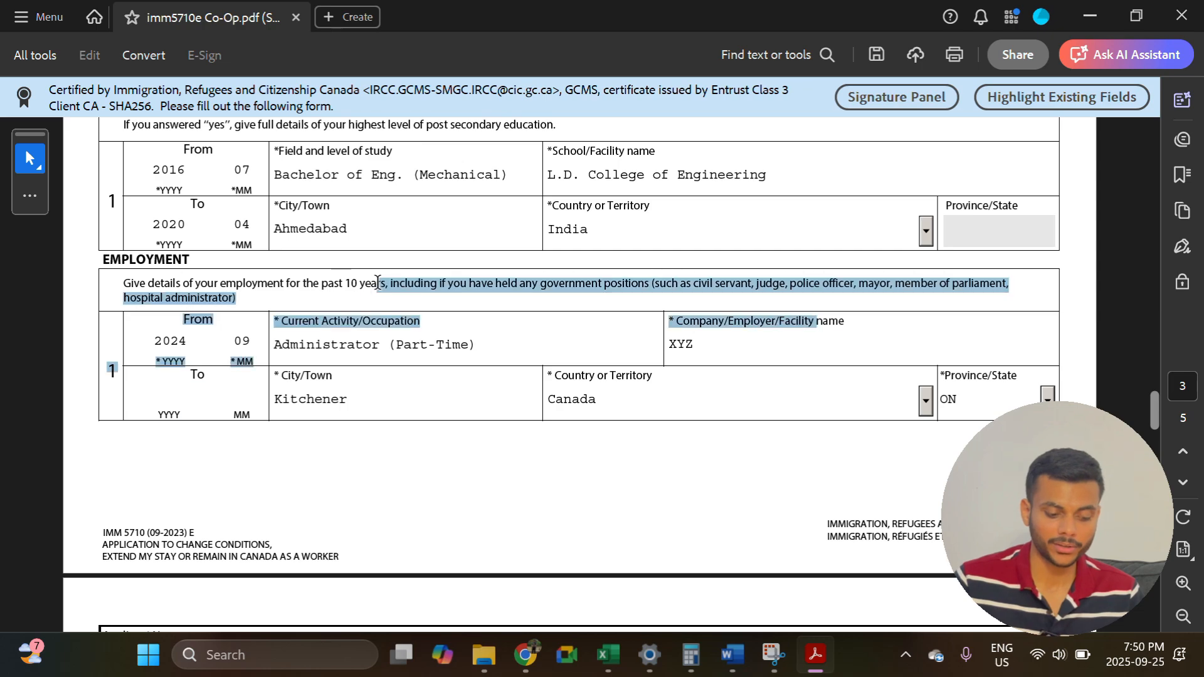
left_click(320, 283)
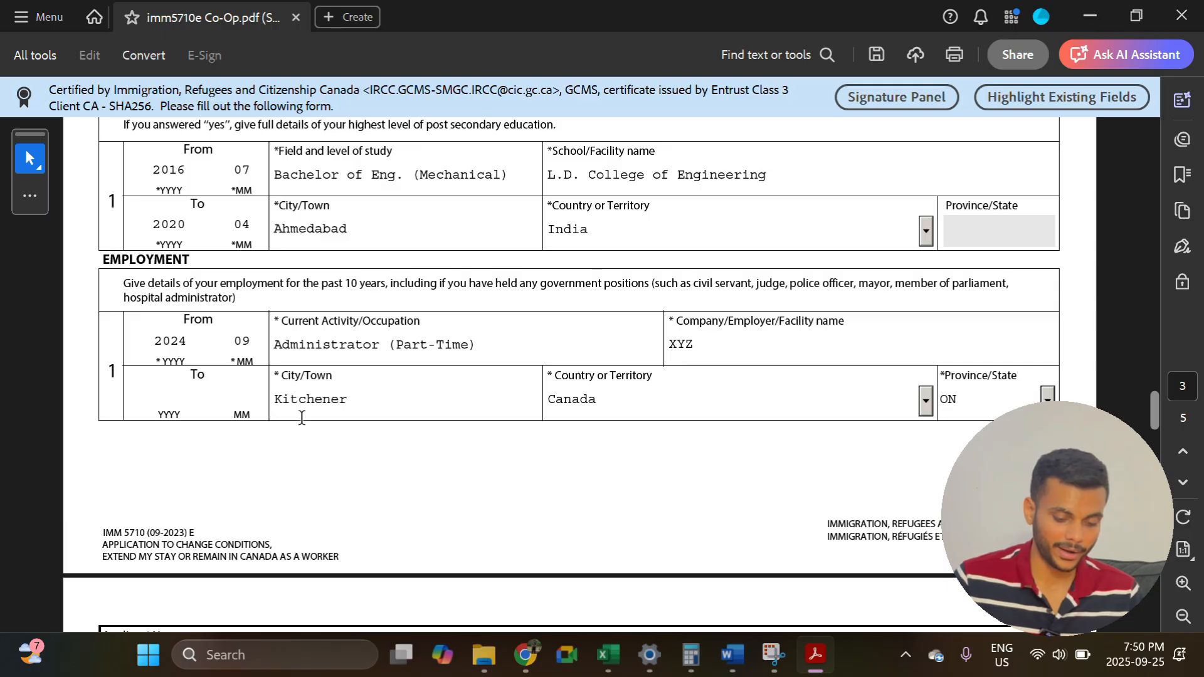
Answer Yes to background question 2b on visa or permit refusals and activate the details field under 2d.
scroll(302, 418, "down", 10)
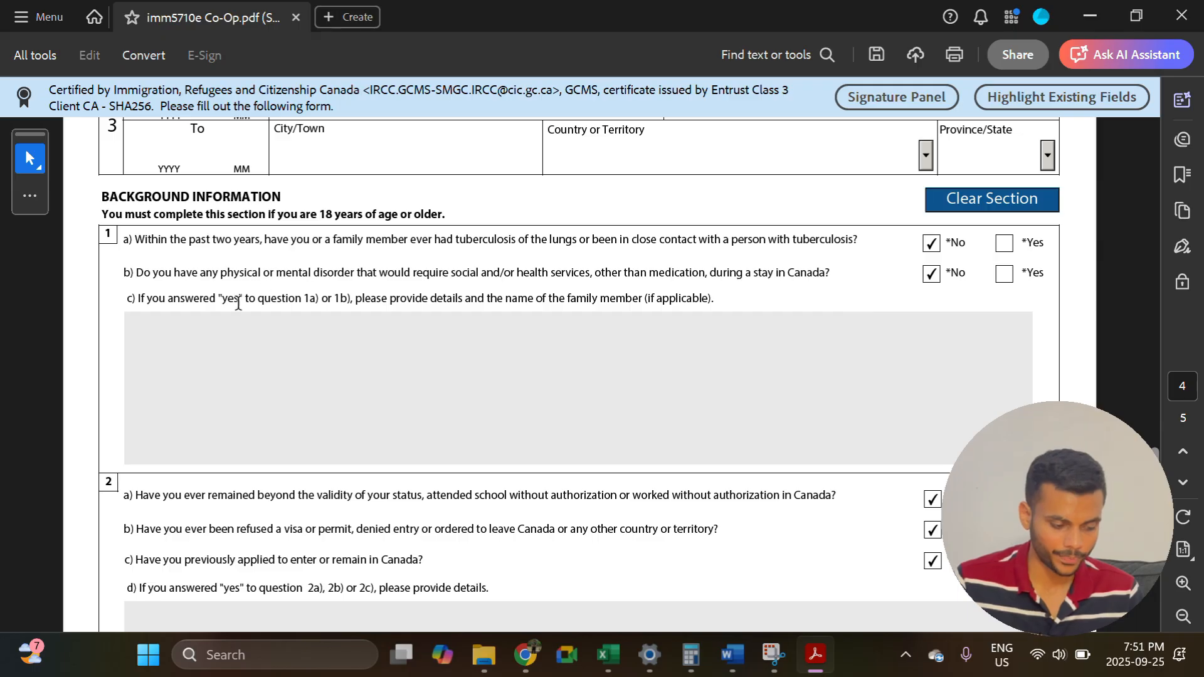
scroll(238, 302, "down", 3)
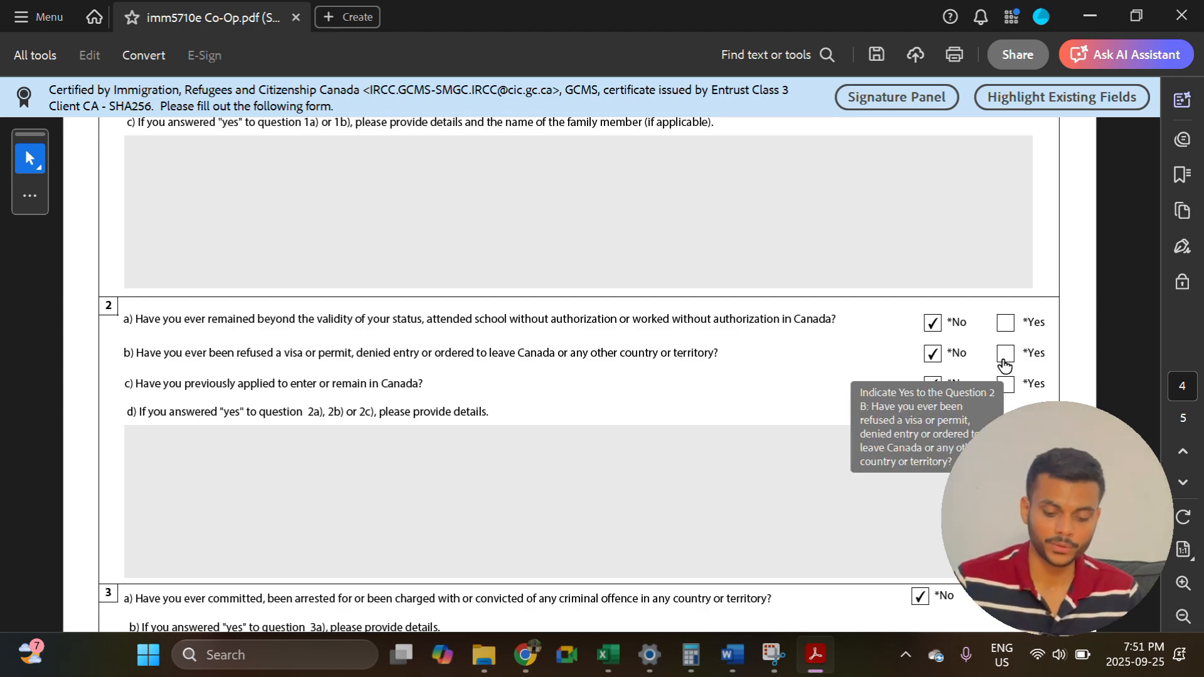
left_click(1003, 360)
left_click(265, 453)
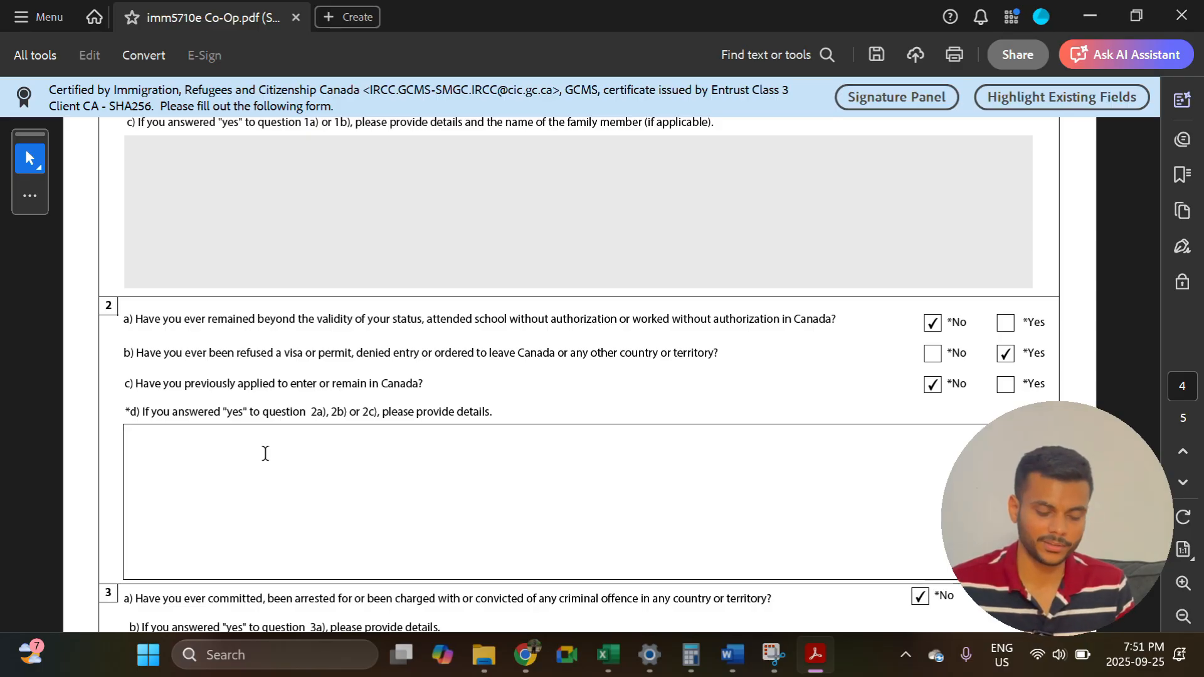
Answer Yes to being contacted by IRCC in the future and check the signature, date and validation areas of the last page.
scroll(265, 454, "down", 10)
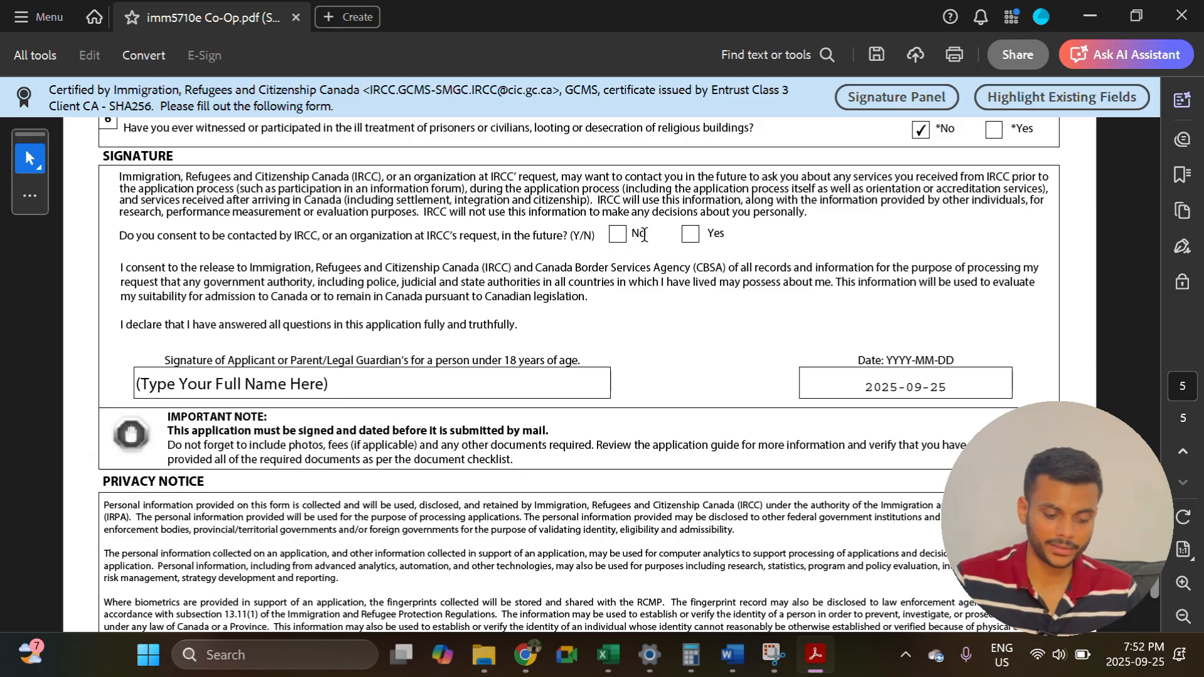
left_click(690, 237)
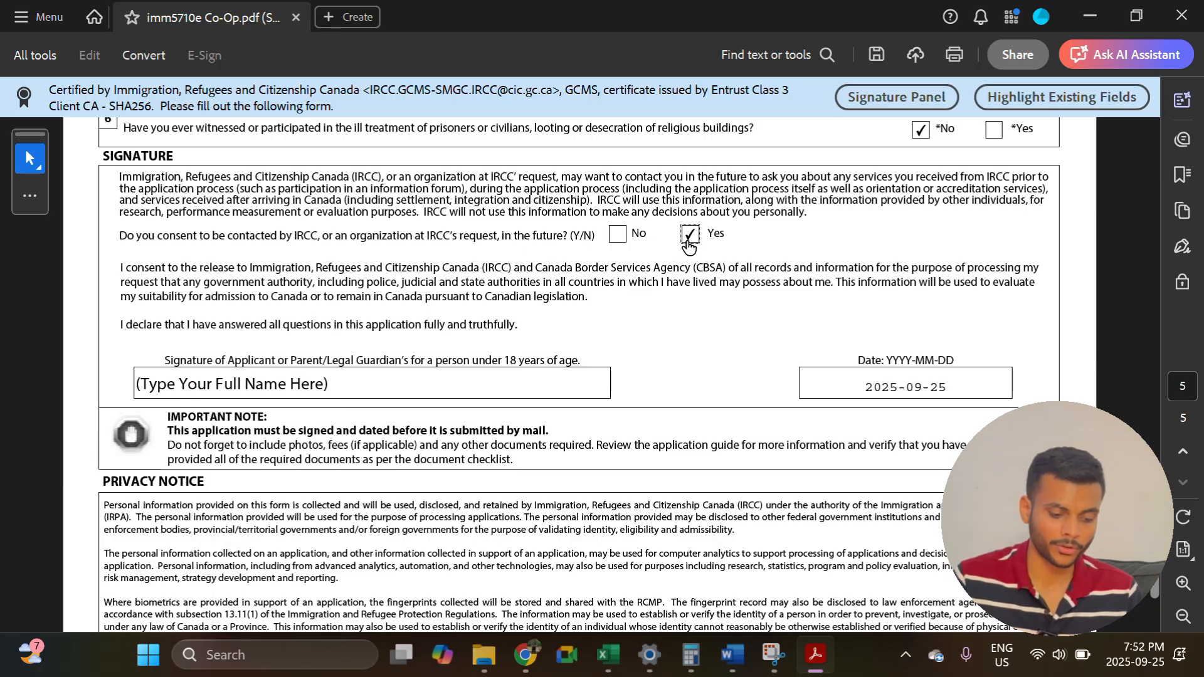
left_click_drag(410, 360, 247, 357)
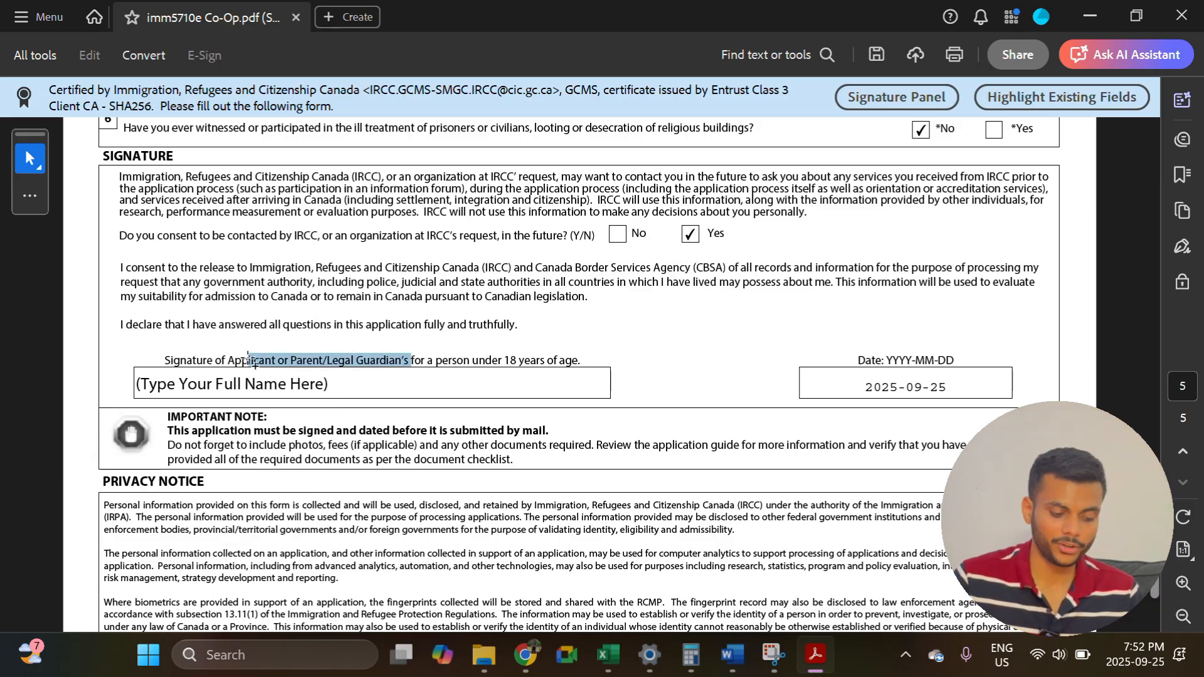
left_click(338, 386)
key("ctrl+shift+Left")
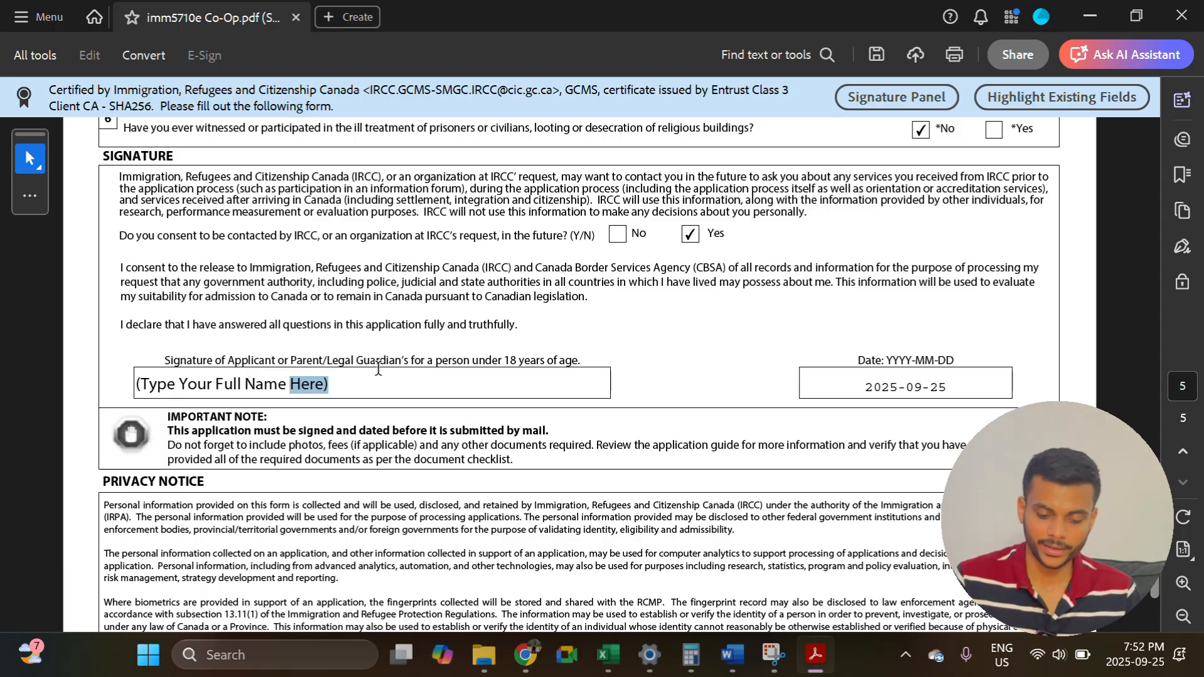
left_click_drag(866, 384, 959, 384)
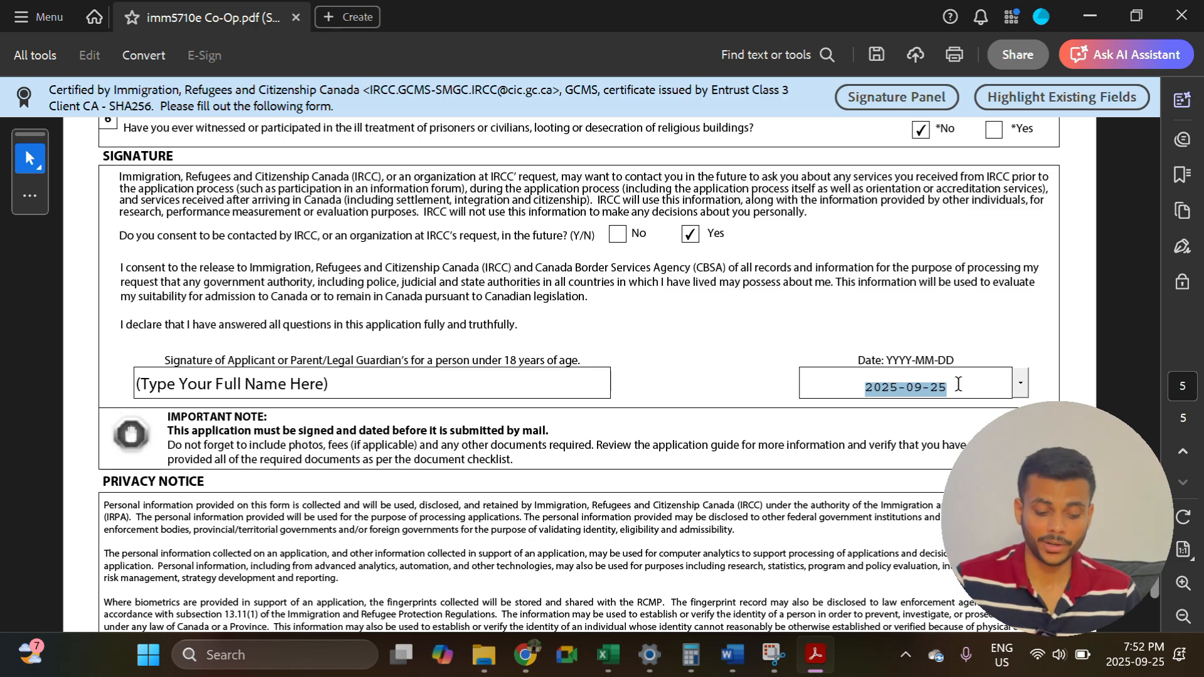
scroll(957, 384, "down", 5)
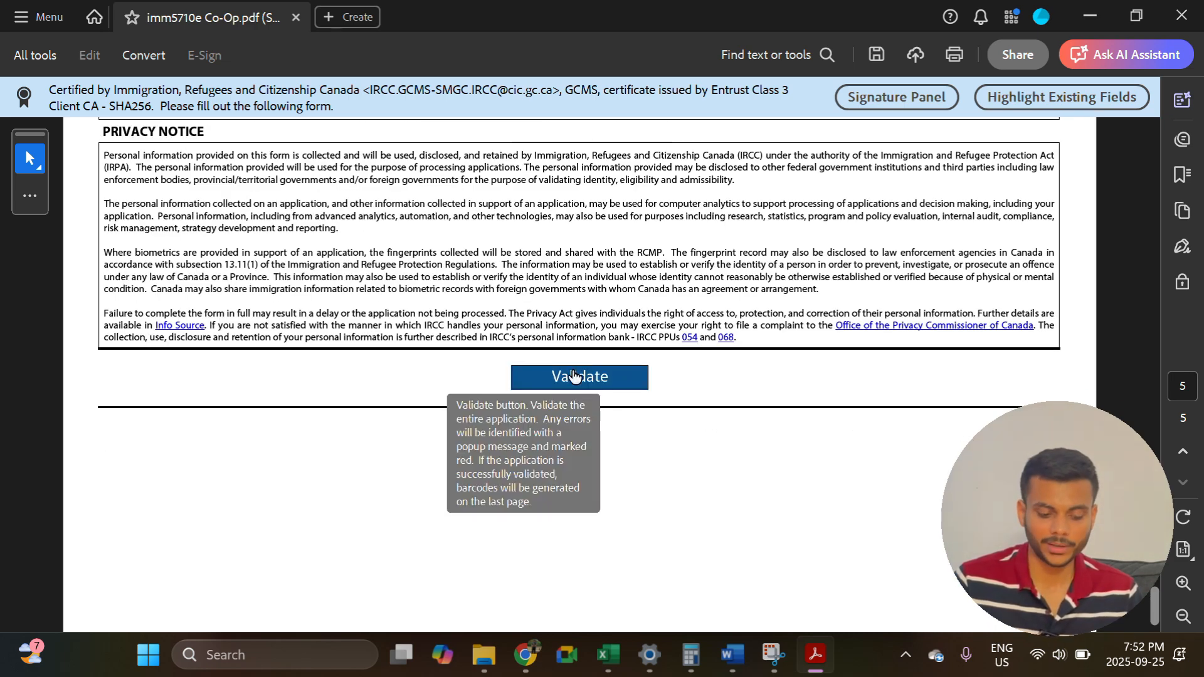
scroll(685, 418, "down", 1)
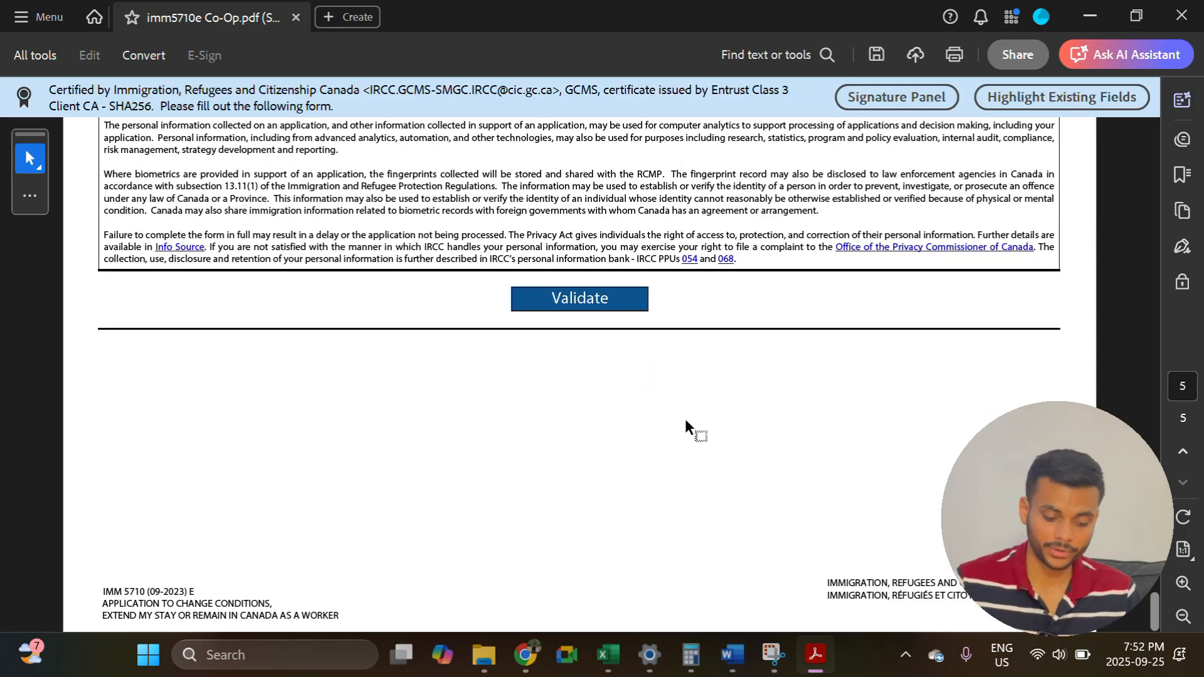
Switch to the document checklist page in Chrome and extend the expiring session.
left_click(529, 661)
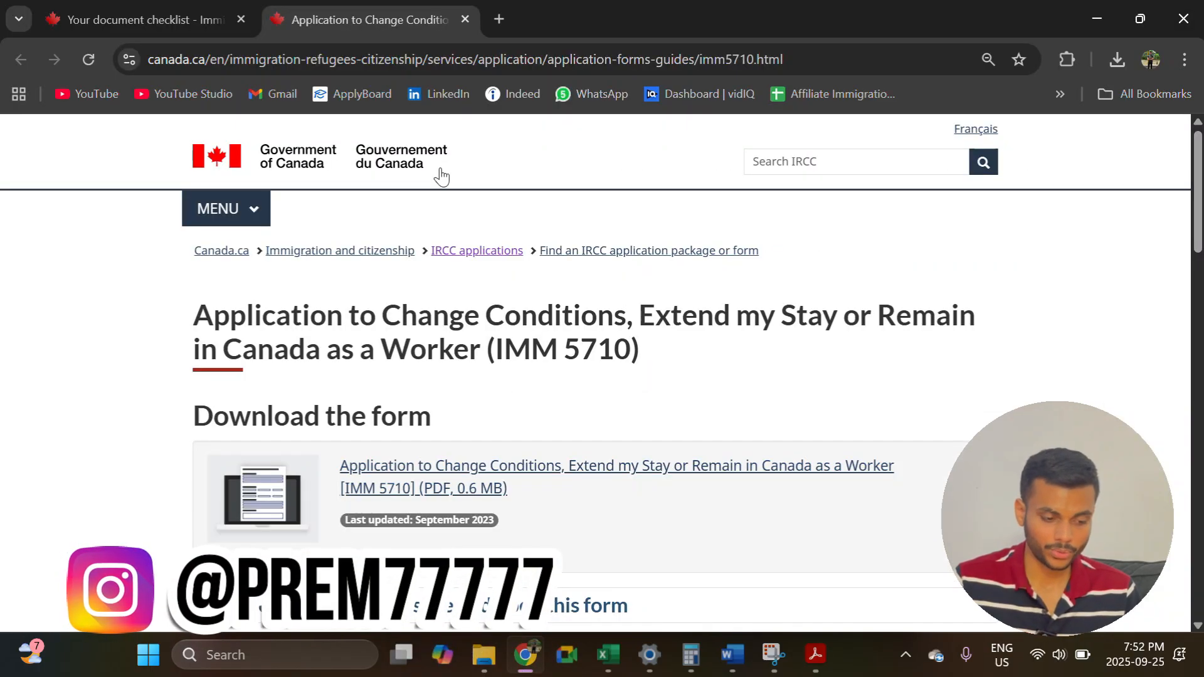
left_click(143, 16)
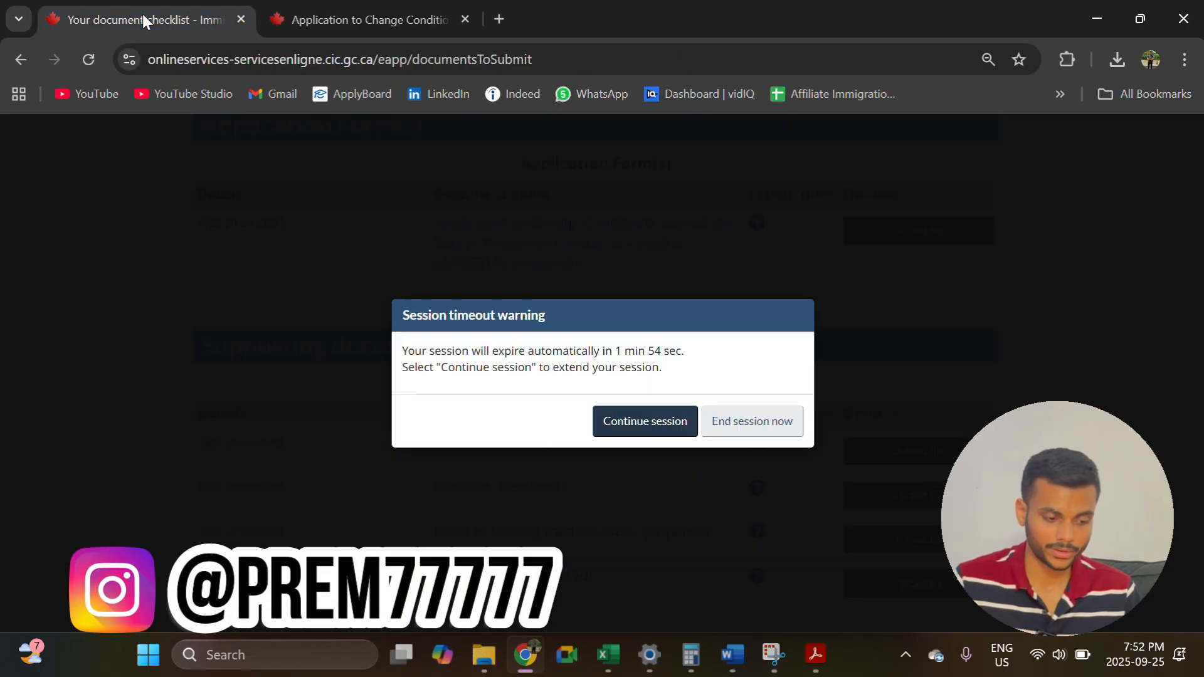
left_click(629, 419)
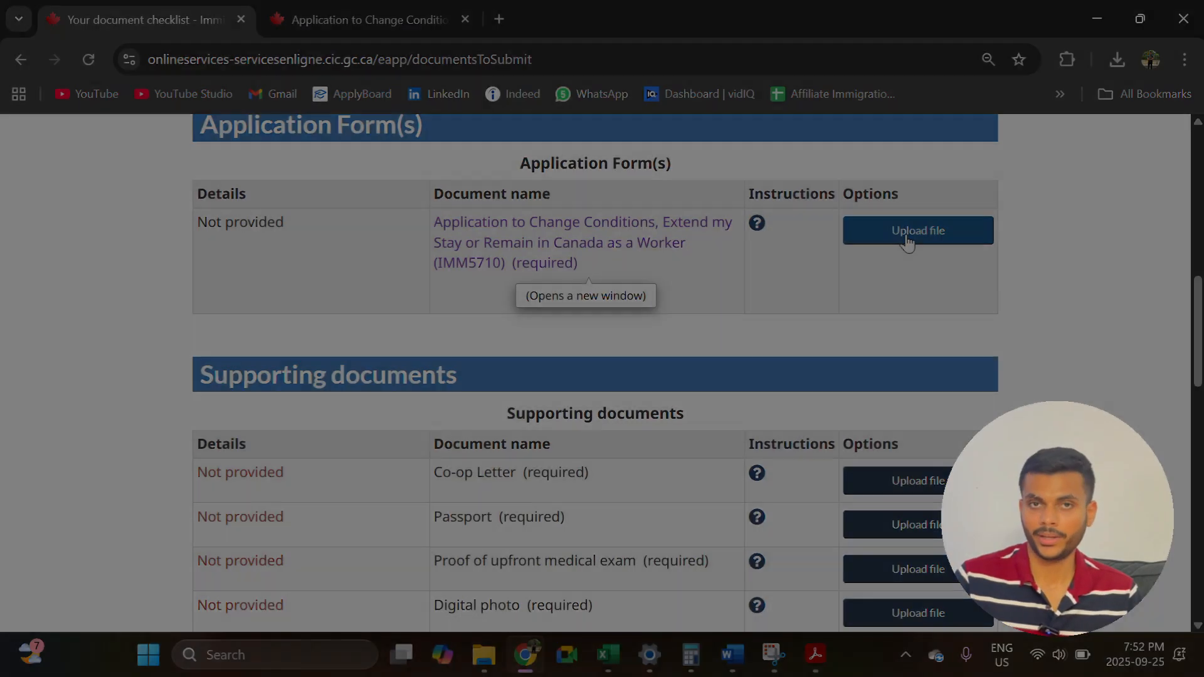